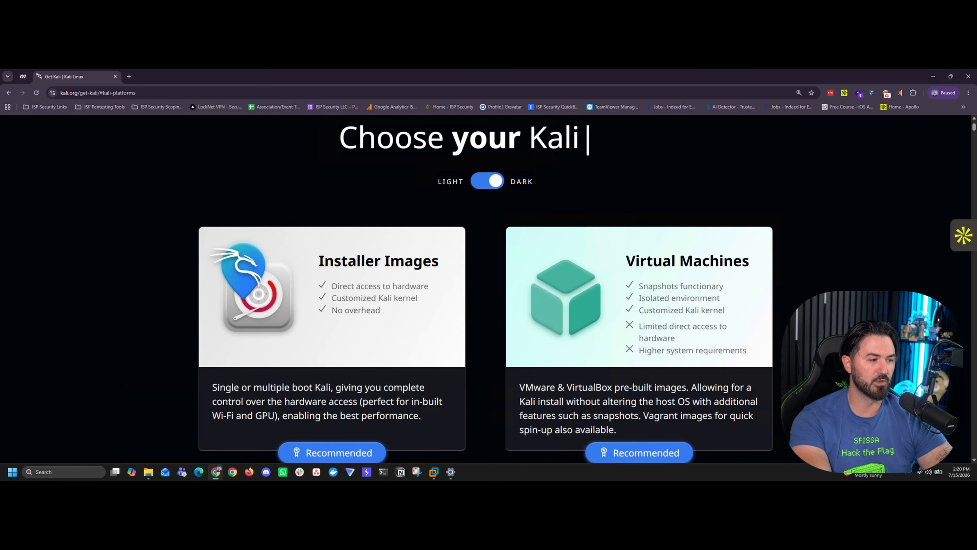
Open the pre-built virtual machines section of the Kali download page and find the VMware image.
scroll(84, 242, down, 2)
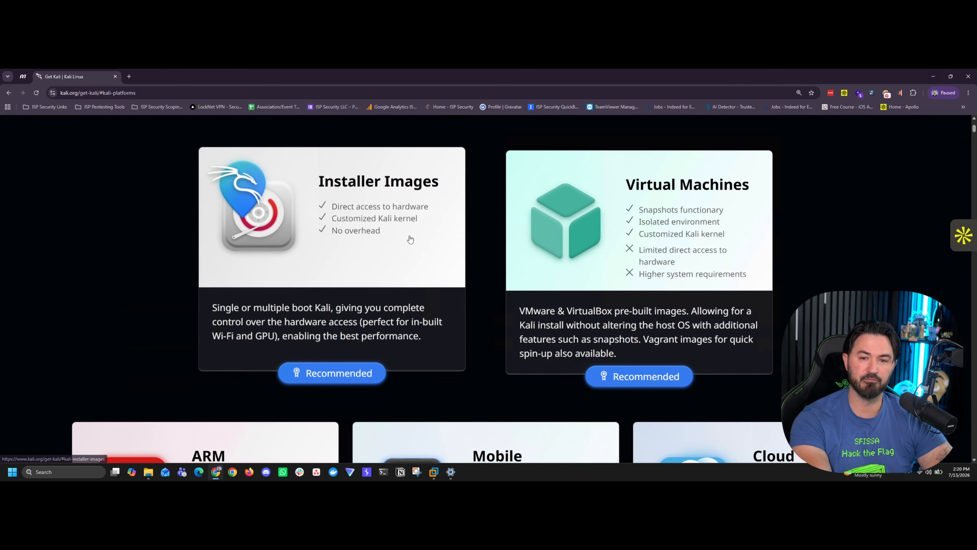
click(639, 235)
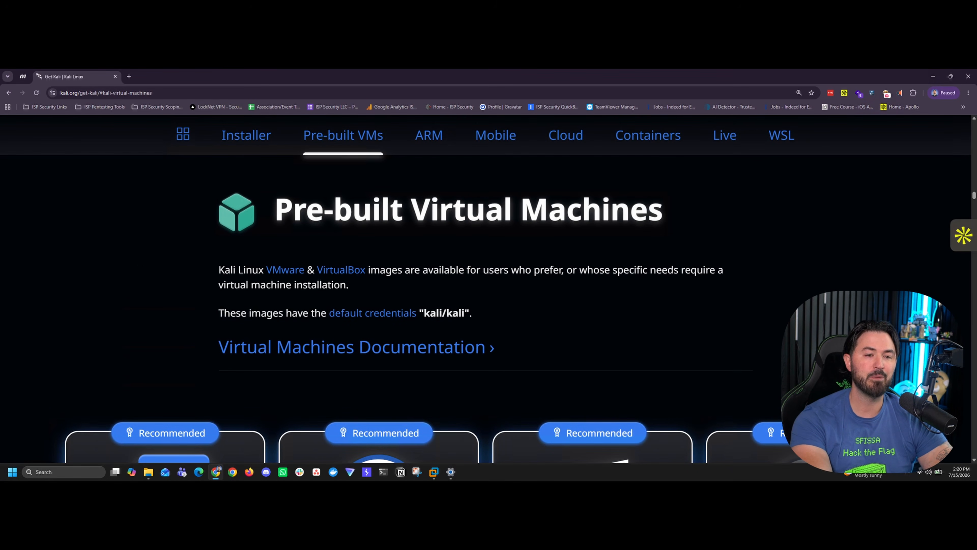
drag(275, 212, 648, 212)
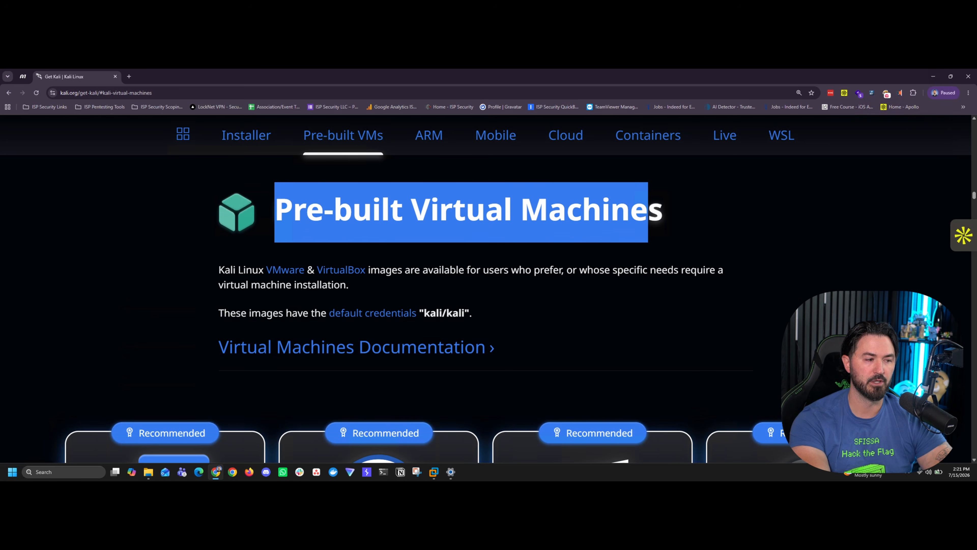
scroll(112, 286, down, 3)
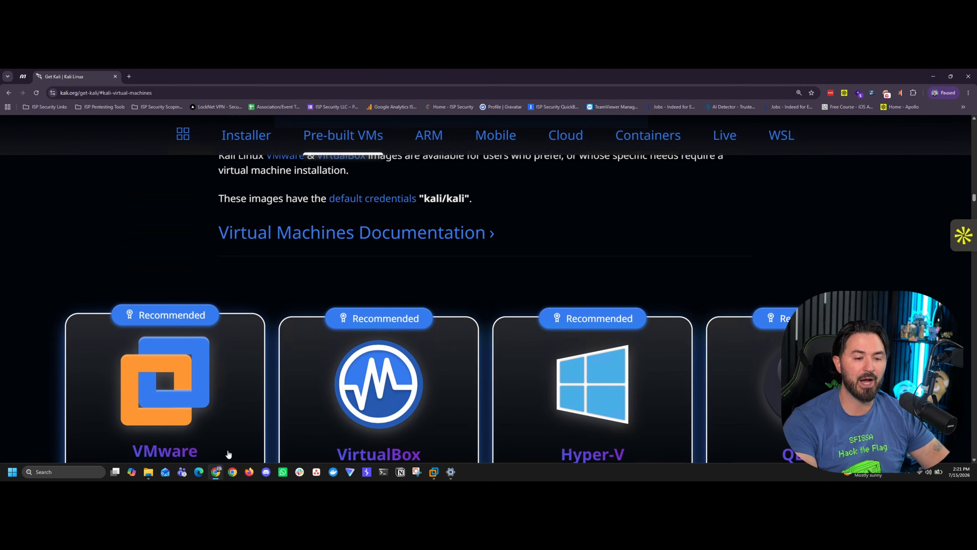
Copy the extracted kali-linux-2026.2-vmware-amd64 folder from Downloads into the empty folder of the same name under Documents > ISP-VMs 2026.
click(154, 470)
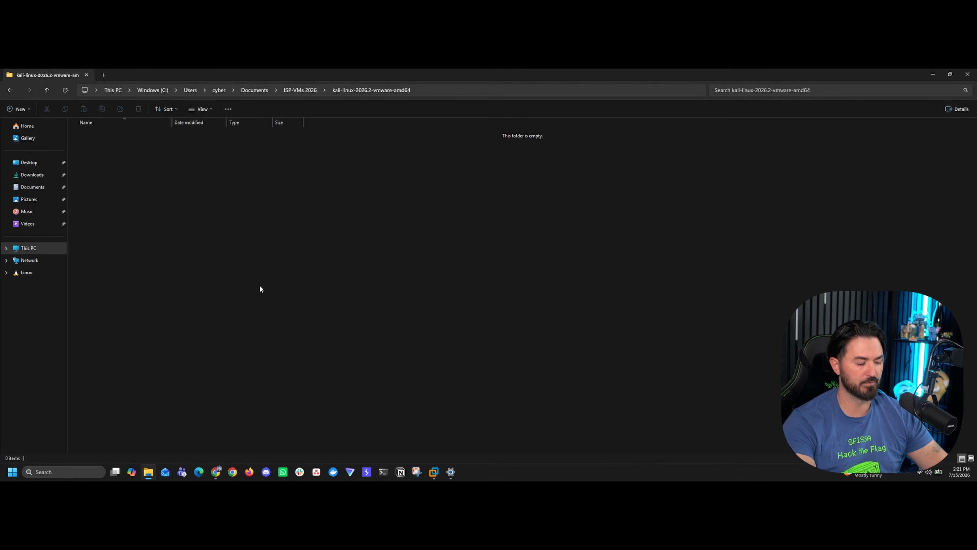
key(super+e)
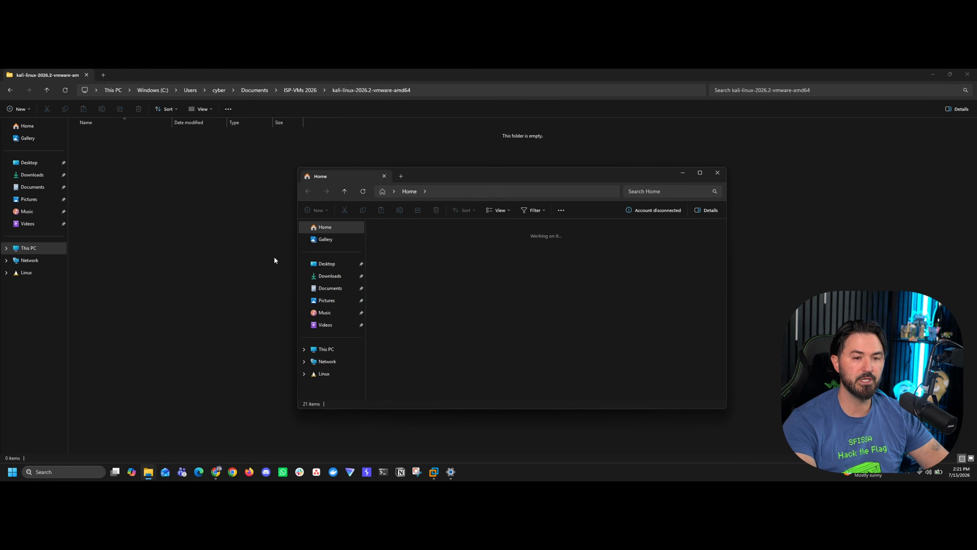
click(330, 276)
click(402, 258)
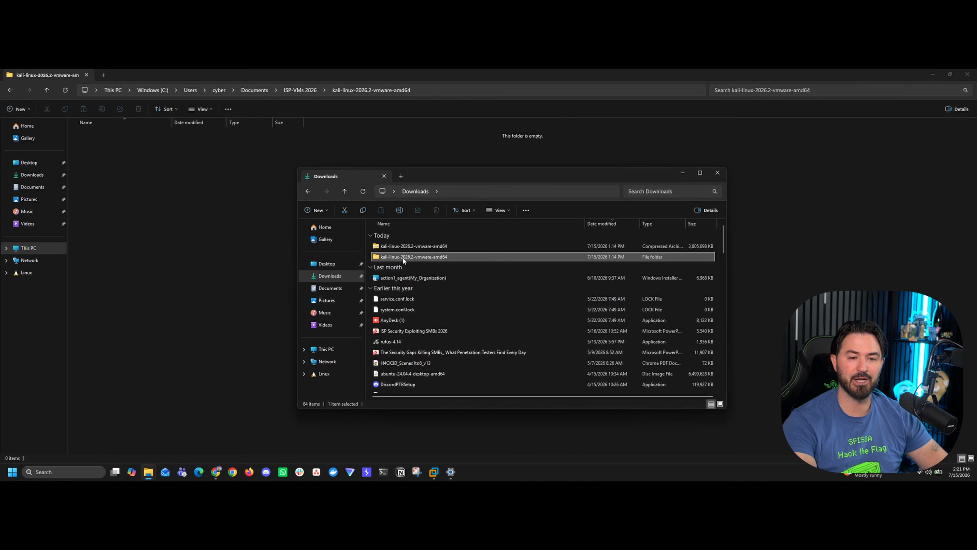
right_click(403, 259)
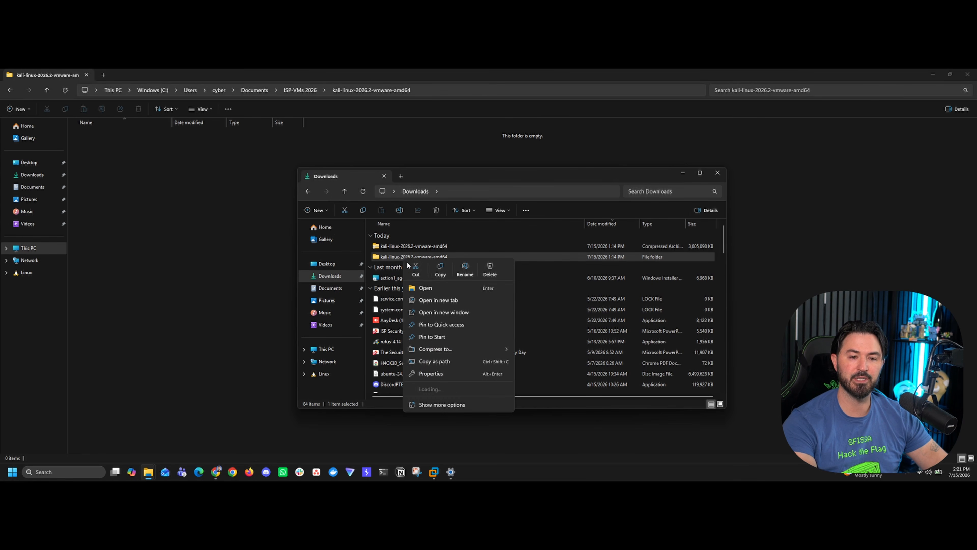
click(440, 270)
click(149, 189)
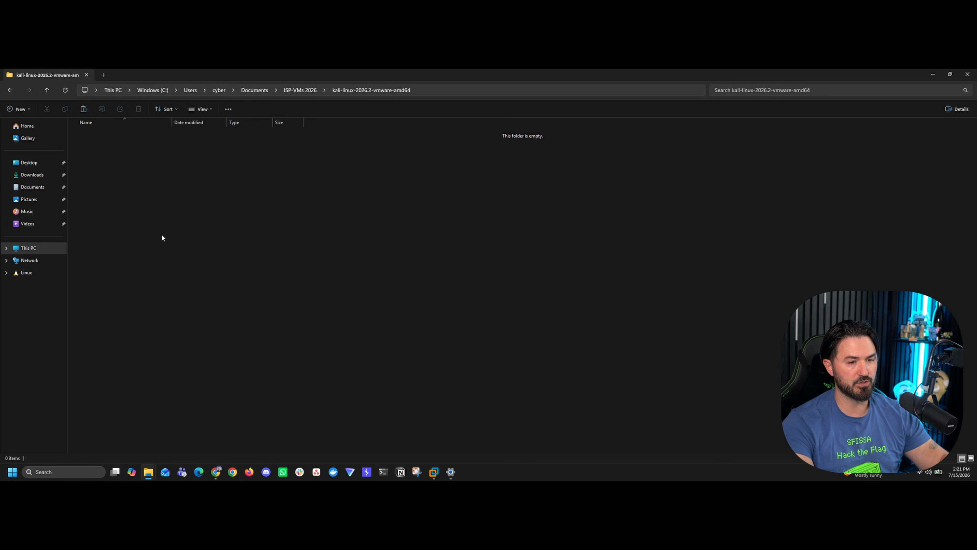
key(ctrl+v)
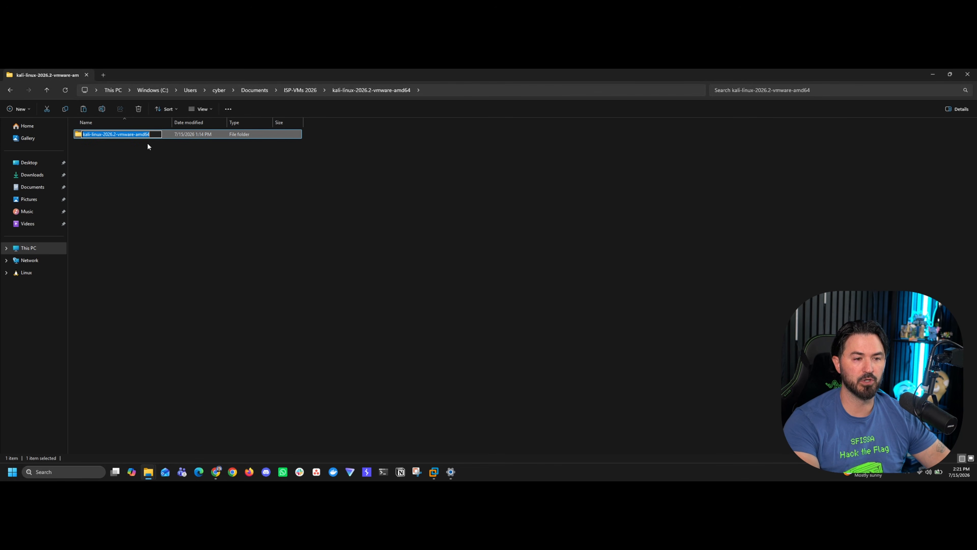
Examine the virtual machine files inside the copied folder's .vmwarevm subfolder and return to the outer Kali folder.
double_click(128, 136)
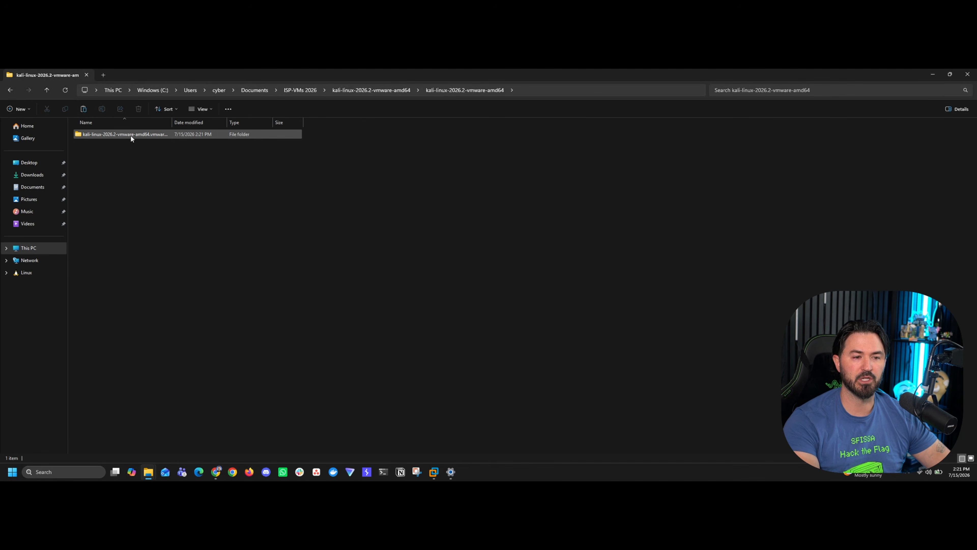
double_click(131, 134)
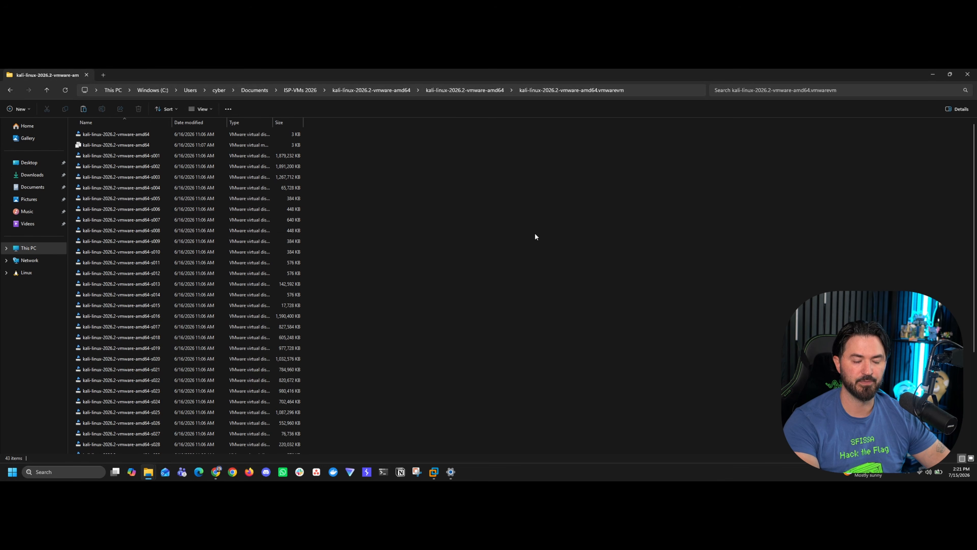
click(379, 93)
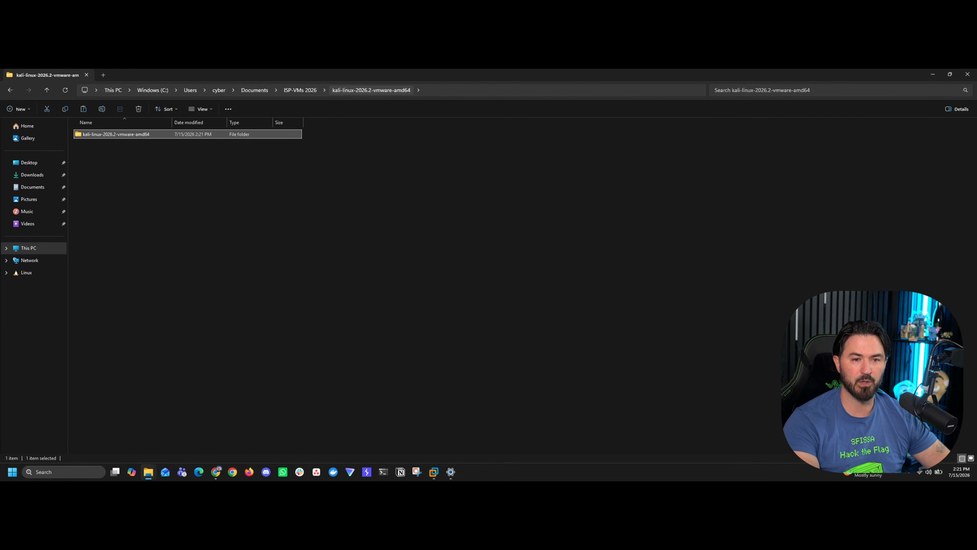
Copy the path of the ISP-VMs 2026 folder and minimize the open File Explorer and browser windows.
click(297, 92)
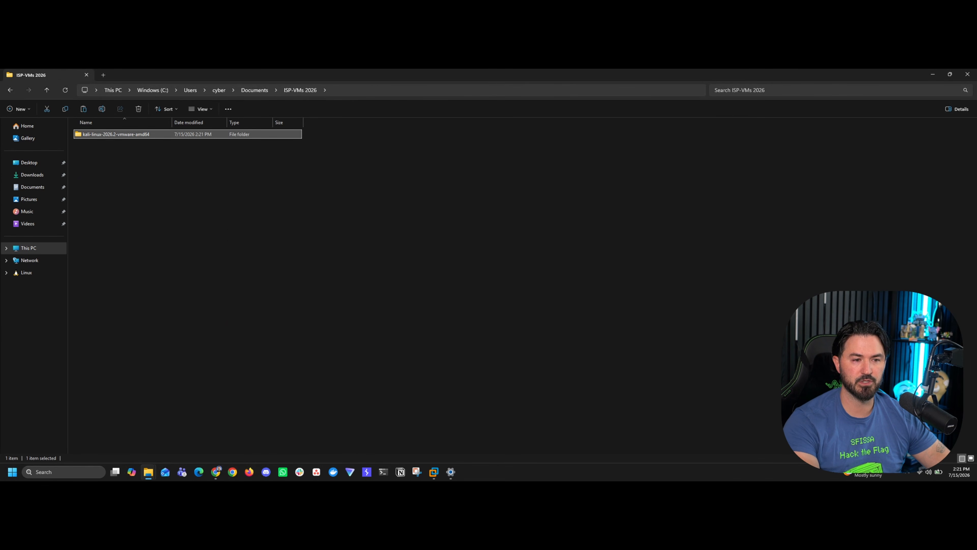
click(380, 89)
click(933, 74)
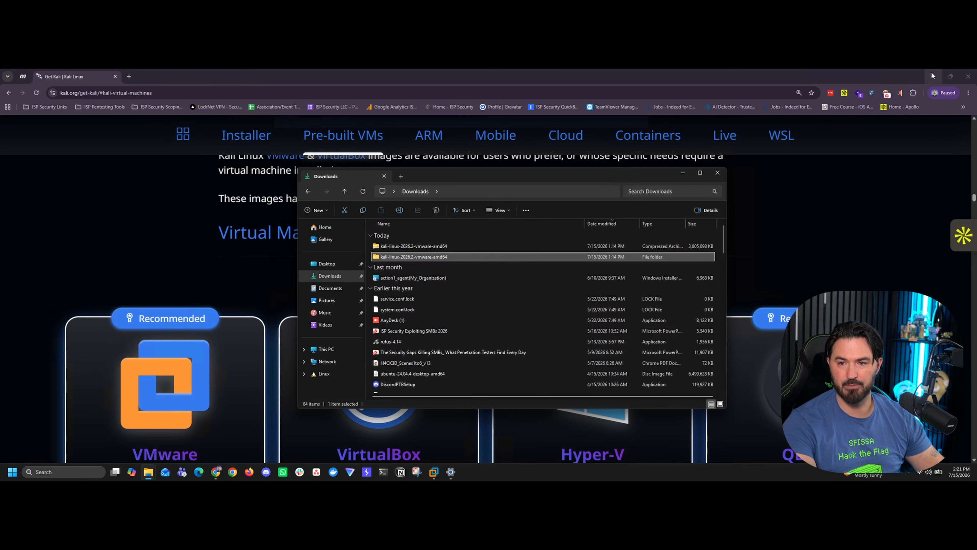
click(683, 172)
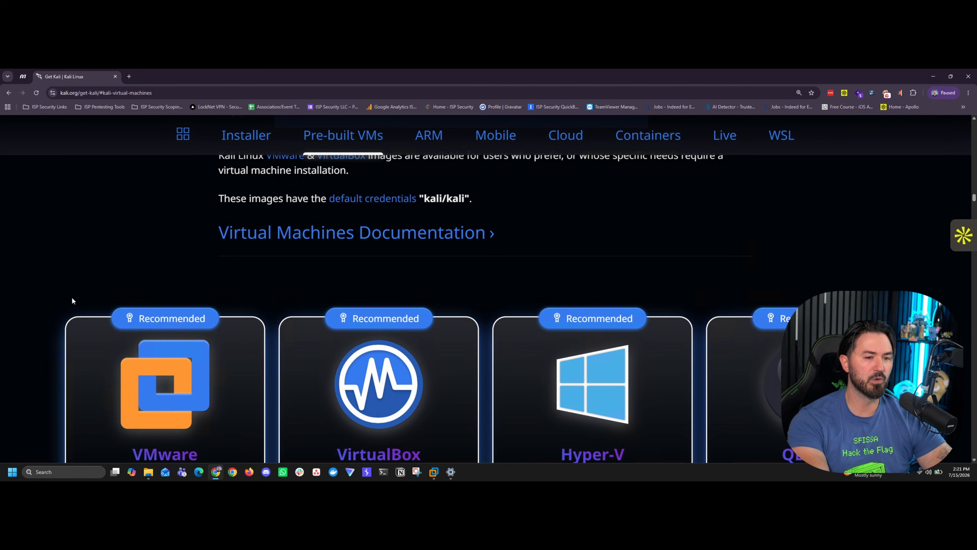
click(933, 76)
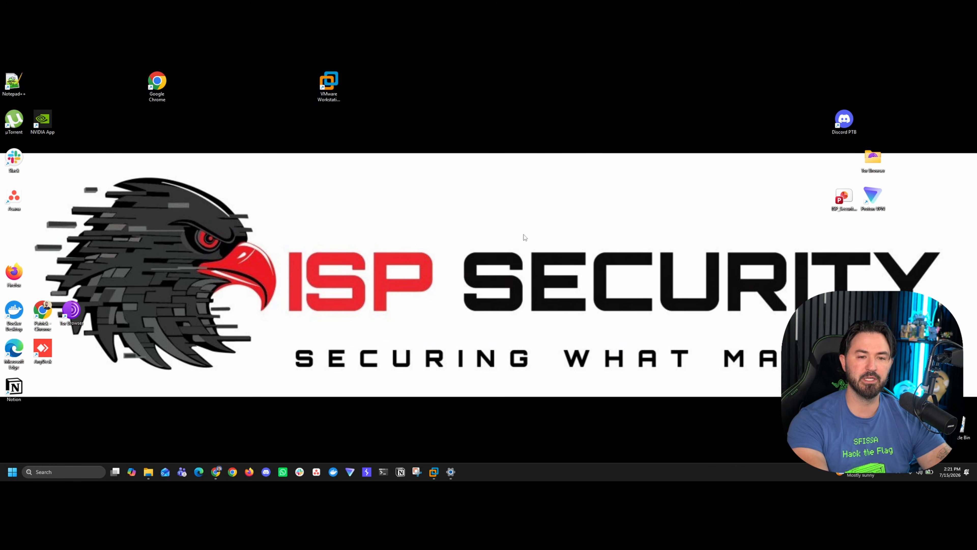
Switch to VMware Workstation and open the kali-linux-2026.2-vmware-amd64 virtual machine from the copied ISP-VMs 2026 path.
click(438, 474)
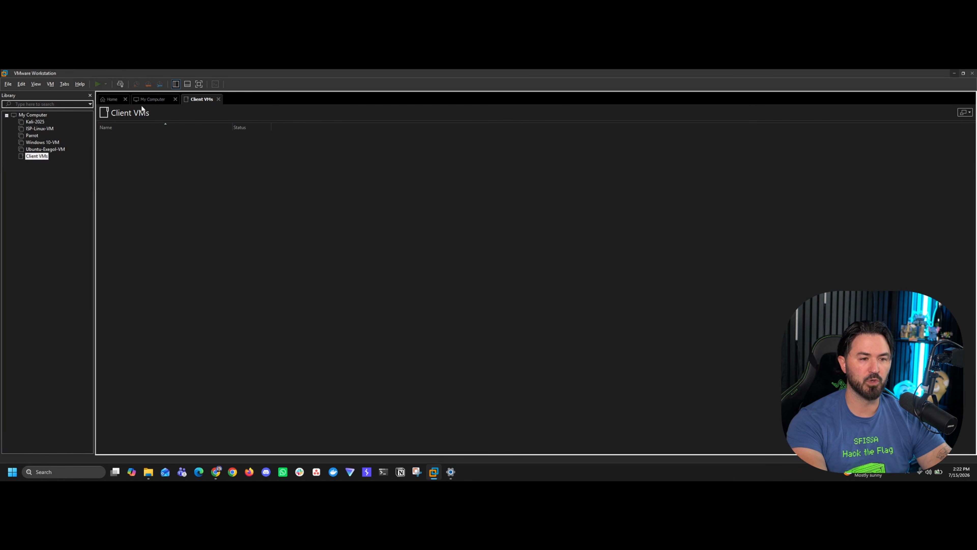
click(113, 99)
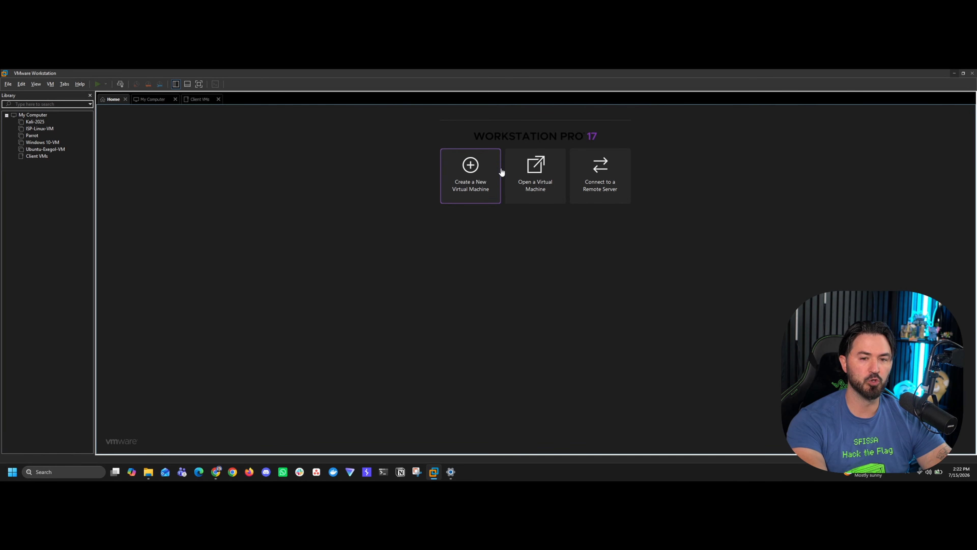
click(537, 174)
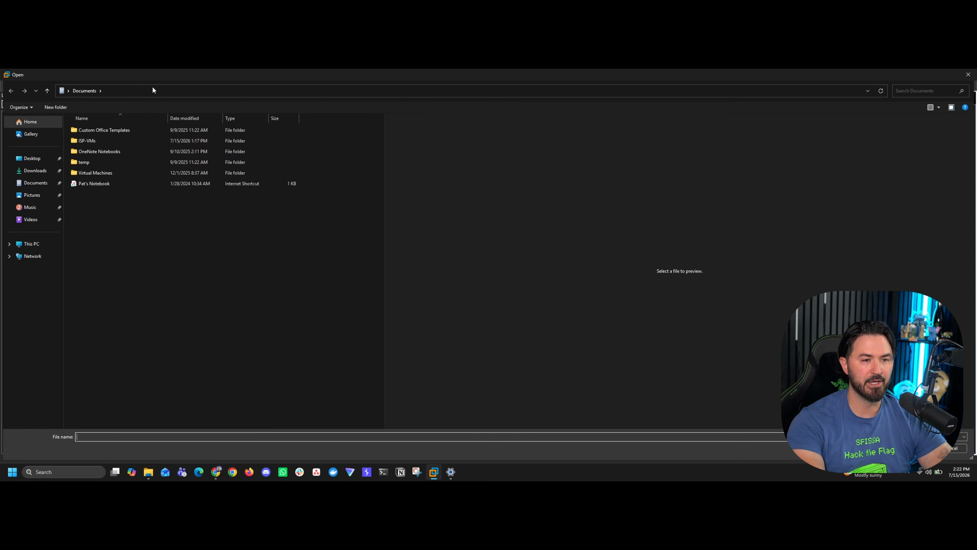
click(146, 94)
key(ctrl+v)
key(Return)
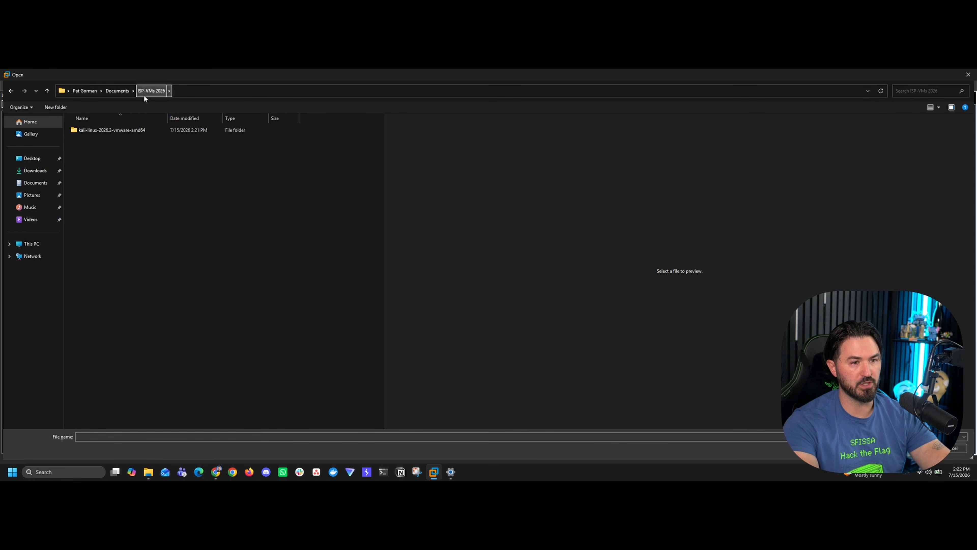
double_click(104, 131)
double_click(103, 131)
double_click(103, 130)
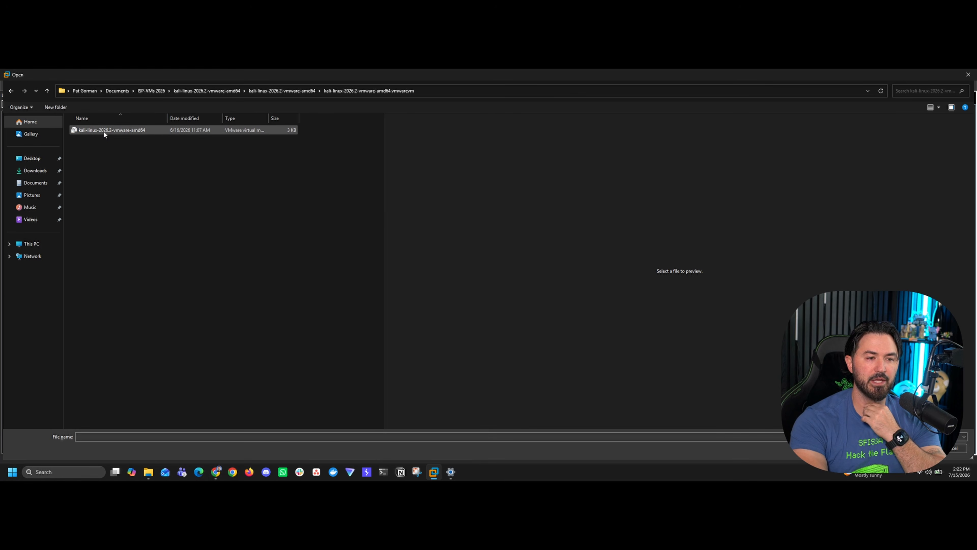
double_click(103, 131)
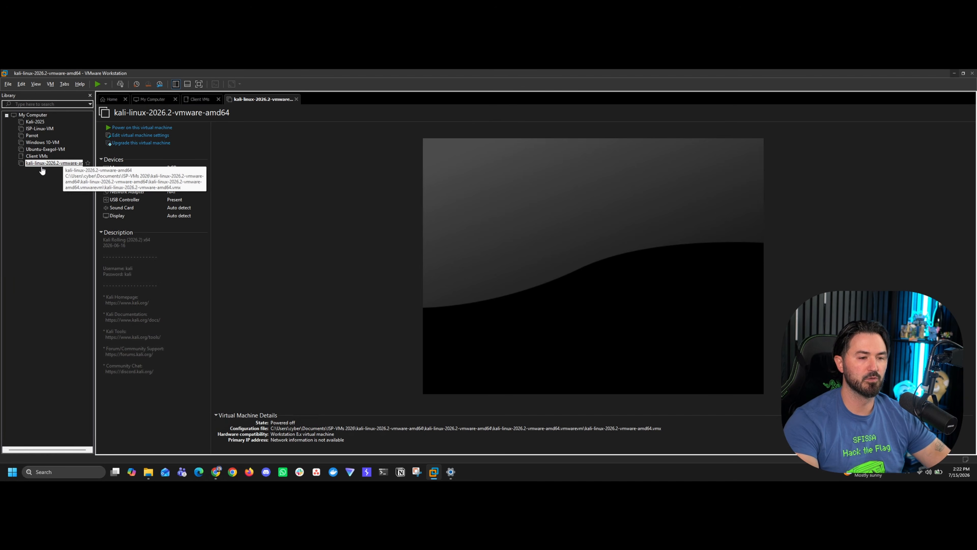
Move the kali-linux-2026.2-vmware-amd64 virtual machine into the Client VMs folder and rename it kALI-VM-2026.
drag(40, 164, 38, 160)
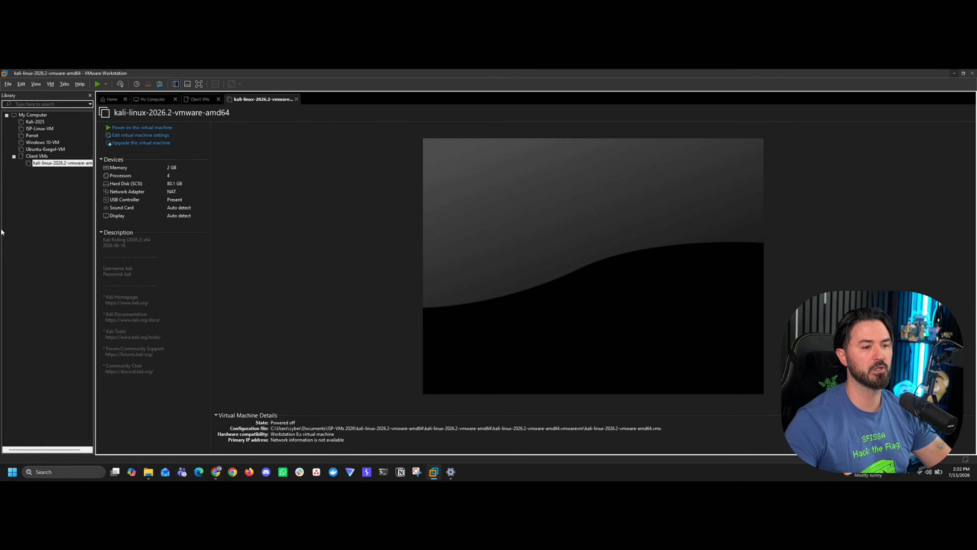
right_click(68, 165)
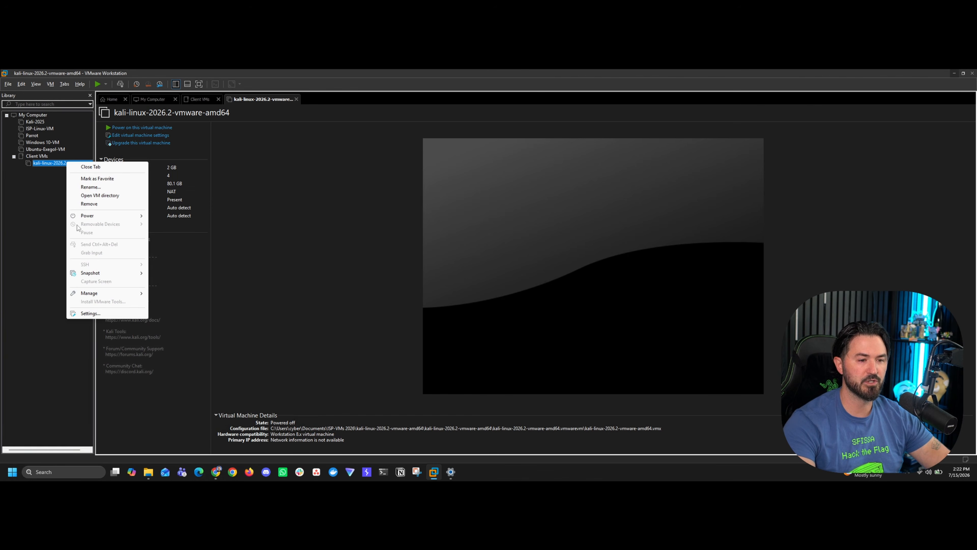
click(86, 188)
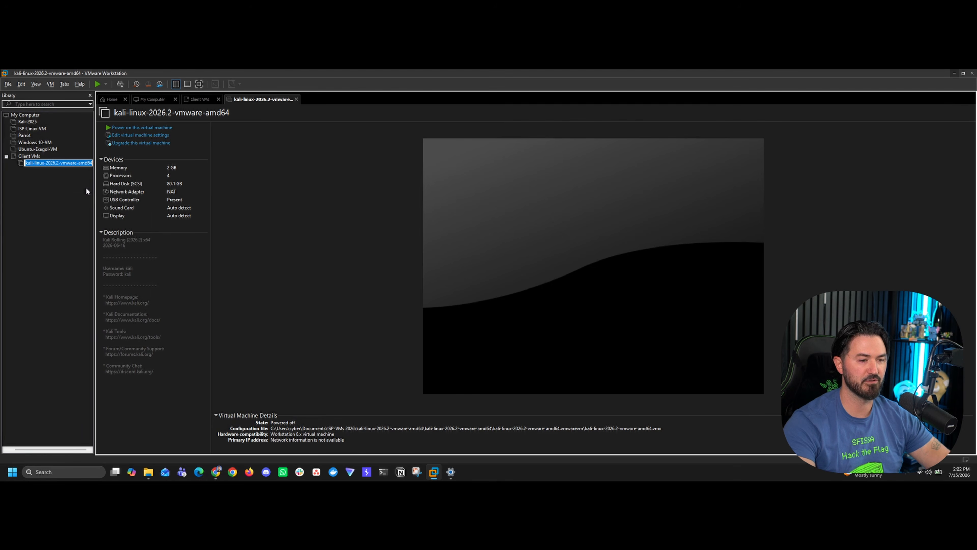
text(kALI)
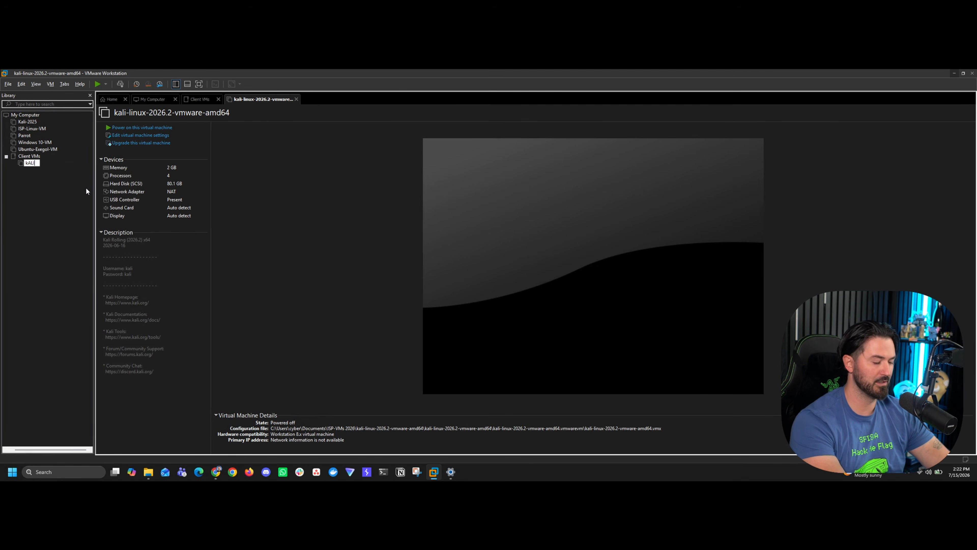
text(-VM-)
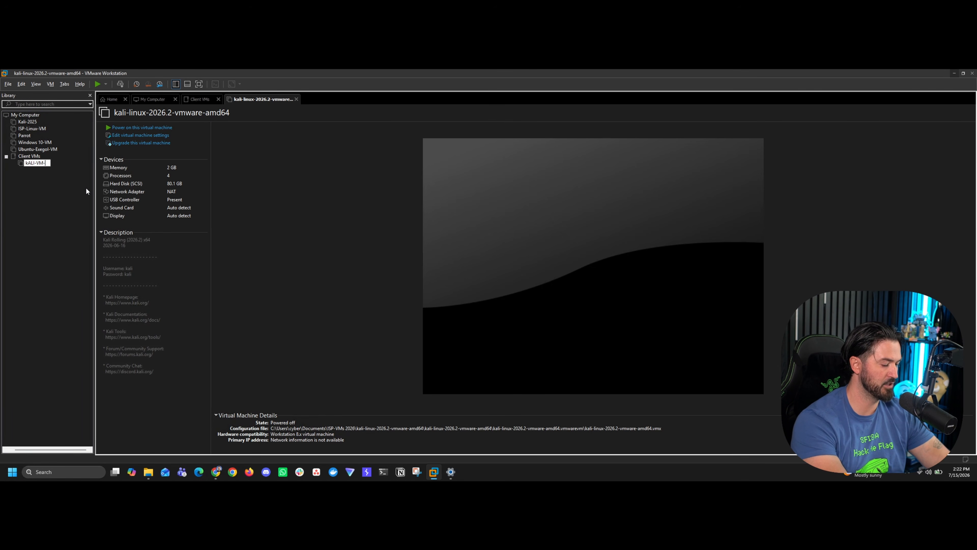
text(2026)
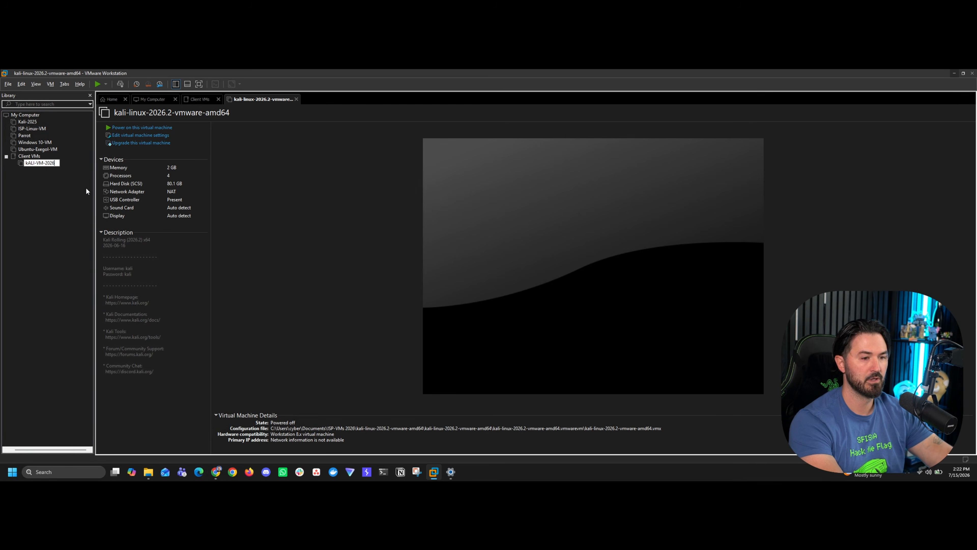
key(Return)
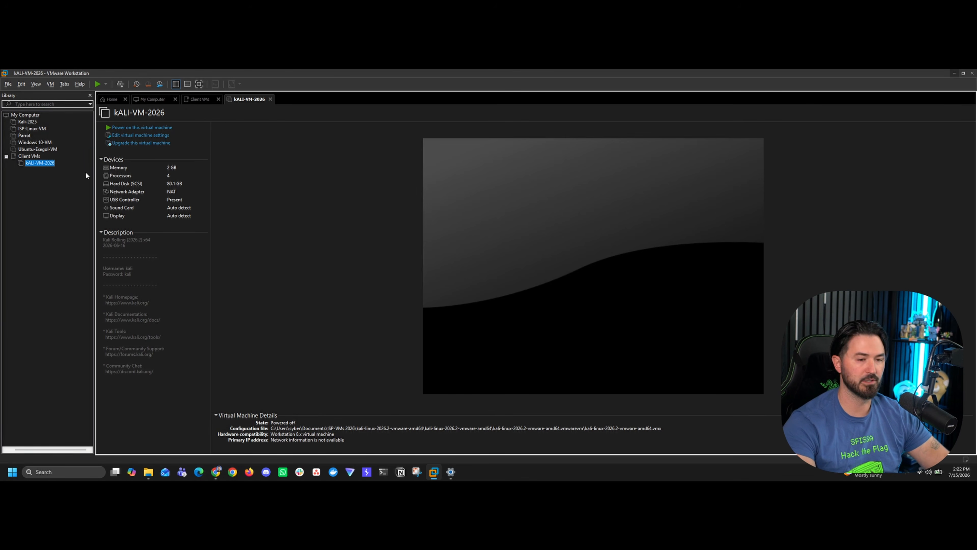
Set the virtual machine's memory to 16 GB, review the processor and network adapter settings, and save the configuration.
double_click(117, 168)
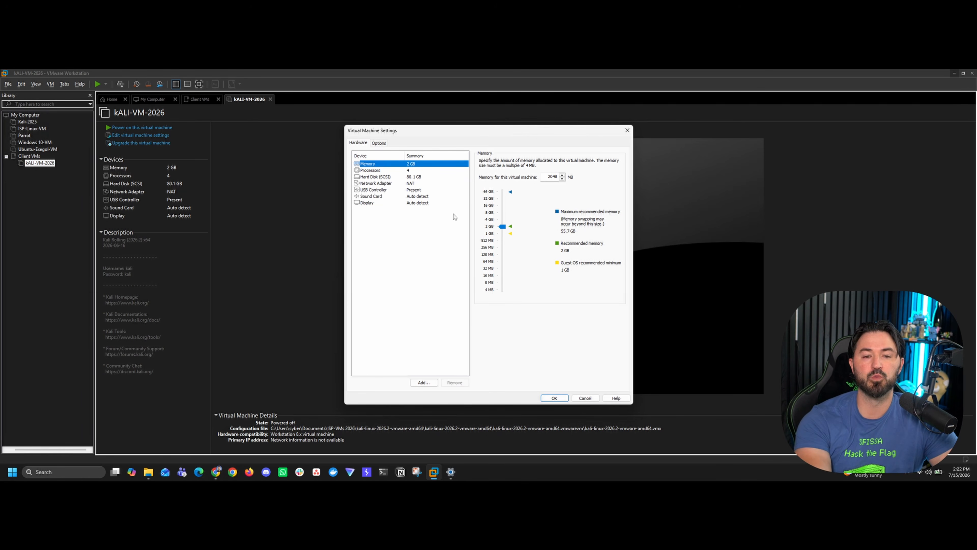
click(488, 206)
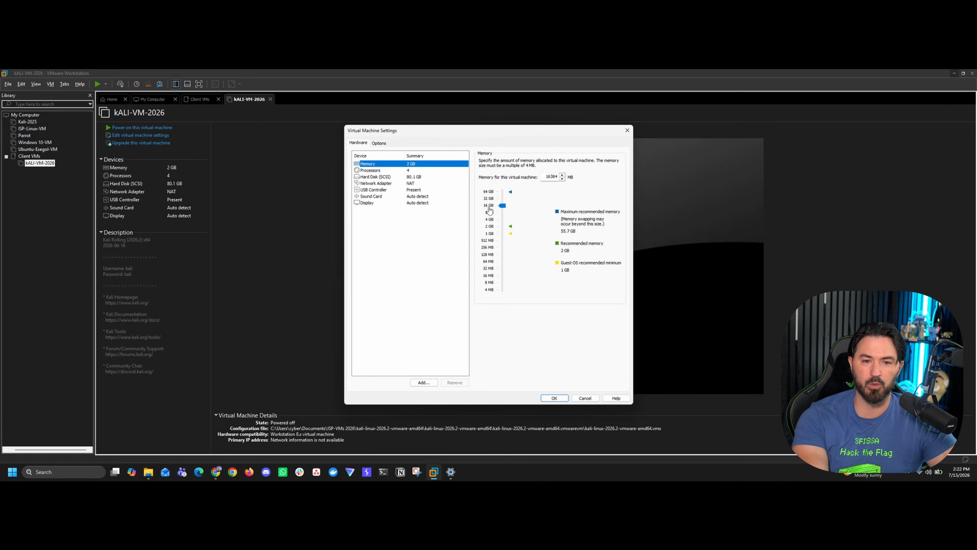
click(400, 172)
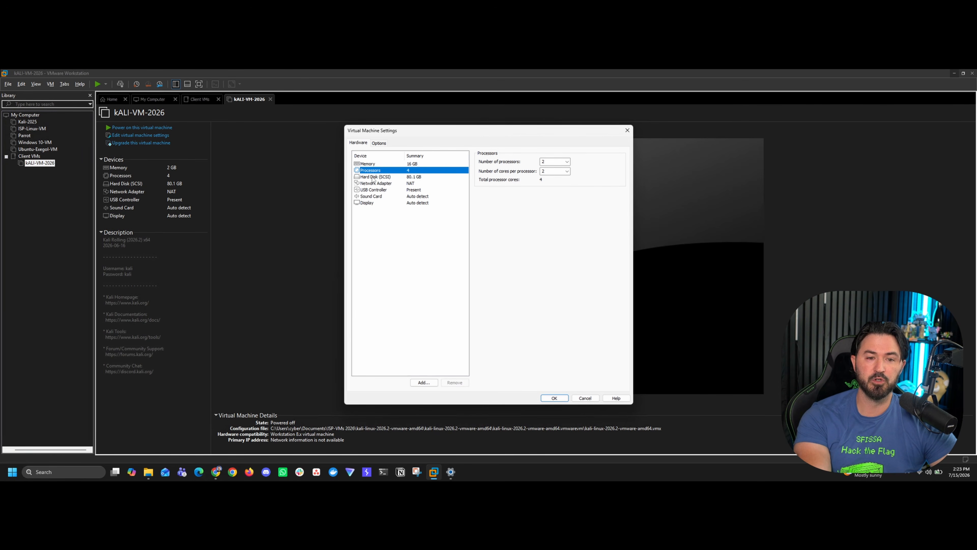
click(419, 184)
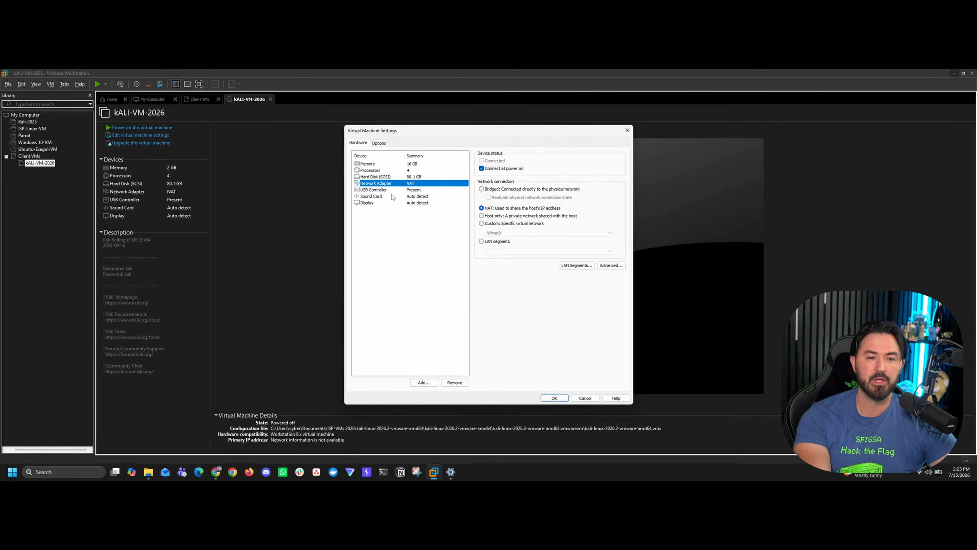
click(554, 398)
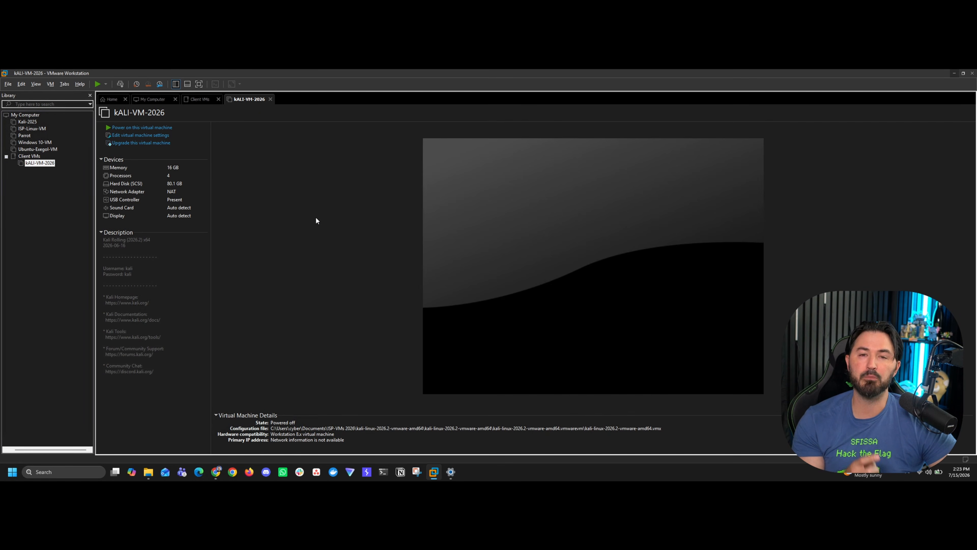
Upgrade the virtual machine's hardware compatibility to Workstation 17.5 or later, altering this virtual machine instead of cloning it.
click(136, 144)
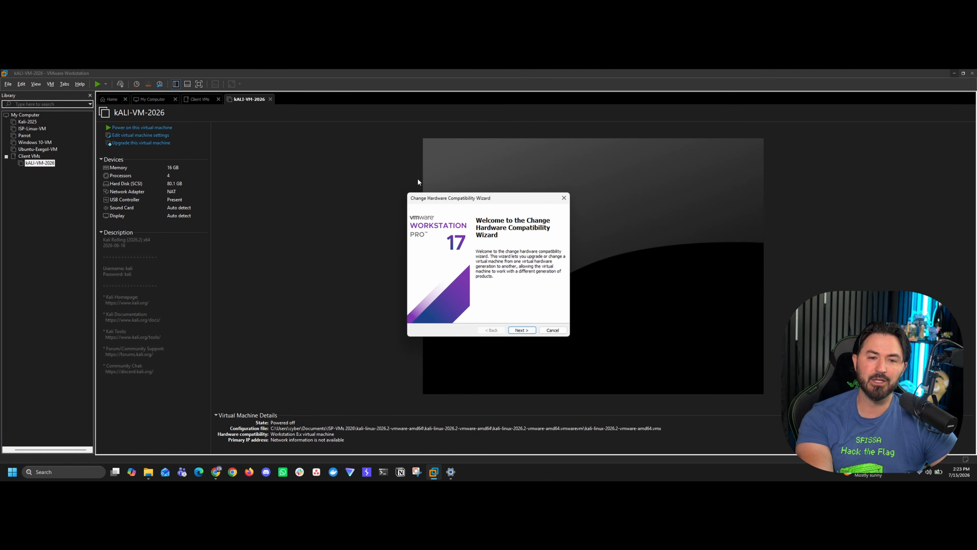
drag(424, 199, 252, 161)
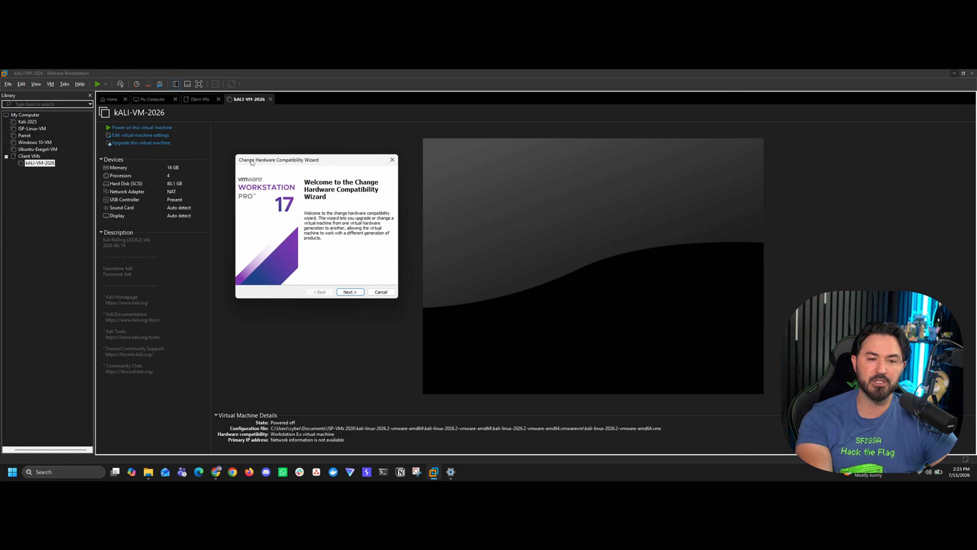
click(350, 292)
click(307, 199)
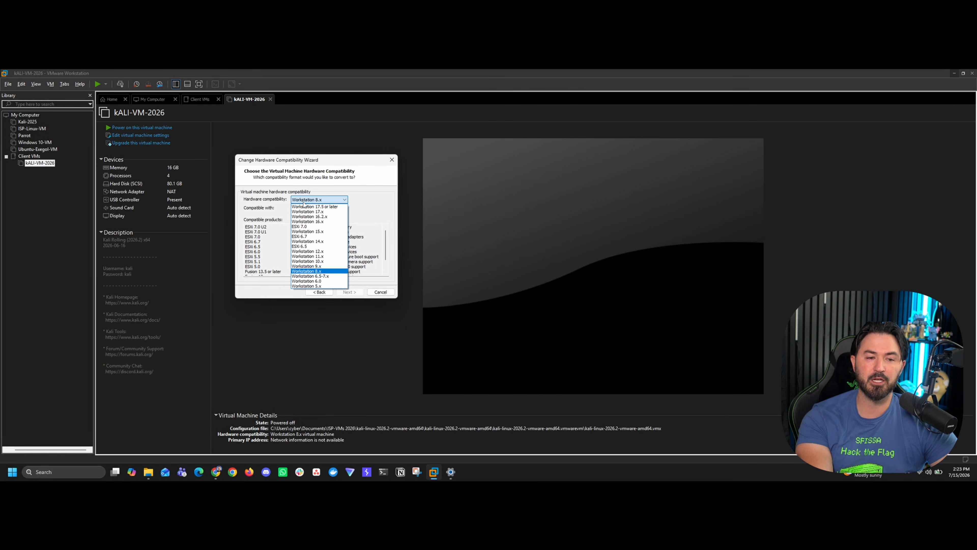
click(308, 207)
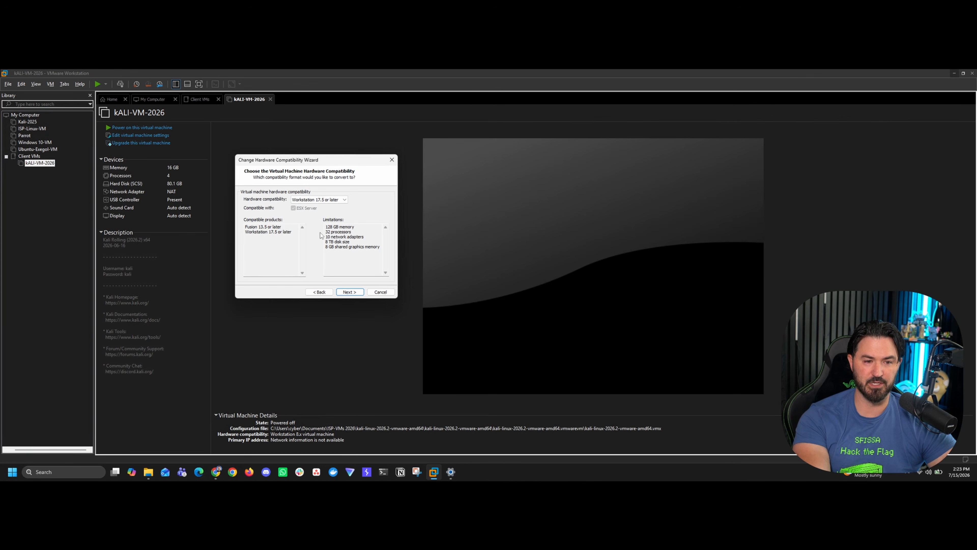
click(350, 292)
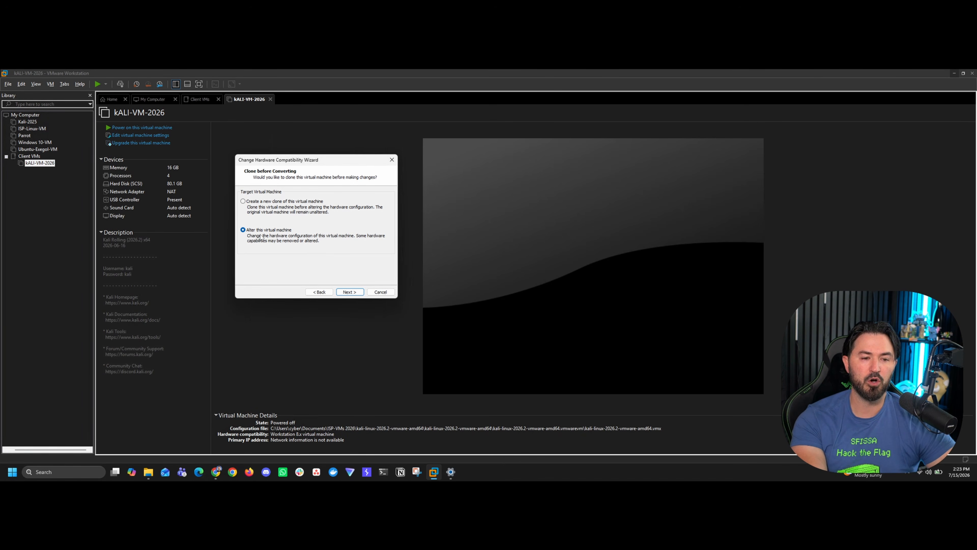
click(350, 292)
click(350, 292)
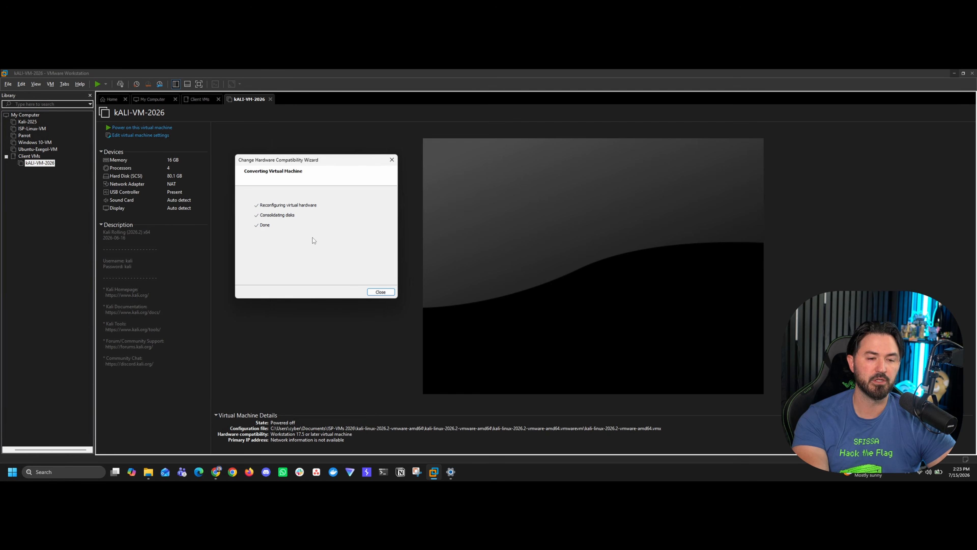
click(384, 294)
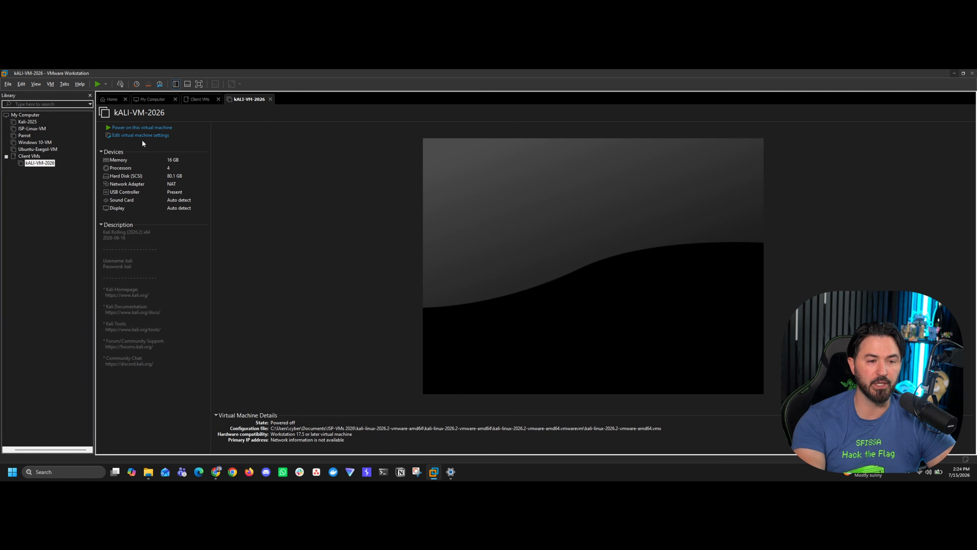
Power on the kALI-VM-2026 virtual machine and log in with the username kali and the account password.
click(125, 128)
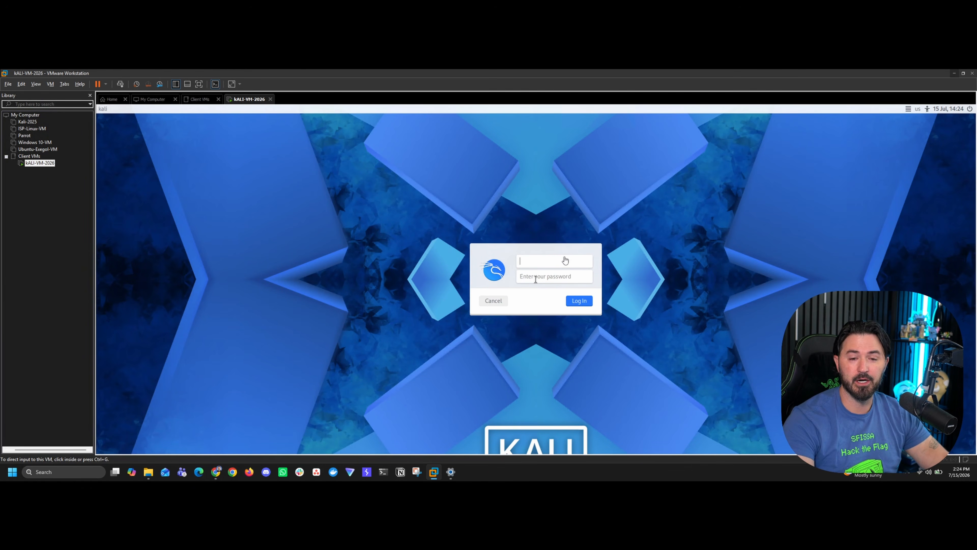
click(555, 263)
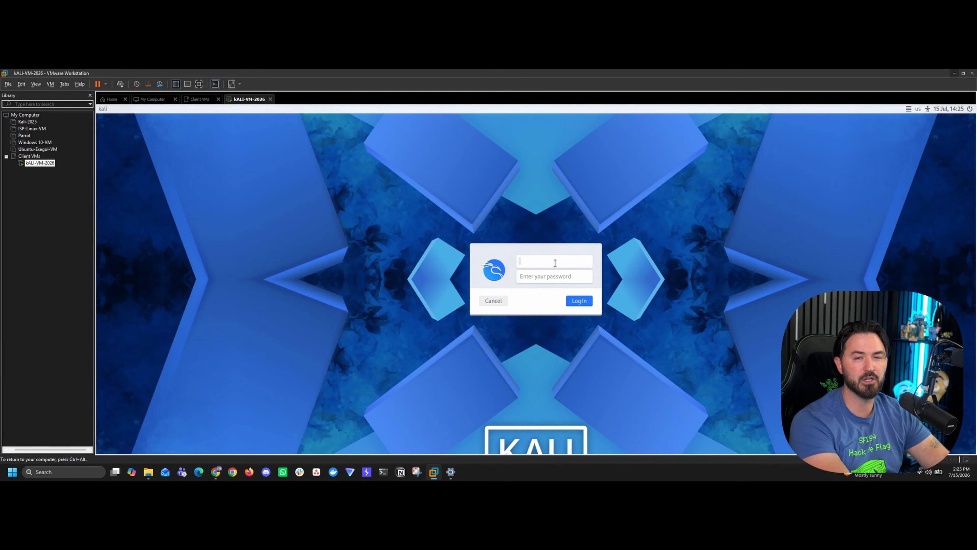
text(kali)
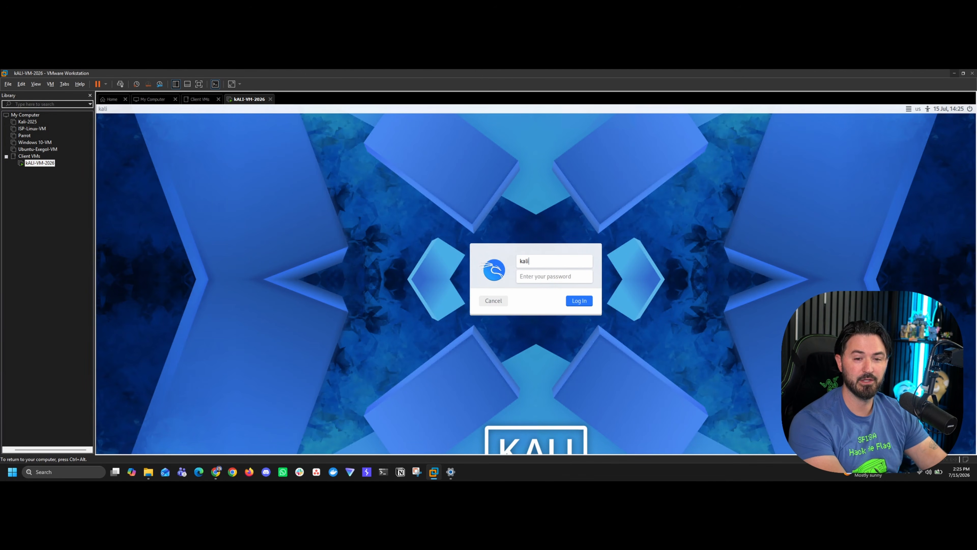
key(Tab)
text(kali)
key(Return)
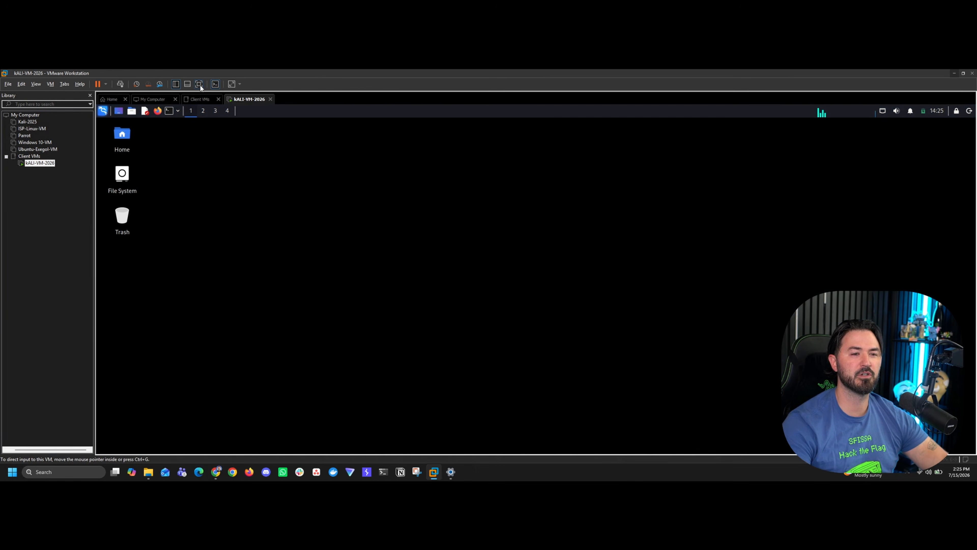
Show the virtual machine in full screen and change the Kali desktop wallpaper to the black image with the wireframe globe.
click(200, 84)
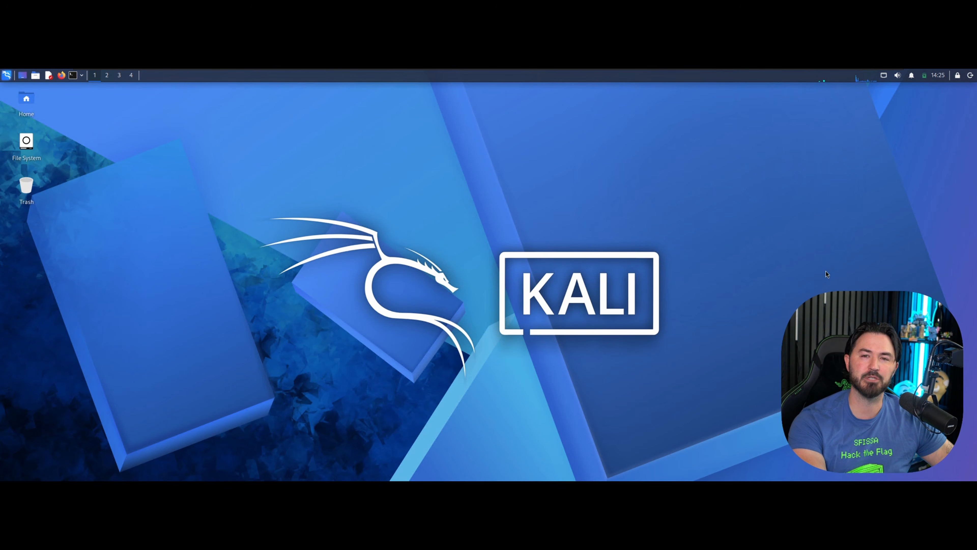
right_click(294, 143)
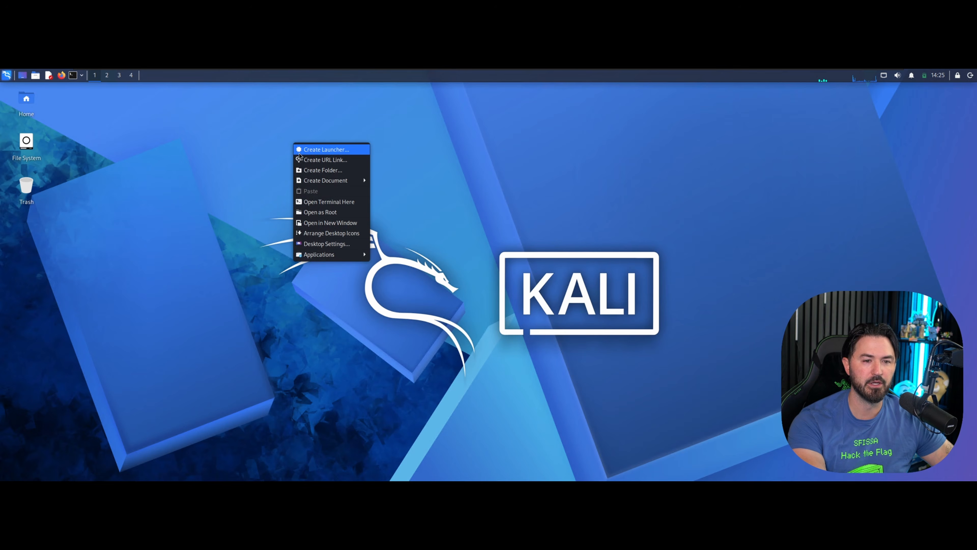
click(313, 244)
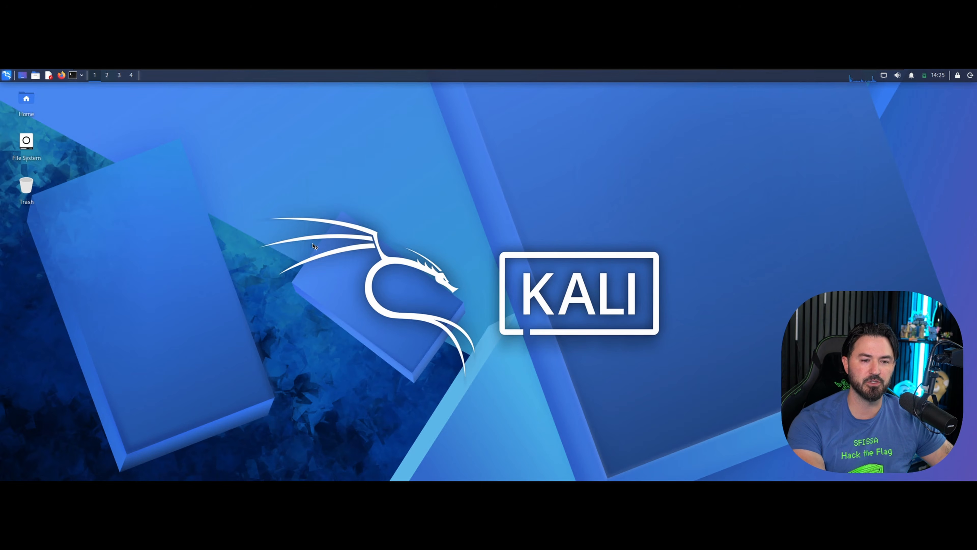
drag(416, 179, 285, 156)
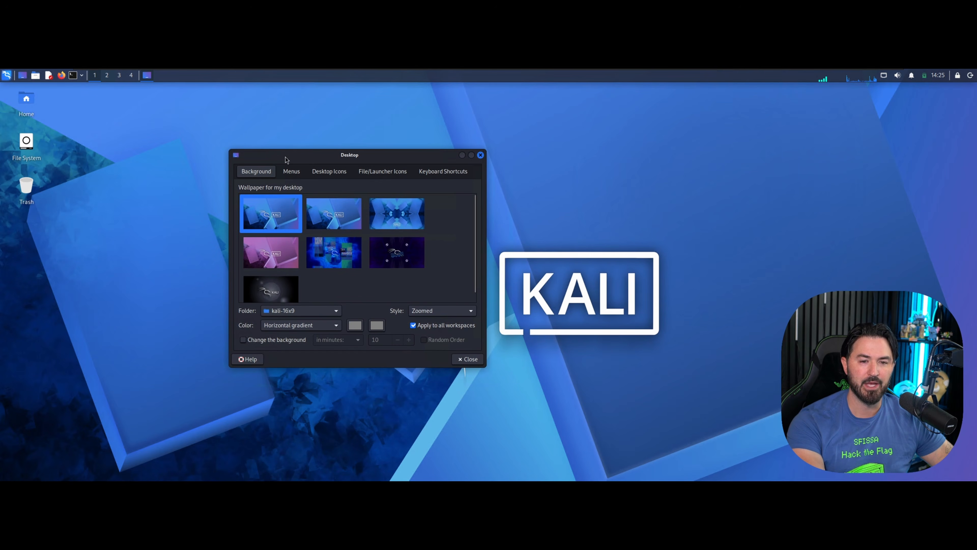
click(274, 296)
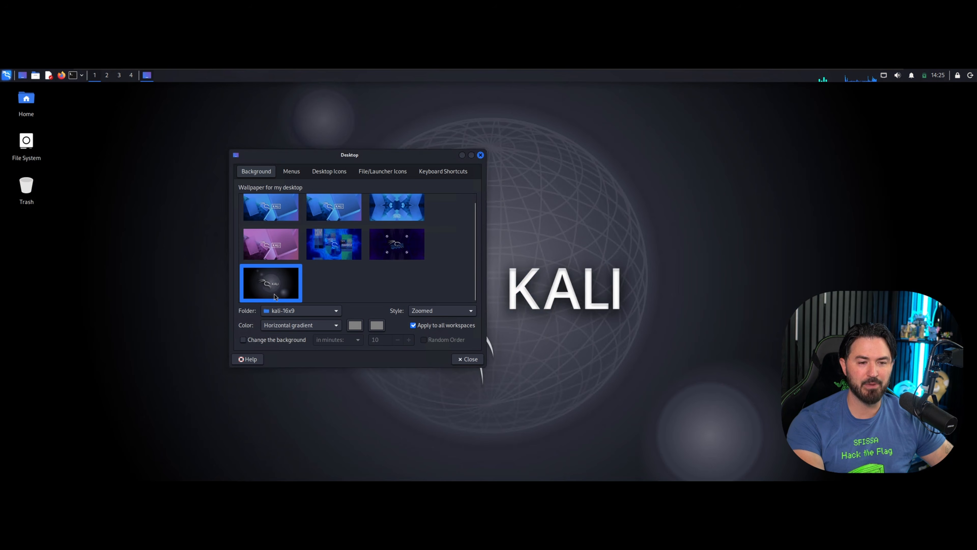
click(480, 155)
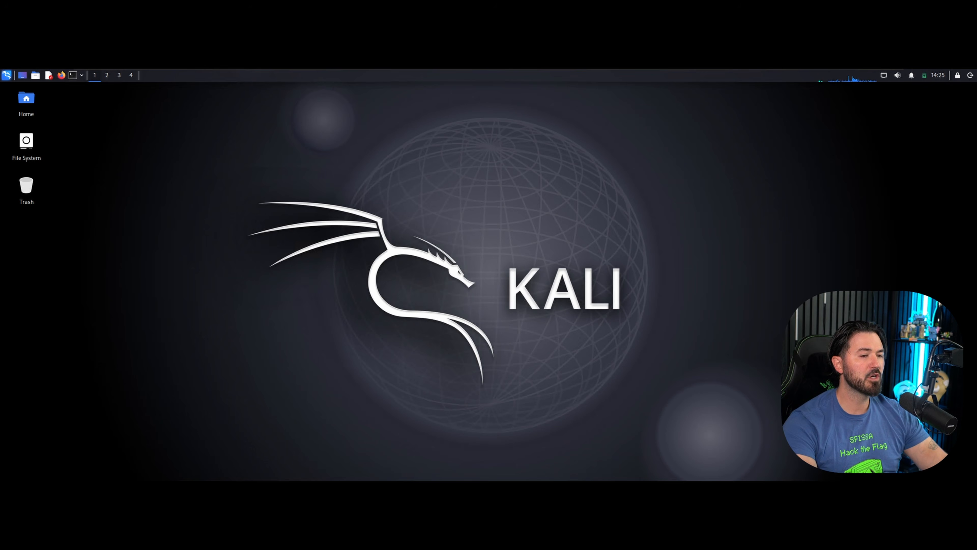
Open a terminal in Kali, maximize its window, and enlarge the terminal text.
click(73, 75)
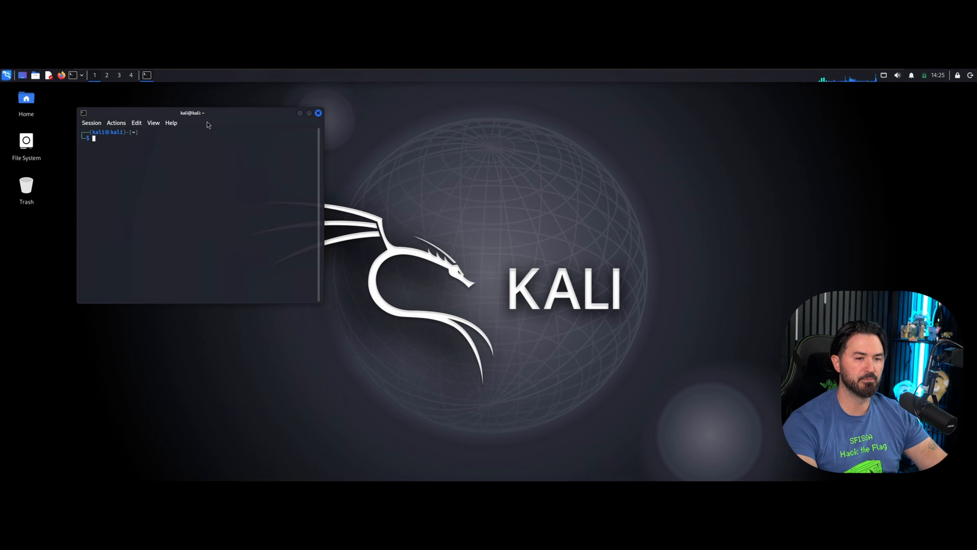
click(309, 113)
key(ctrl+plus)
key(ctrl+plus)
key(ctrl+plus)
key(ctrl+plus)
key(ctrl+plus)
key(ctrl+plus)
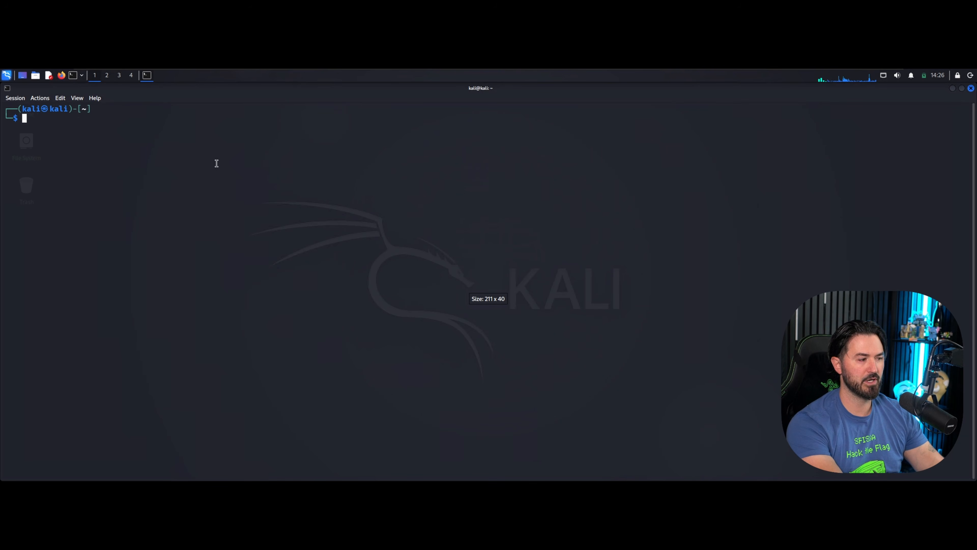
Update the package lists with sudo apt update, entering the account password for sudo.
text(sudo )
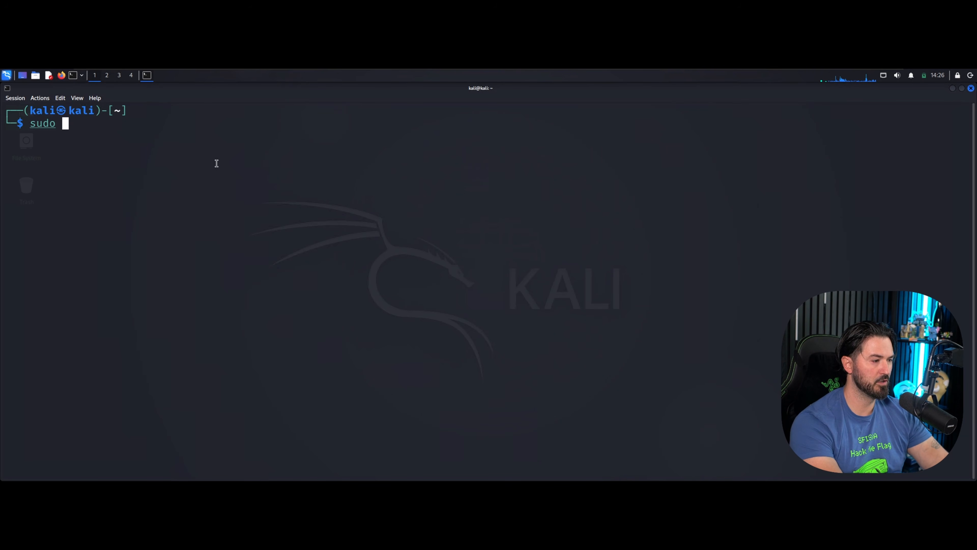
text(apt update)
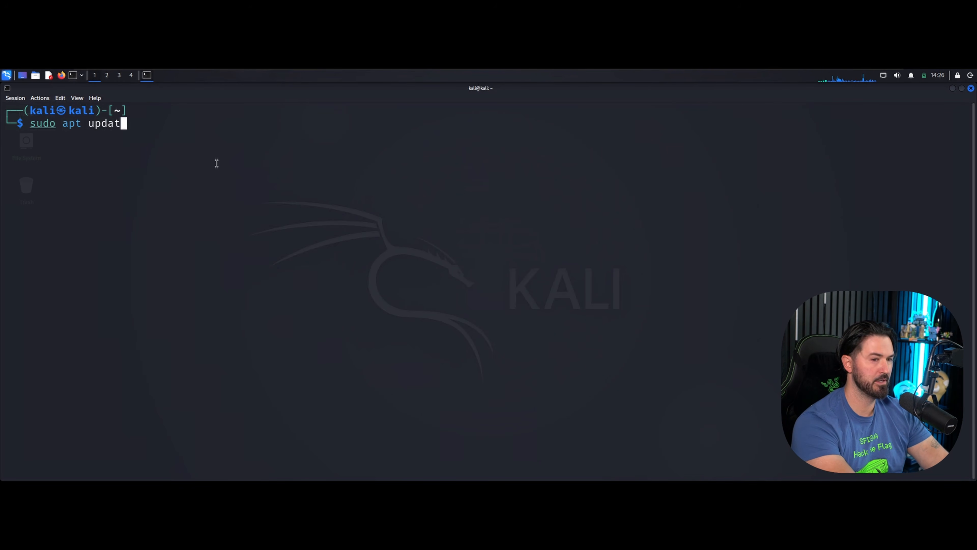
key(Return)
key(Return)
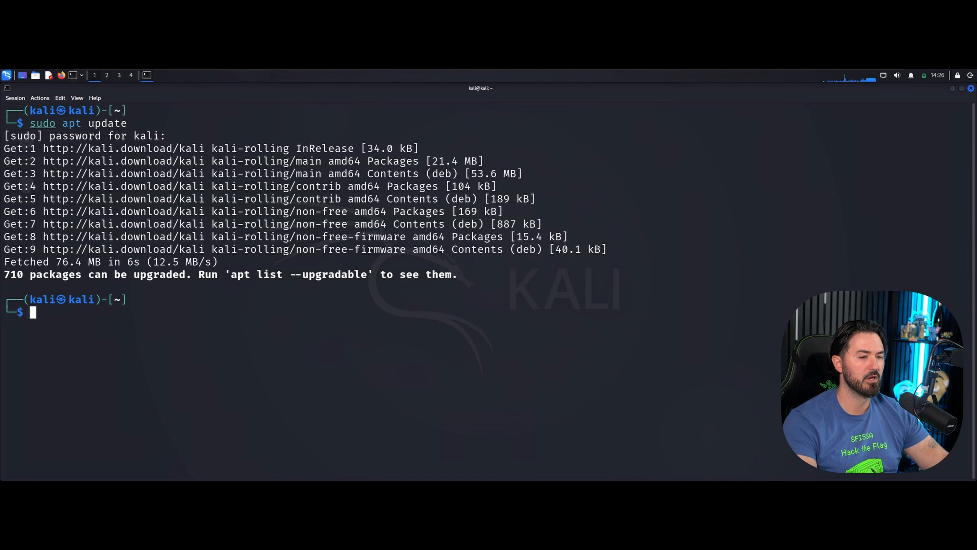
Clear the terminal and display the contents of /etc/os-release to check the Kali version.
key(ctrl+l)
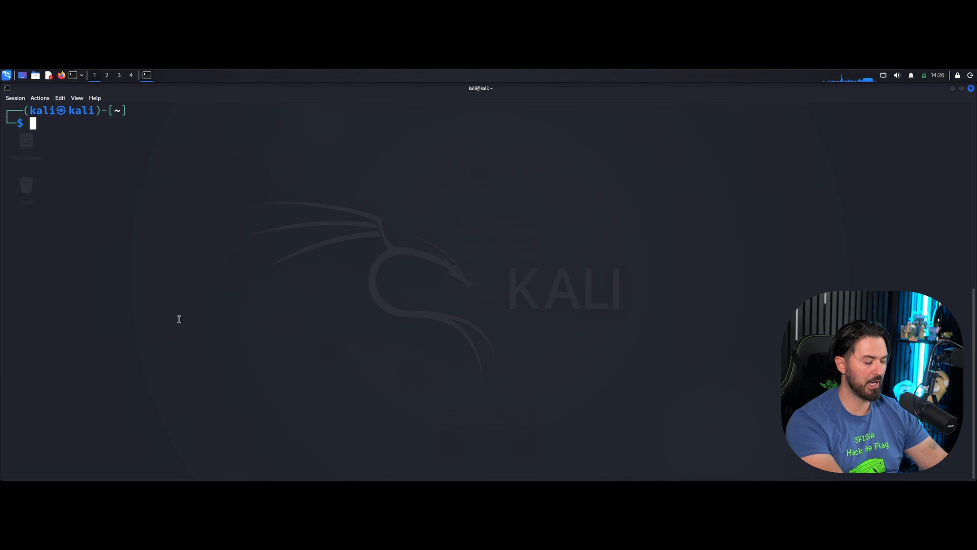
text(cat .)
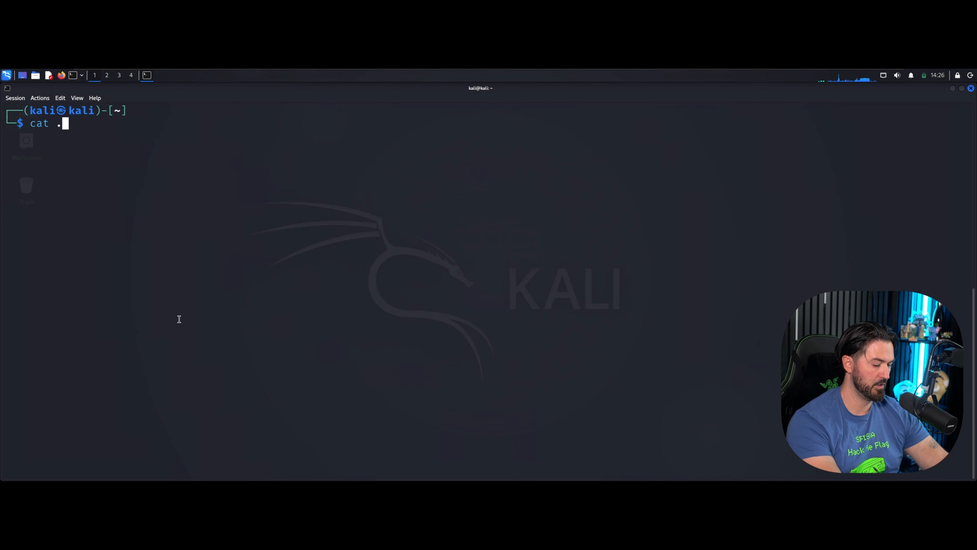
key(BackSpace)
text(/etc/o)
key(Tab)
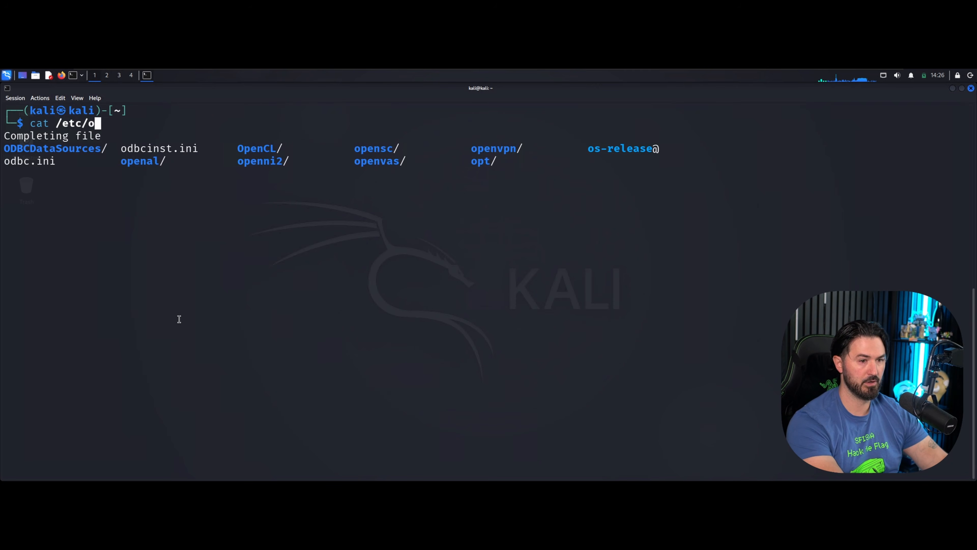
key(Return)
key(Up)
text(s)
key(Tab)
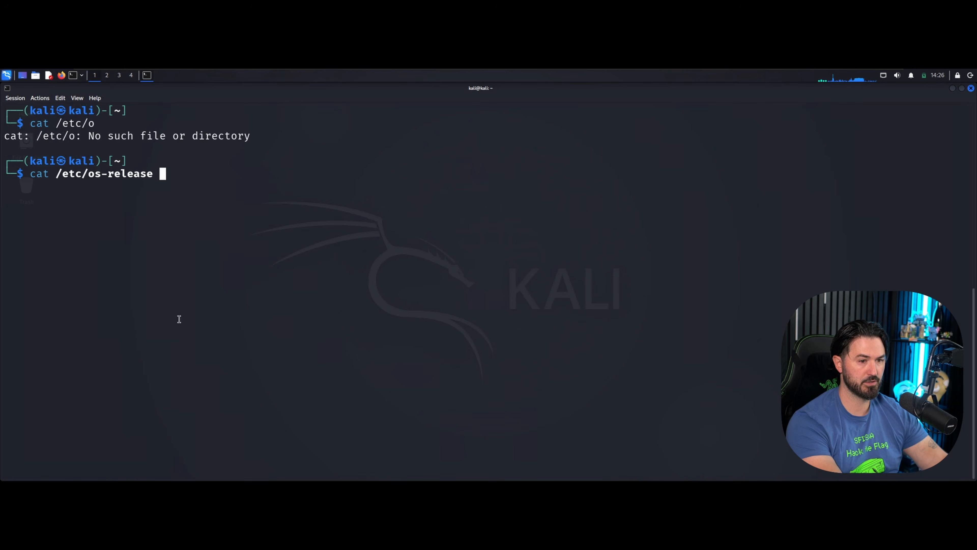
key(Return)
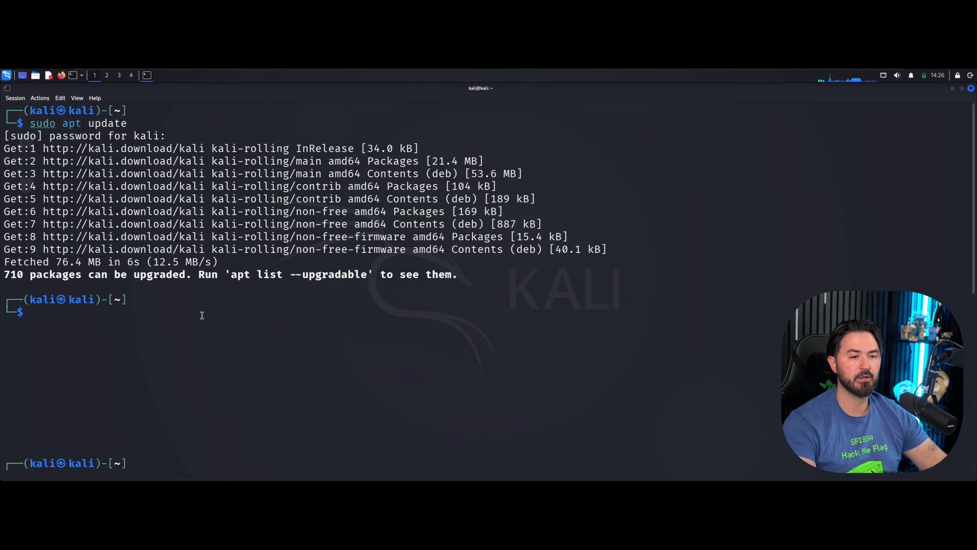
Clear the terminal, enlarge its text further, and display /etc/os-release again.
key(ctrl+l)
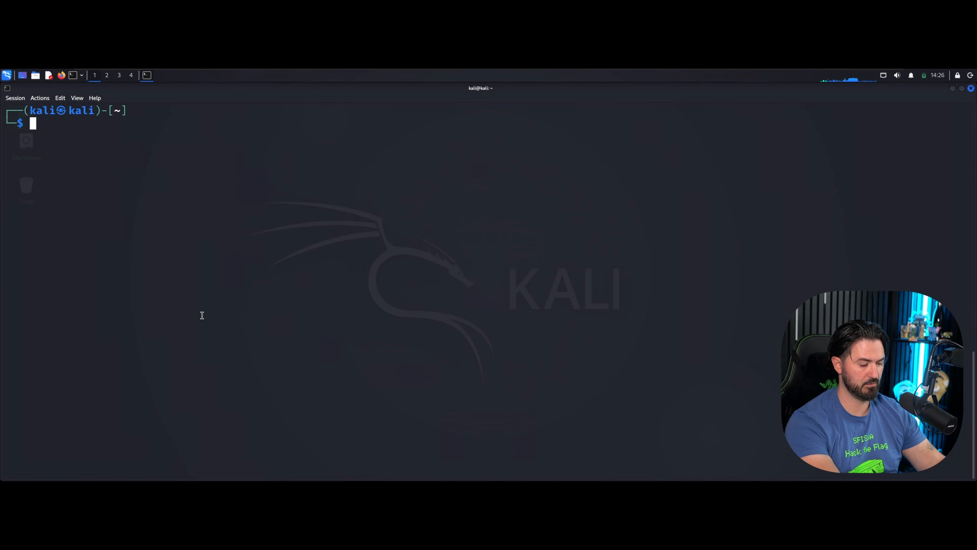
key(ctrl+plus)
key(ctrl+plus)
key(ctrl+plus)
key(ctrl+plus)
key(ctrl+plus)
key(Up)
key(Up)
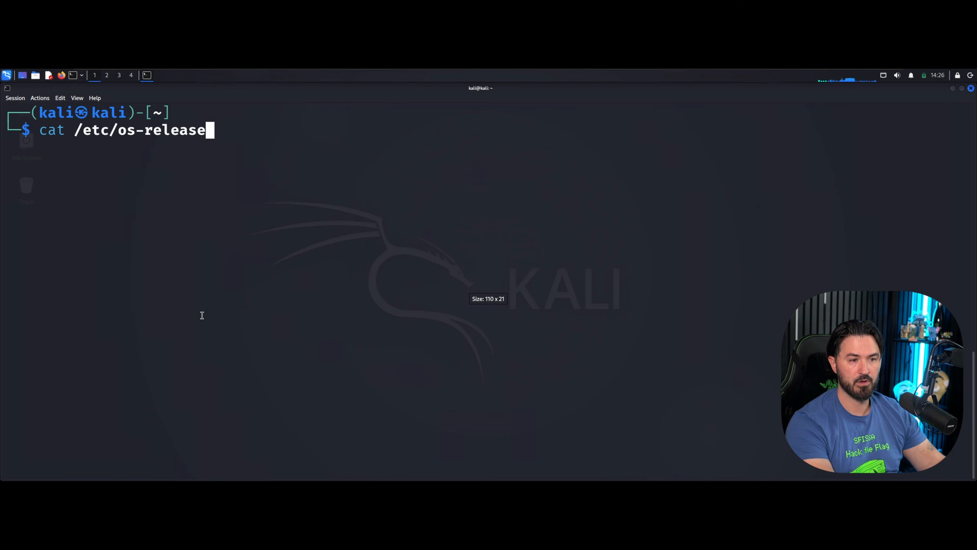
key(Return)
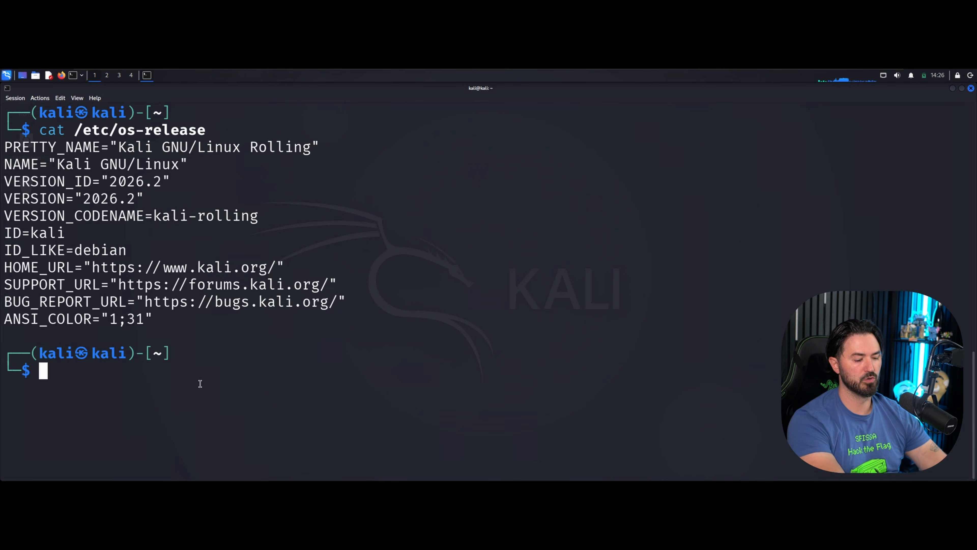
key(ctrl+l)
key(Up)
key(BackSpace)
key(BackSpace)
key(BackSpace)
key(BackSpace)
key(BackSpace)
key(BackSpace)
key(BackSpace)
key(BackSpace)
key(BackSpace)
key(BackSpace)
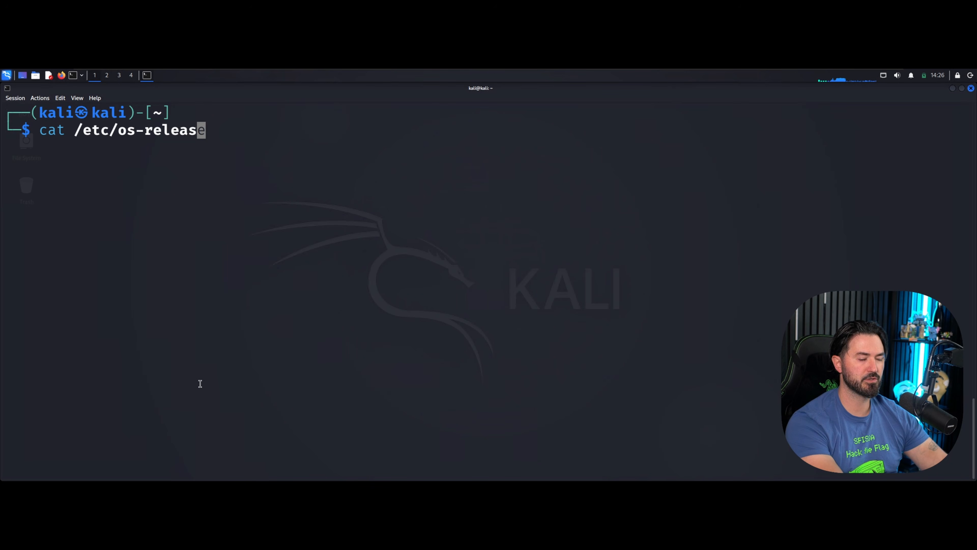
key(BackSpace)
key(BackSpace)
key(BackSpace)
key(BackSpace)
key(BackSpace)
key(BackSpace)
key(BackSpace)
key(BackSpace)
key(BackSpace)
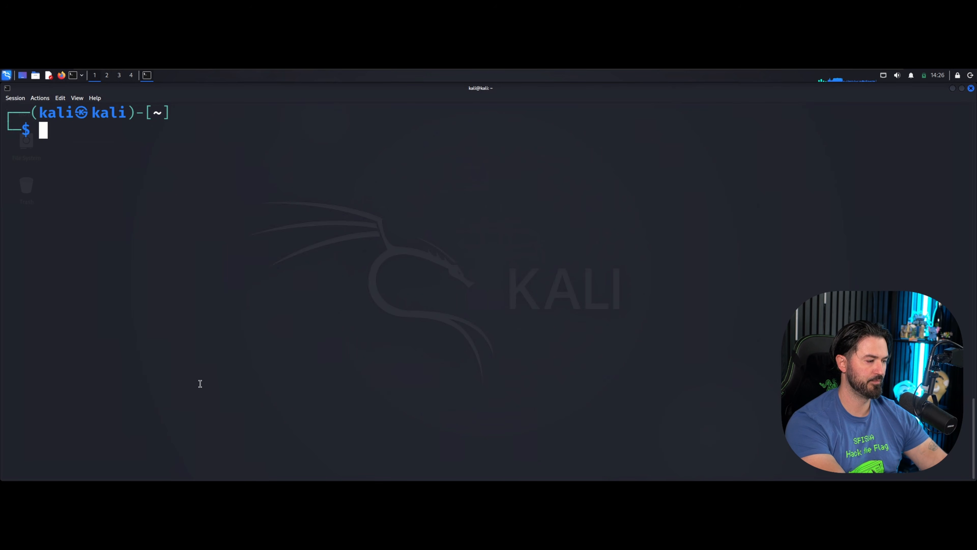
Upgrade all installed Kali packages without confirmation prompts by running sudo apt full-upgrade -y.
text(sudo aop)
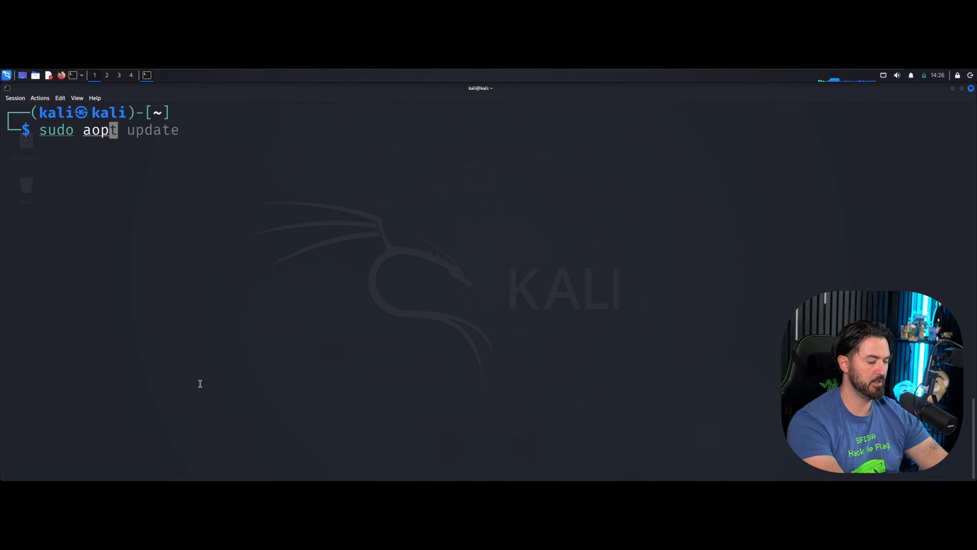
key(BackSpace)
key(BackSpace)
text(pt )
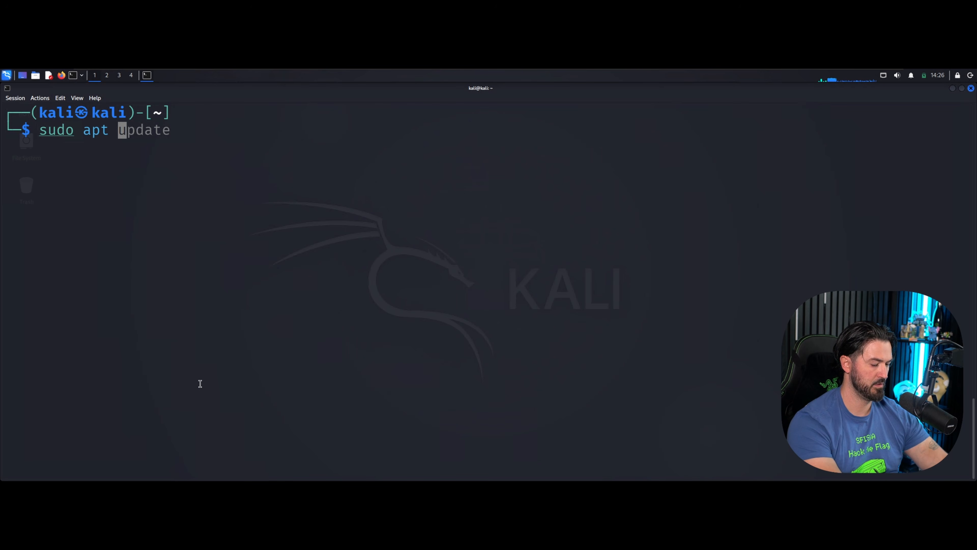
text(fui)
key(BackSpace)
key(Tab)
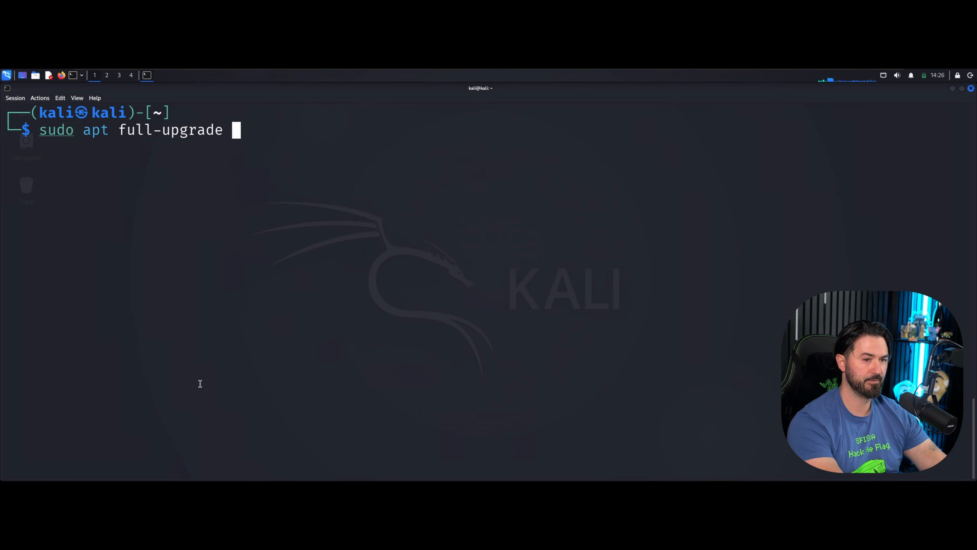
text(-y)
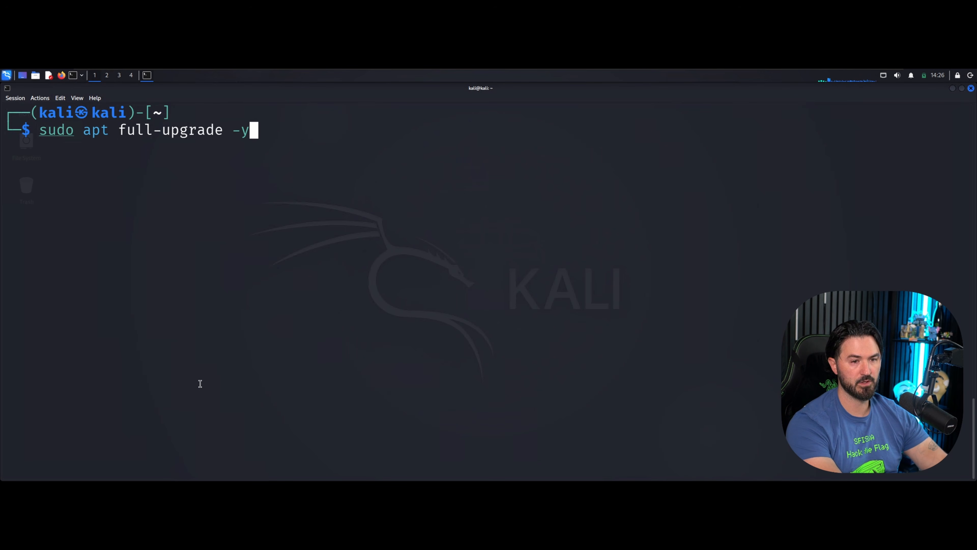
key(Return)
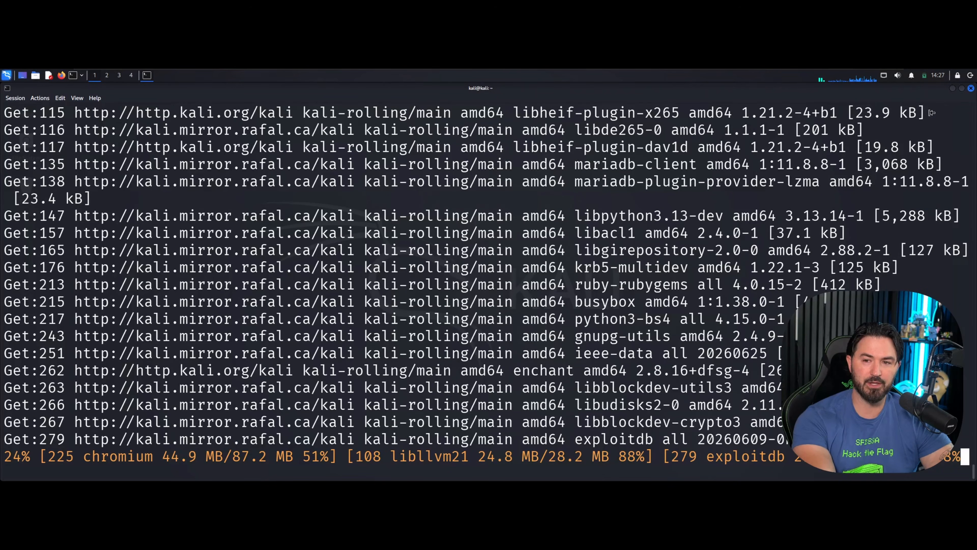
Minimize the terminal, switch to Firefox, and search the web for "blackhat".
click(953, 89)
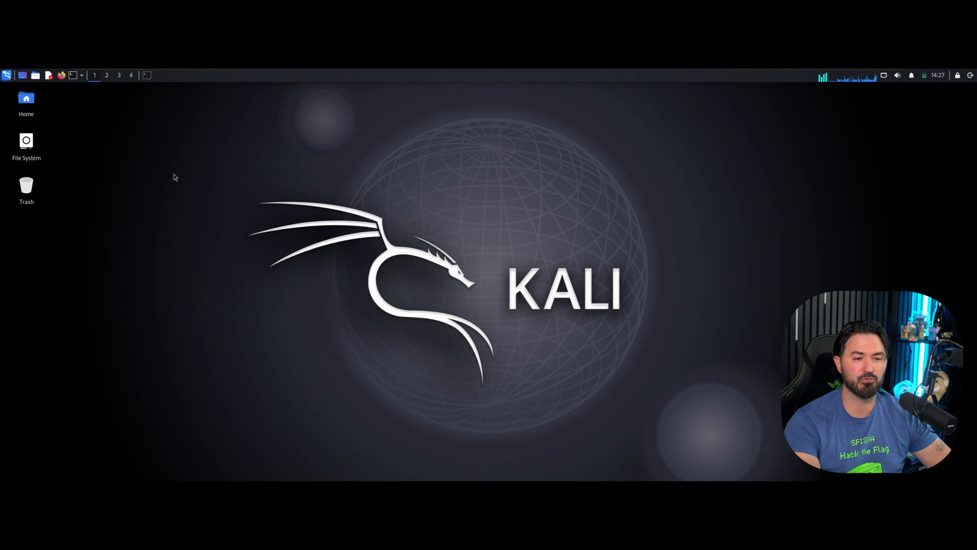
click(180, 106)
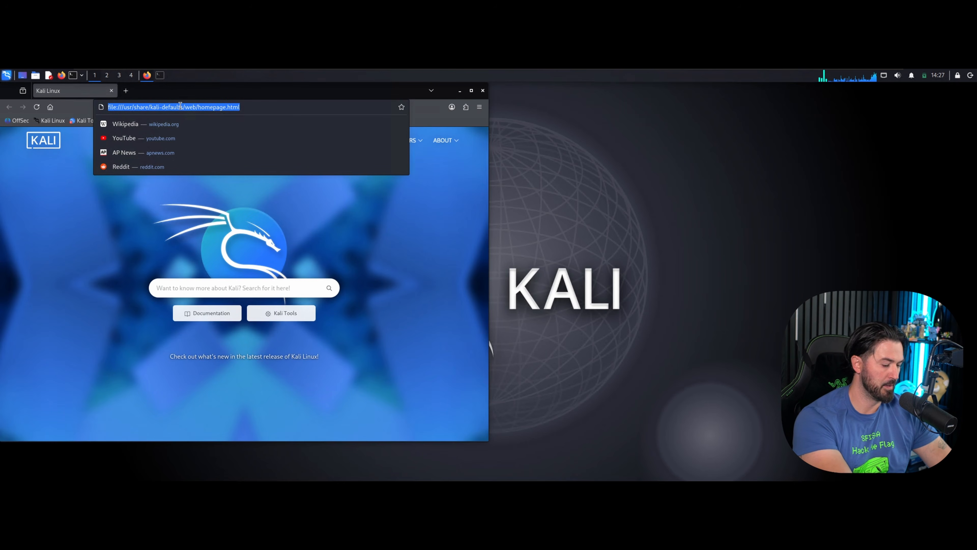
text(bklac)
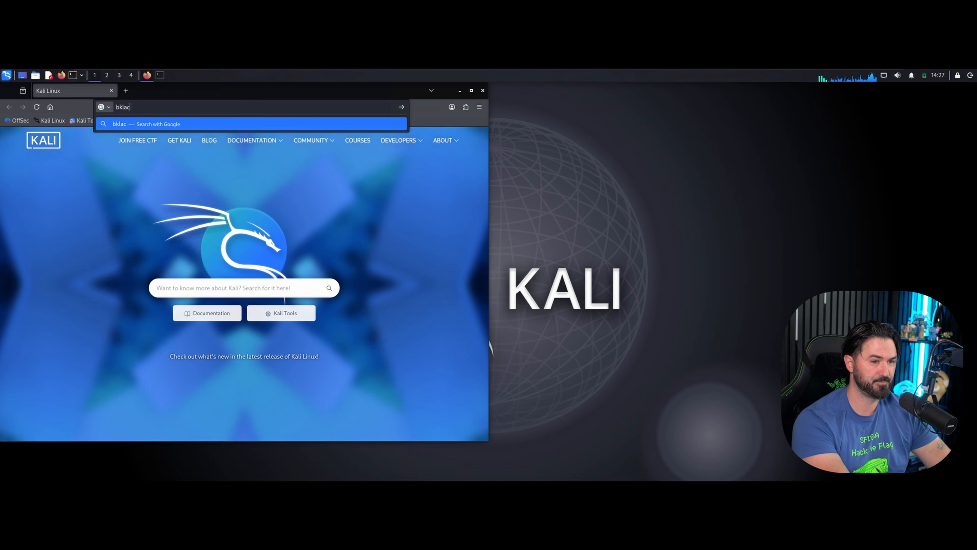
key(BackSpace)
key(BackSpace)
key(BackSpace)
text(blackhat)
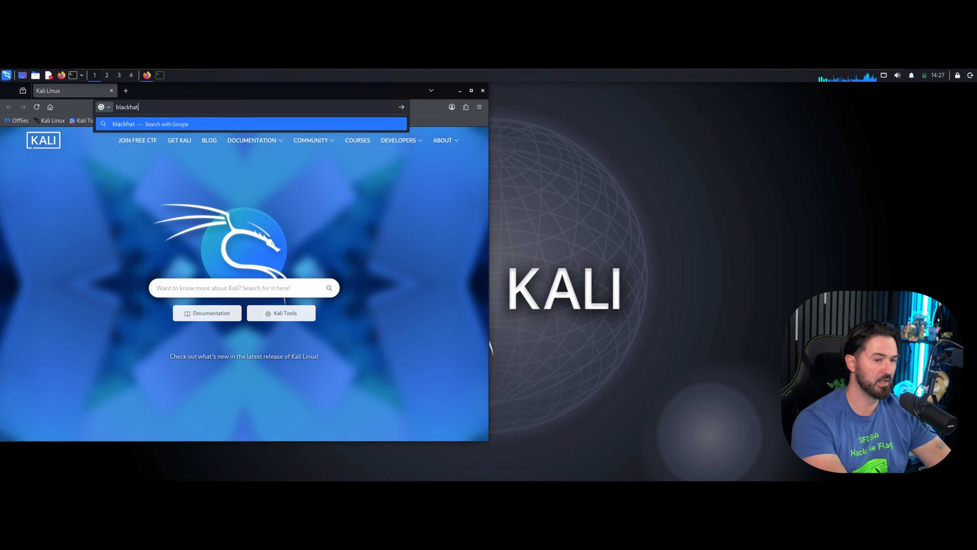
key(Return)
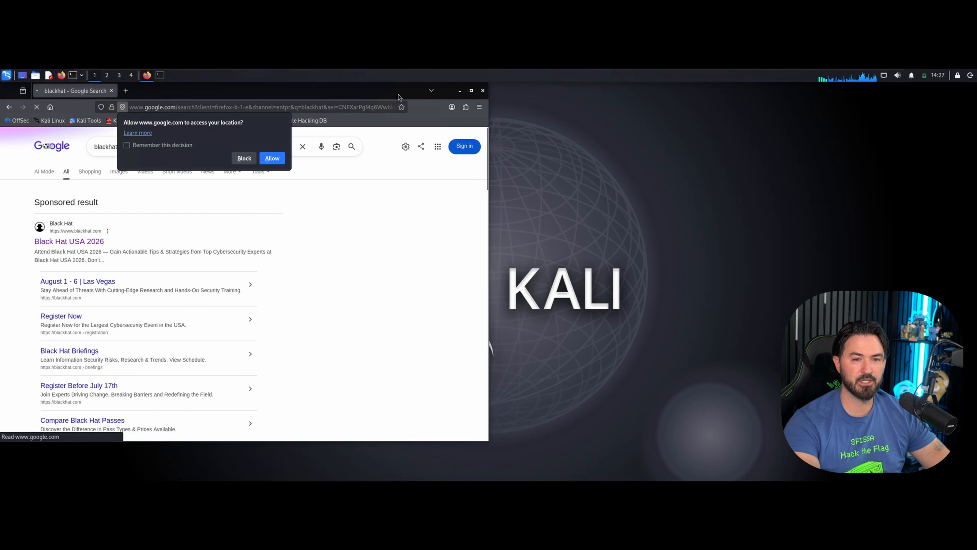
Open the Black Hat USA 2026 search result in a maximized browser window and accept the site's cookies.
click(178, 228)
drag(449, 112, 560, 152)
double_click(499, 134)
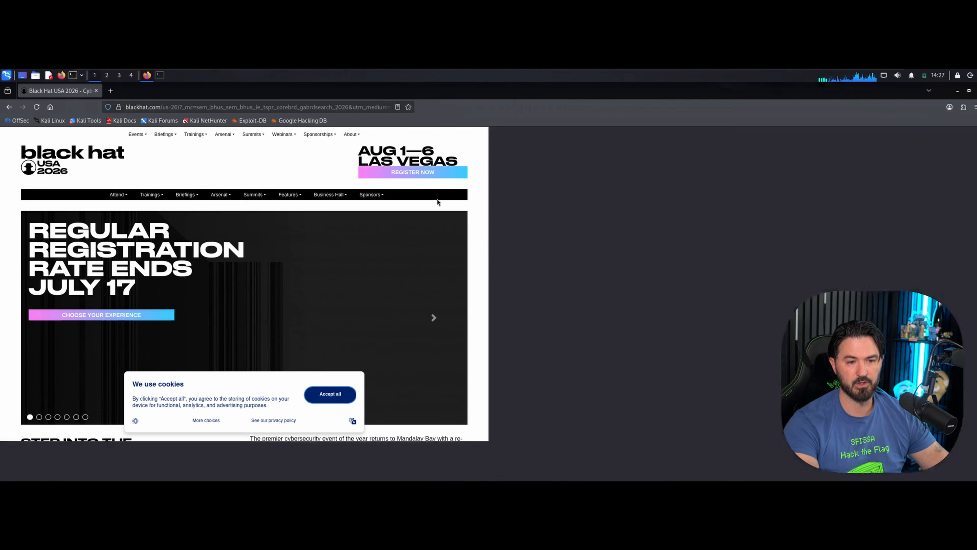
click(575, 435)
Enlarge the Black Hat USA 2026 home page to 160% zoom.
key(ctrl+plus)
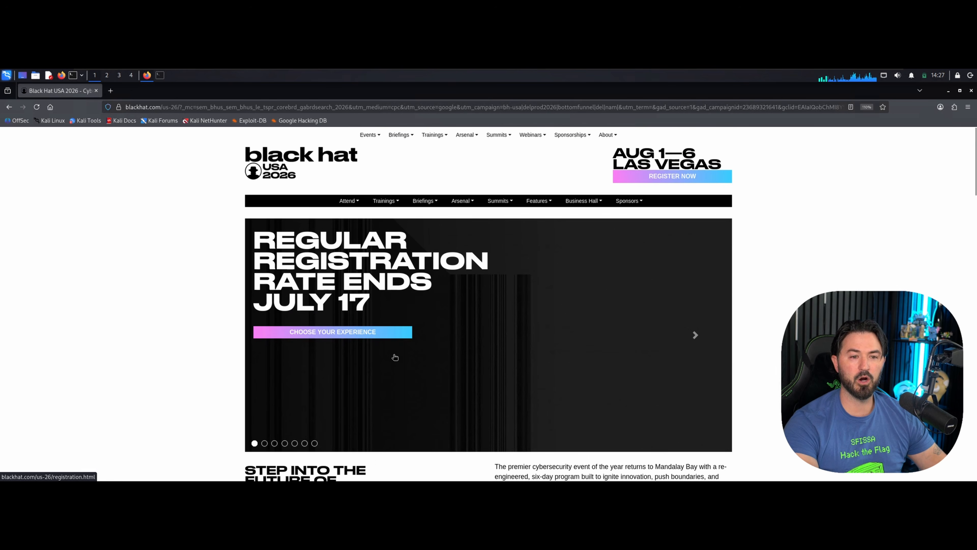
key(ctrl+plus)
key(ctrl+plus)
key(ctrl+plus)
key(ctrl+plus)
key(ctrl+plus)
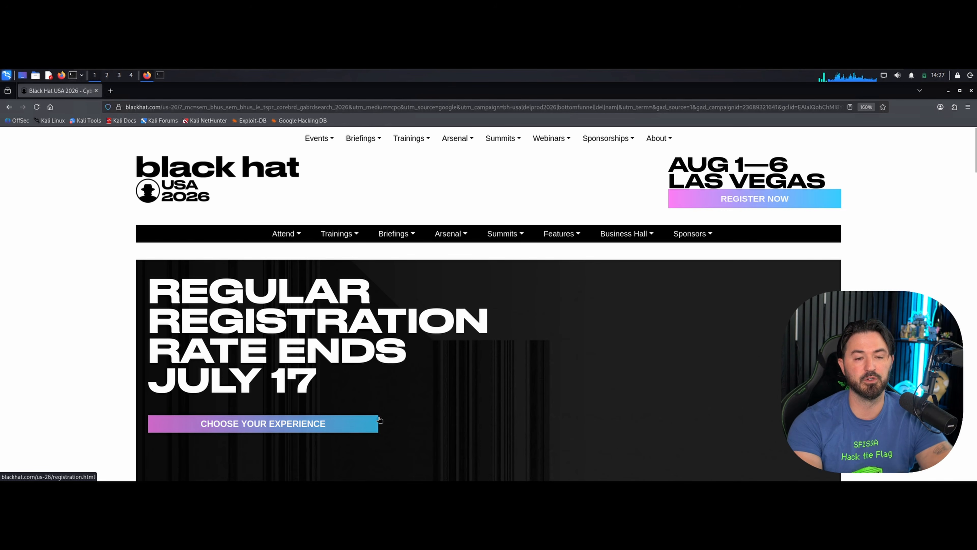
Open the Black Hat USA 2026 Briefings schedule and show the Wednesday sessions.
click(393, 235)
click(395, 250)
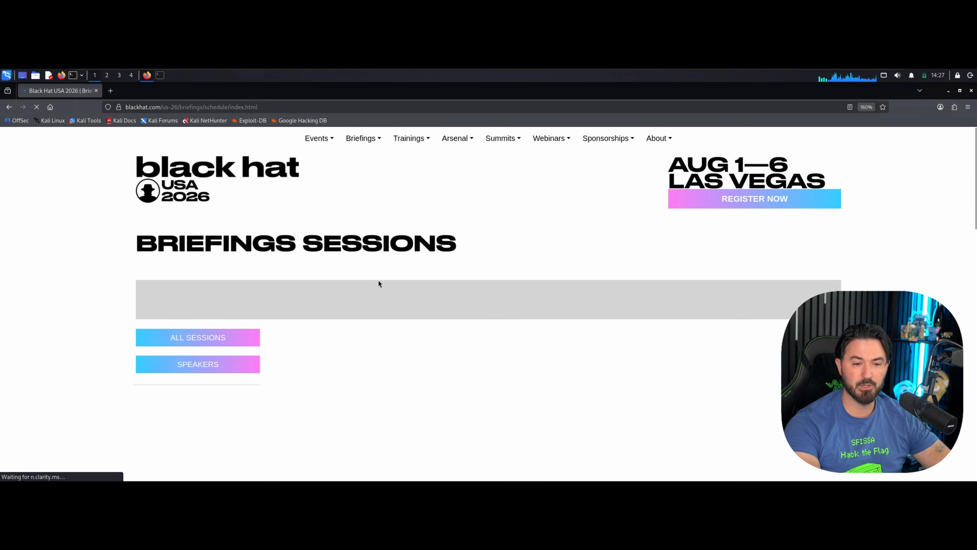
click(586, 304)
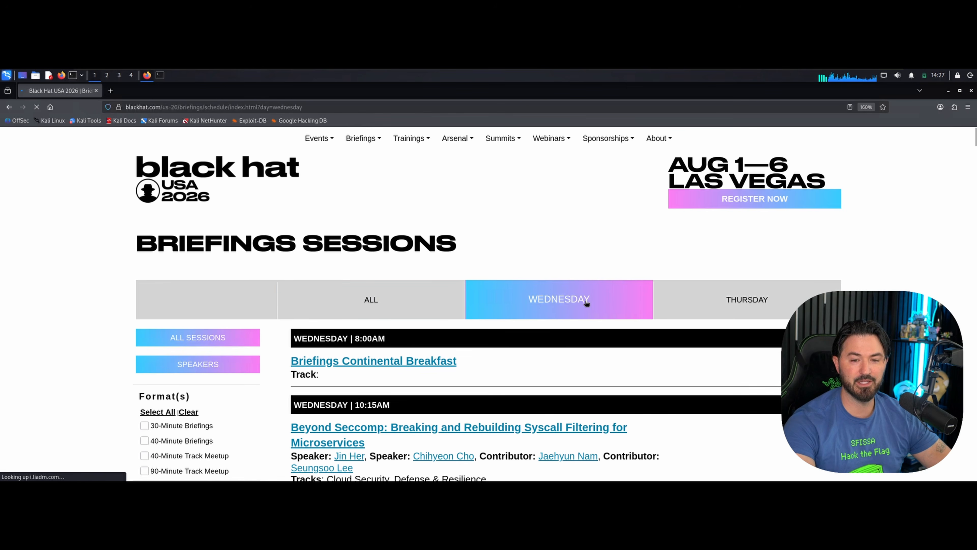
Look through the Wednesday briefings, checking the session titles, speakers, tracks, and time slots.
scroll(577, 302, down, 5)
scroll(561, 296, down, 5)
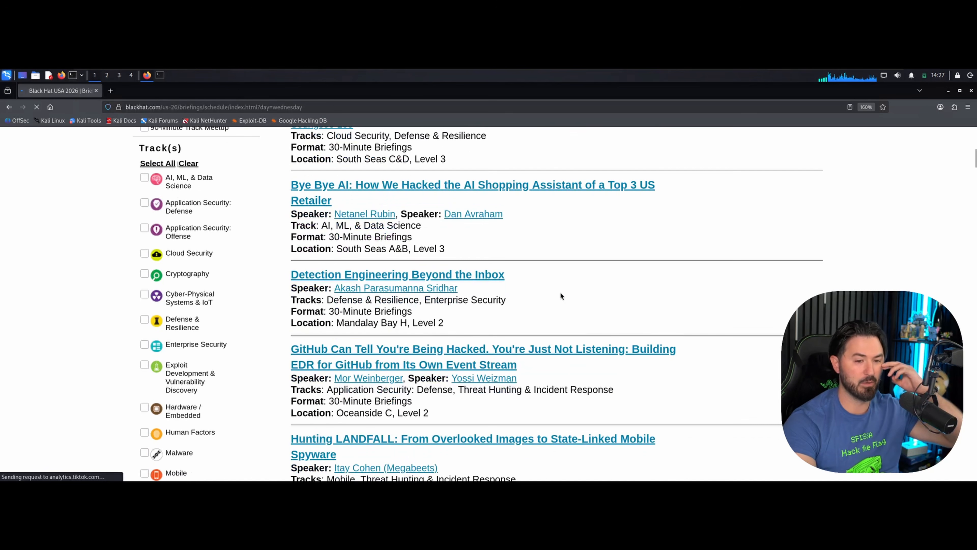
scroll(561, 295, down, 4)
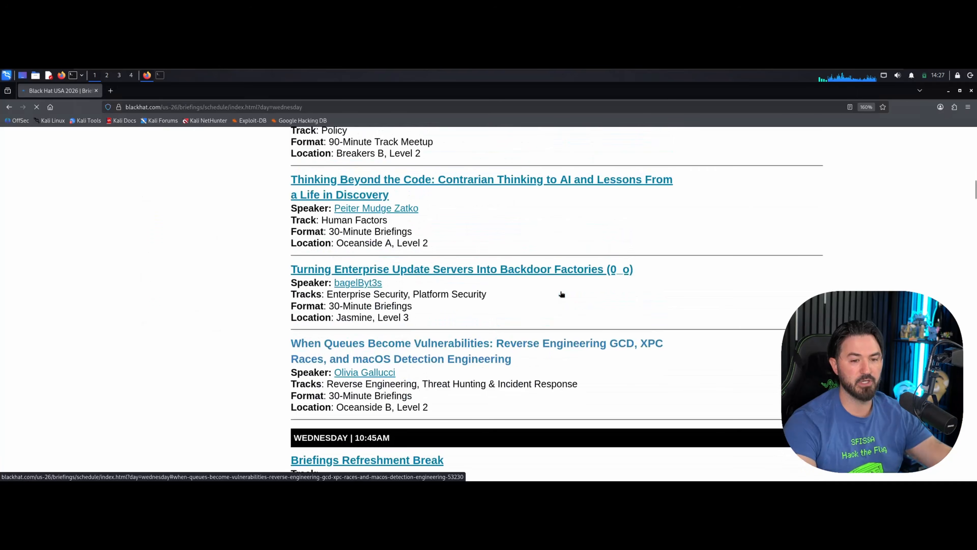
scroll(561, 293, down, 6)
scroll(588, 298, down, 4)
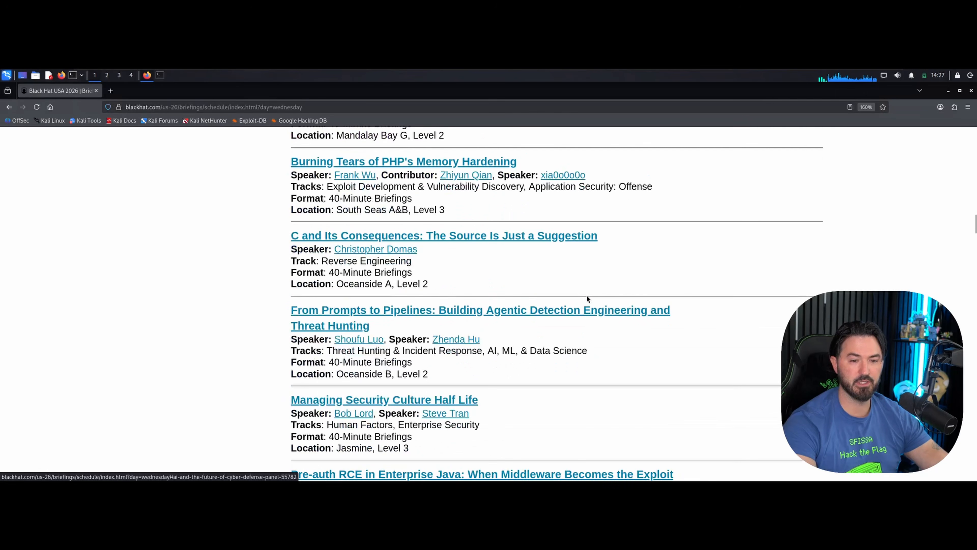
scroll(591, 304, down, 7)
scroll(591, 306, down, 4)
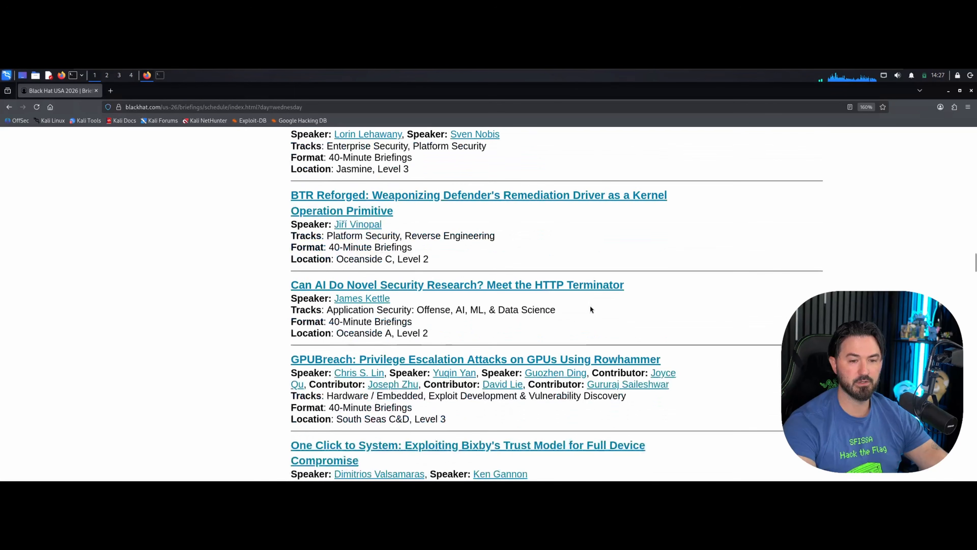
scroll(590, 306, up, 3)
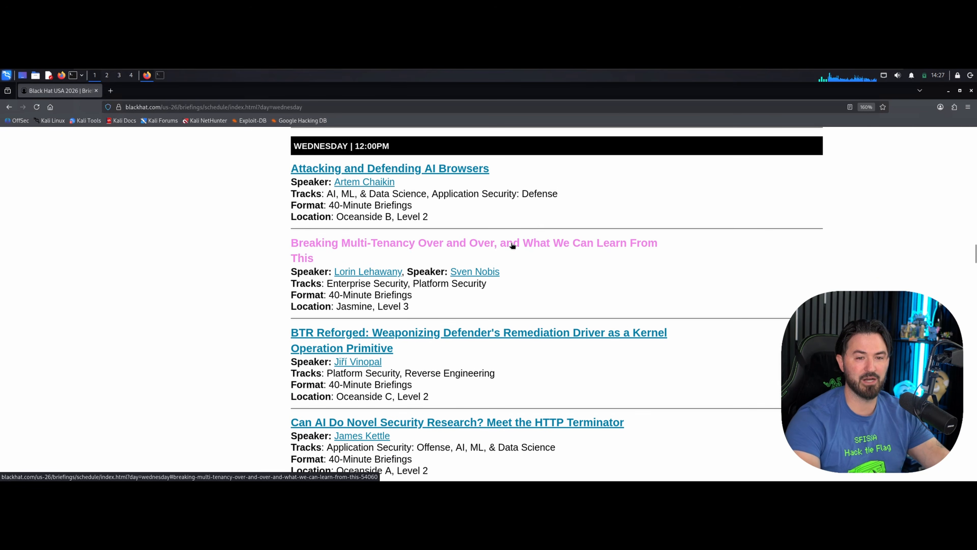
scroll(458, 293, down, 1)
scroll(458, 293, down, 12)
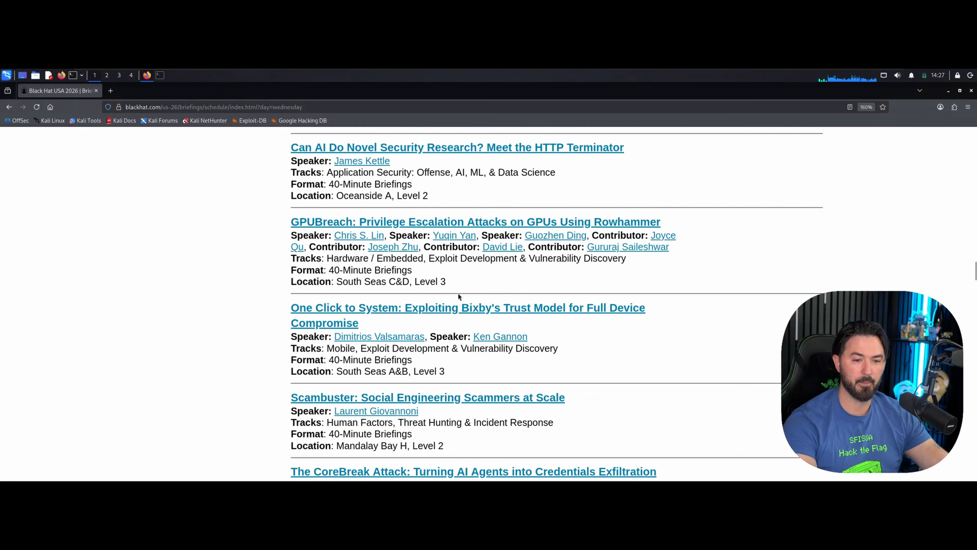
scroll(473, 293, down, 8)
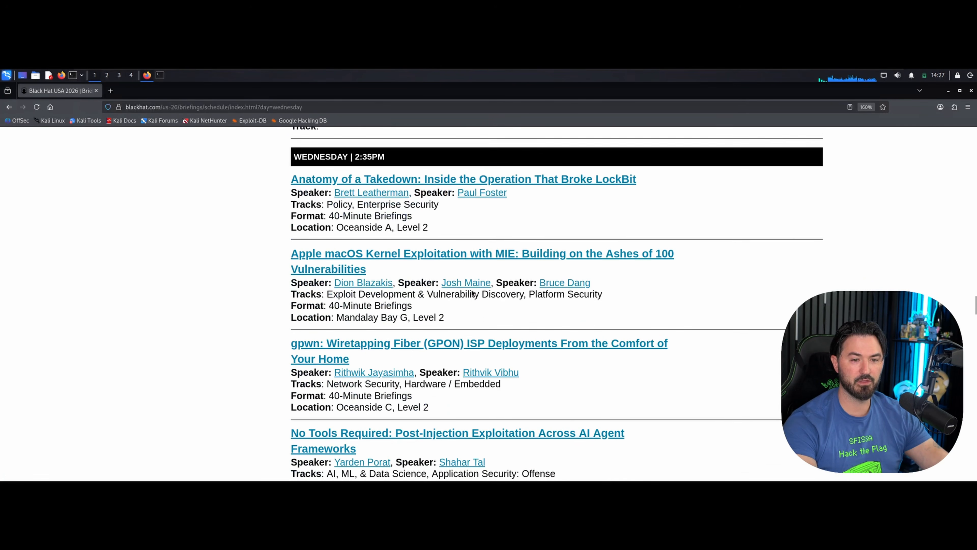
scroll(470, 290, down, 10)
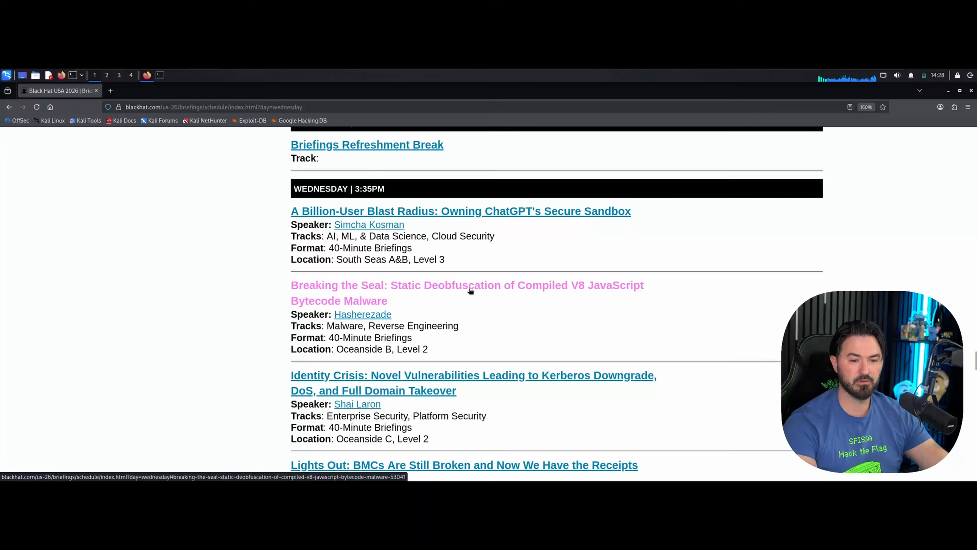
scroll(470, 289, down, 5)
Show the Thursday sessions and look through their briefing titles, tracks, and time slots.
key(Home)
click(716, 327)
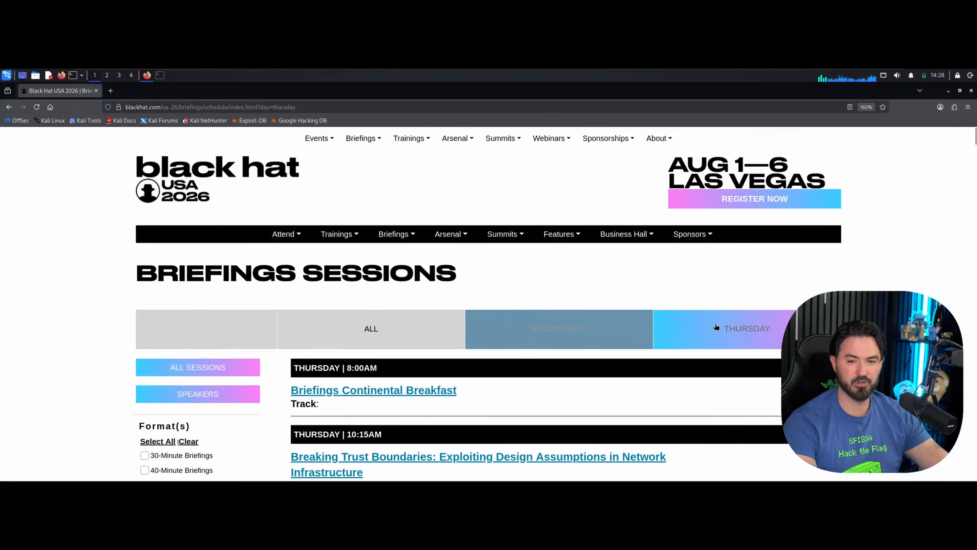
scroll(527, 330, down, 8)
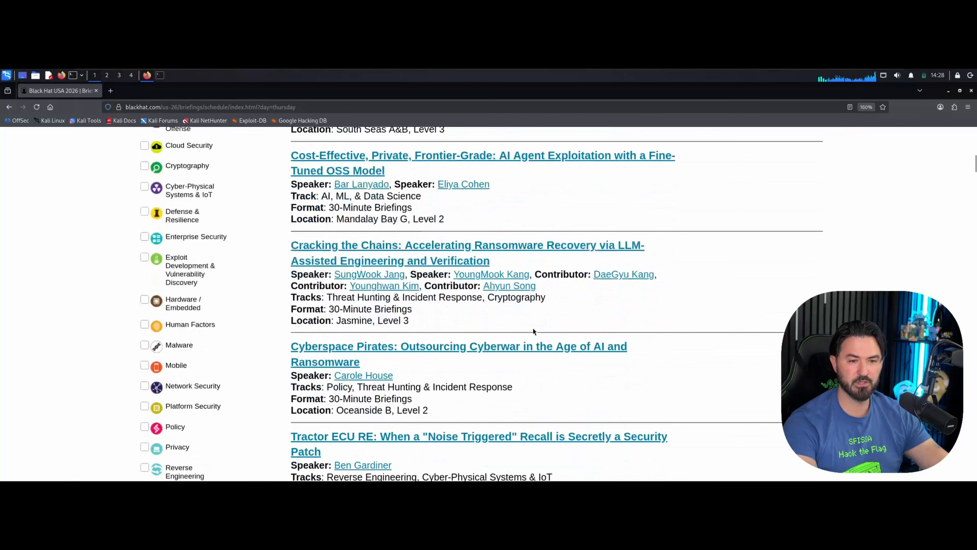
scroll(533, 331, down, 3)
scroll(534, 329, down, 4)
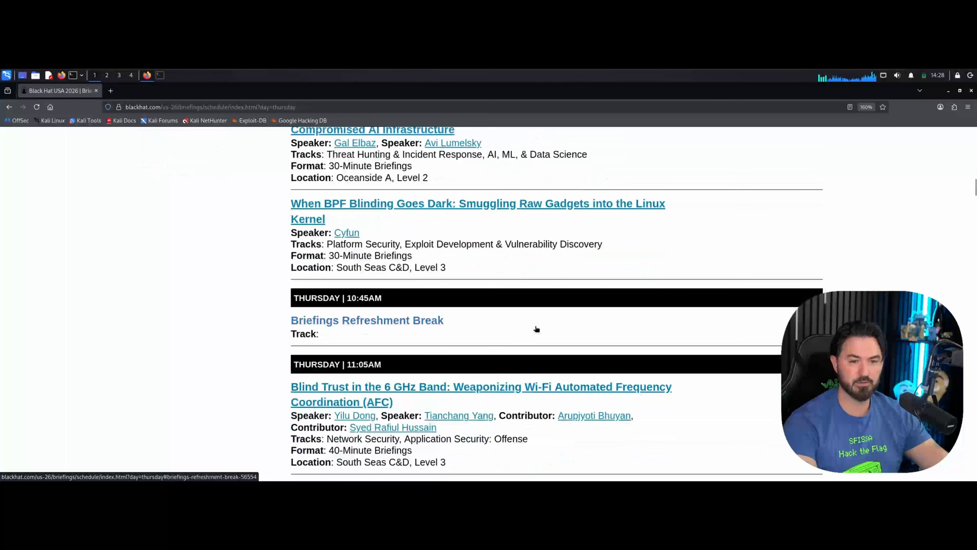
scroll(536, 328, down, 7)
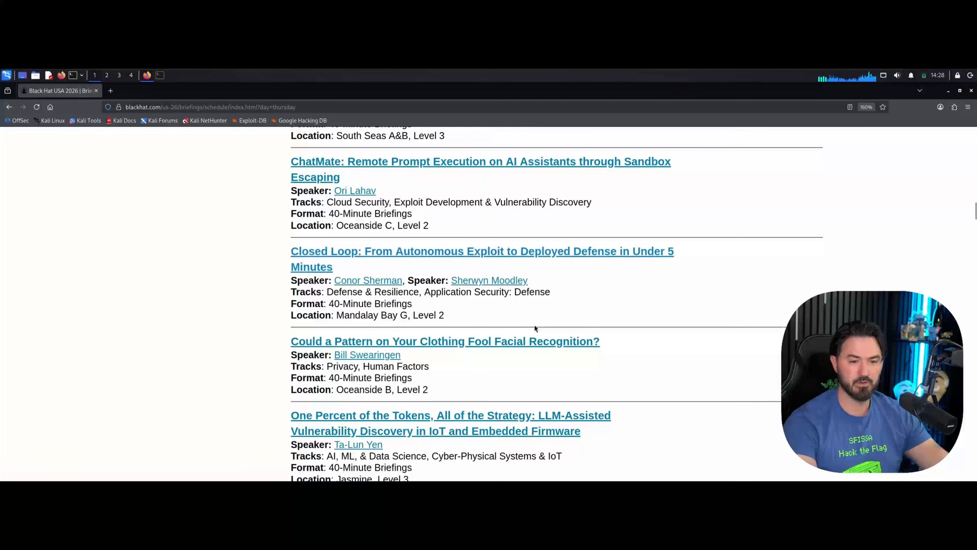
scroll(536, 328, down, 5)
scroll(540, 325, down, 5)
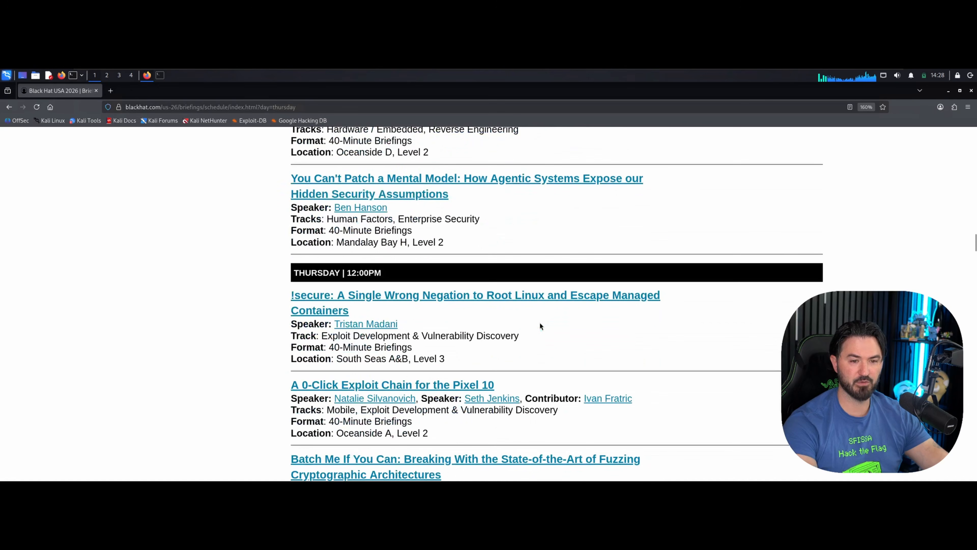
scroll(546, 326, down, 5)
scroll(546, 326, up, 2)
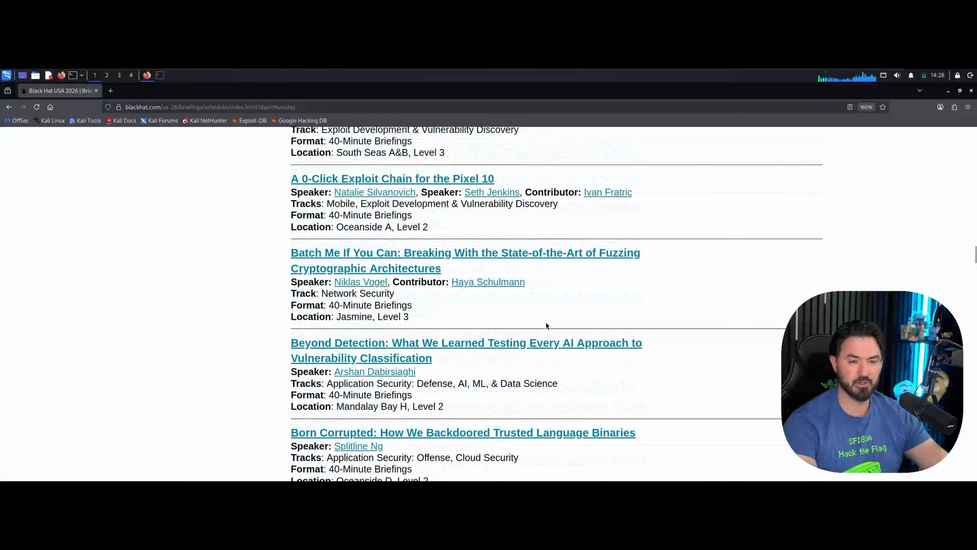
scroll(547, 325, down, 3)
scroll(548, 324, down, 4)
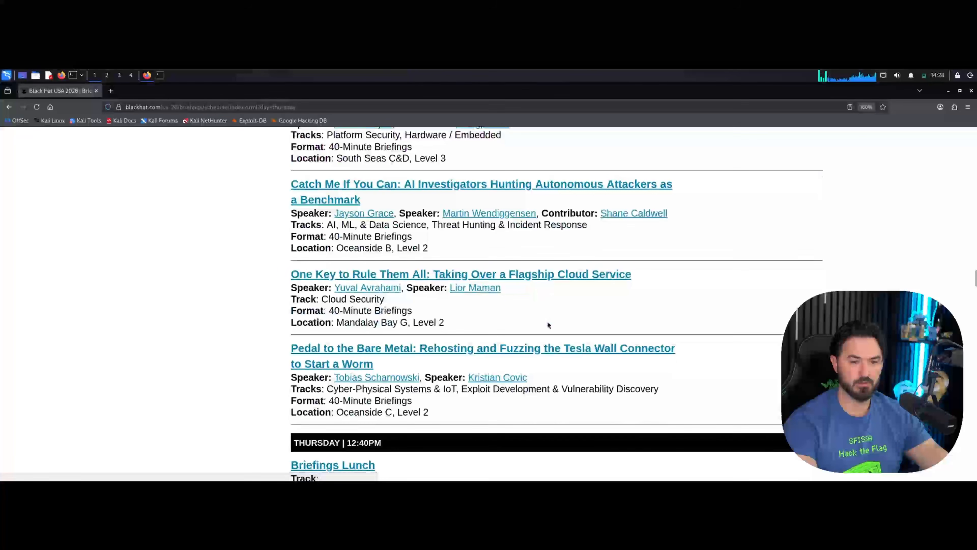
scroll(548, 325, down, 4)
scroll(548, 323, down, 4)
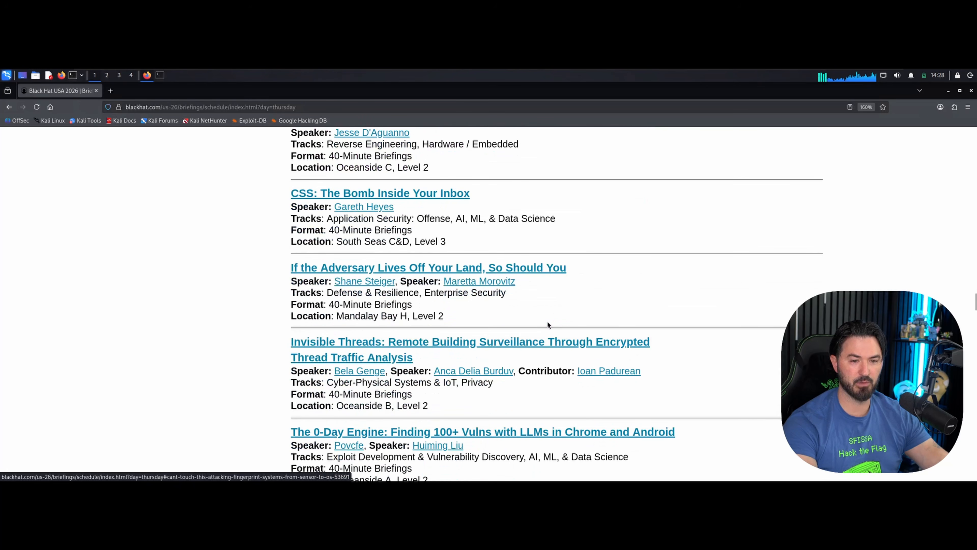
Review the format and track filters available for the Thursday briefings.
scroll(197, 283, up, 20)
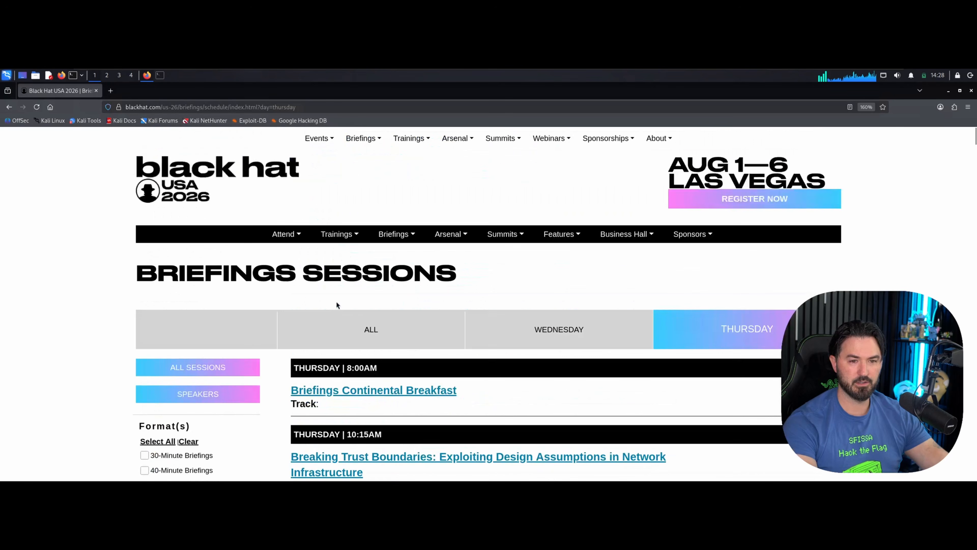
scroll(387, 308, down, 5)
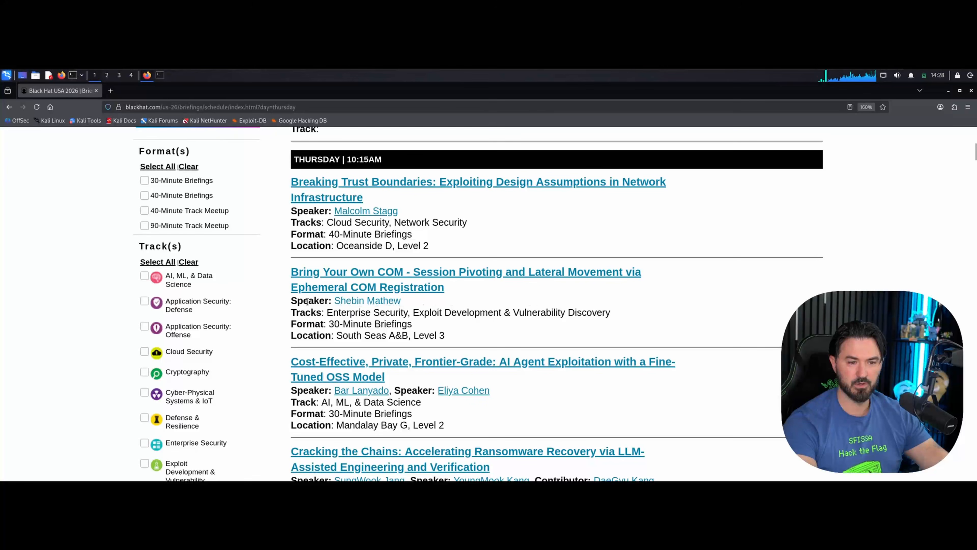
scroll(138, 352, down, 3)
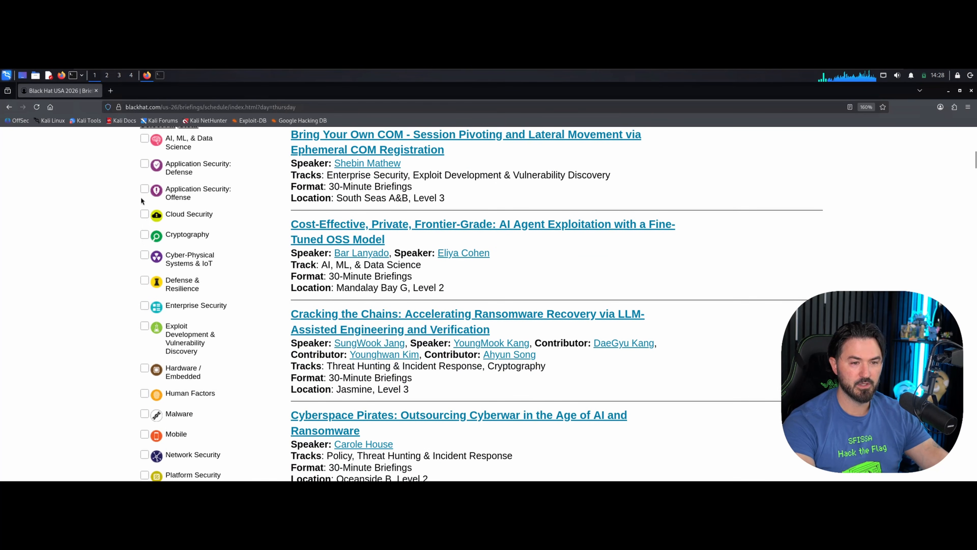
scroll(532, 341, down, 3)
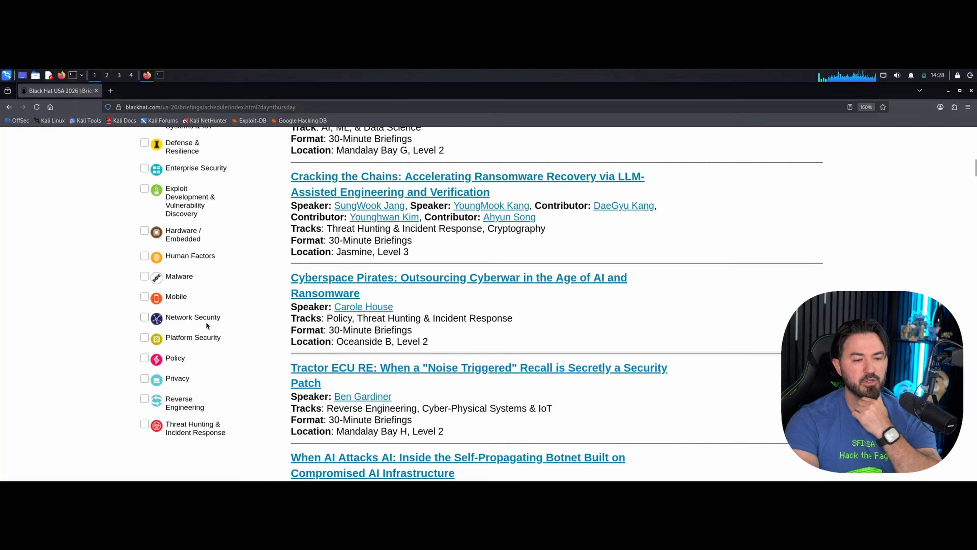
Filter the Thursday briefings to the Network Security track and look through the matching sessions.
click(144, 317)
scroll(513, 342, down, 6)
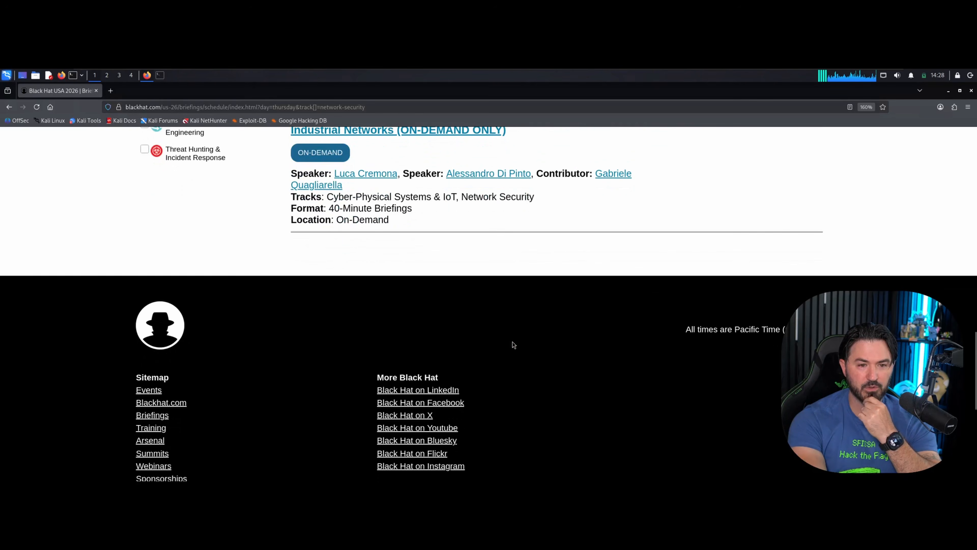
scroll(512, 343, up, 10)
scroll(514, 346, up, 5)
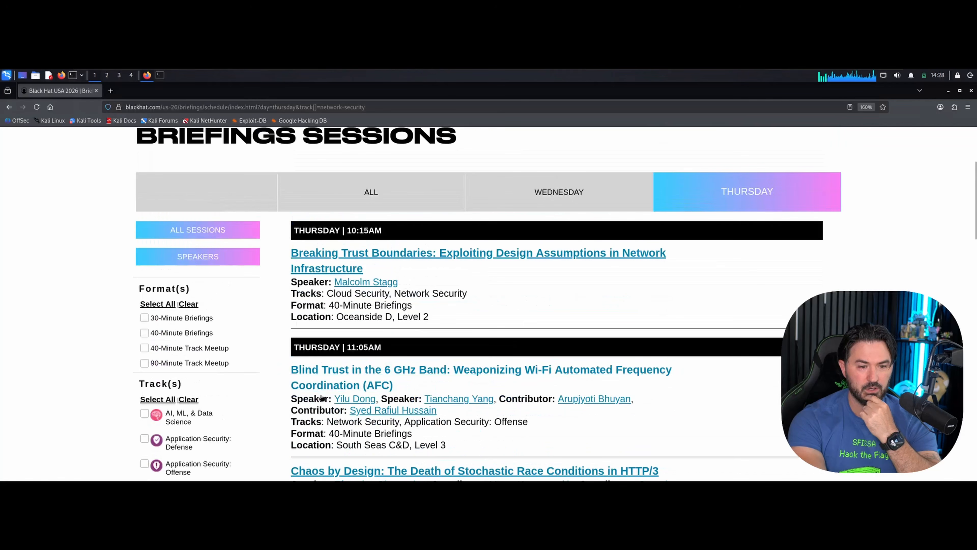
scroll(514, 346, down, 5)
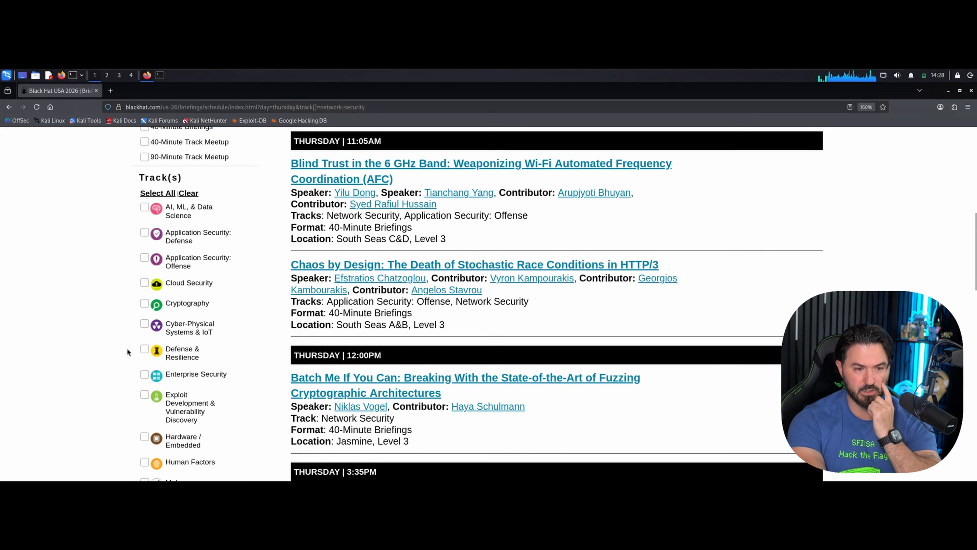
Add the Enterprise Security track to the Thursday briefings filter and look through the listed sessions.
scroll(127, 351, down, 2)
click(144, 307)
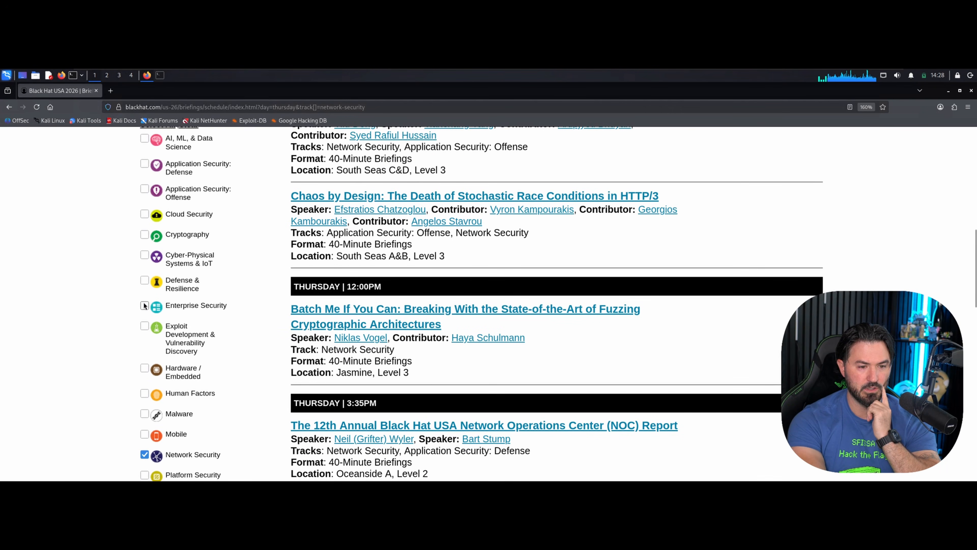
scroll(133, 362, down, 4)
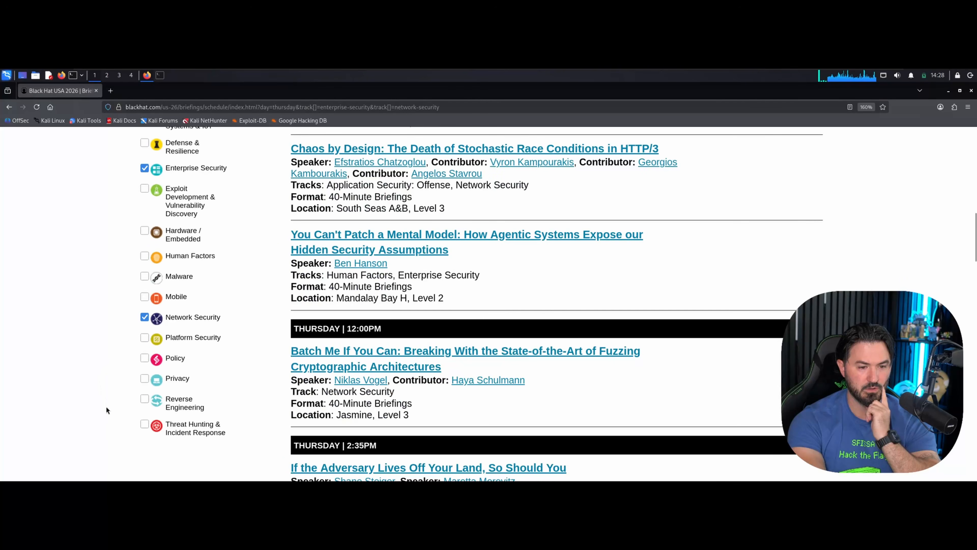
scroll(551, 409, up, 10)
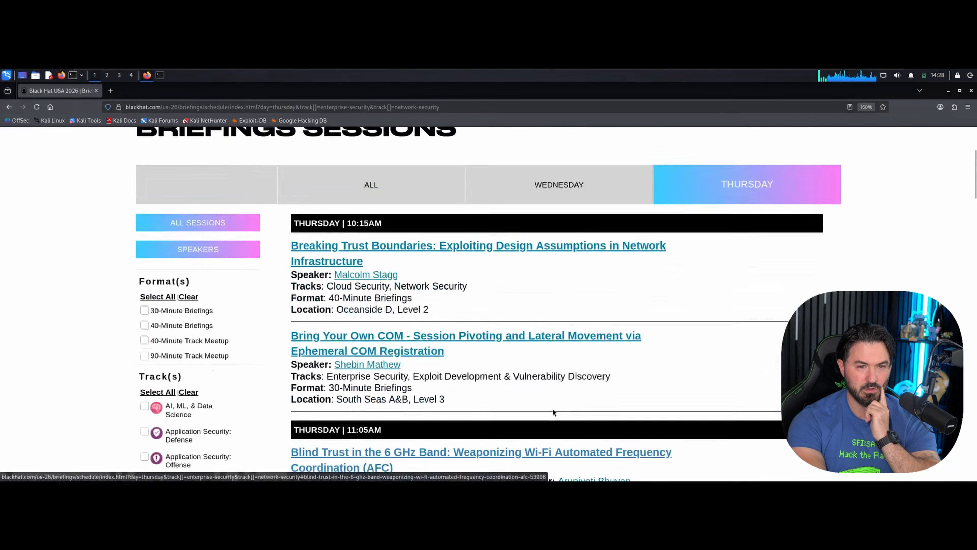
scroll(553, 410, down, 8)
scroll(553, 406, down, 11)
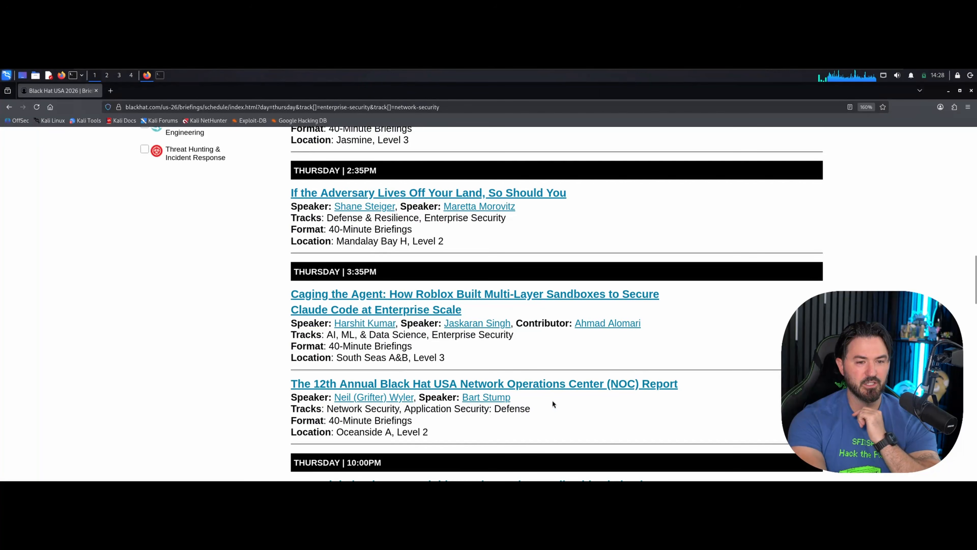
scroll(546, 398, up, 15)
Open the Black Hat USA 2026 Trainings overview and go to its Schedule and Location section.
mouse_move(401, 231)
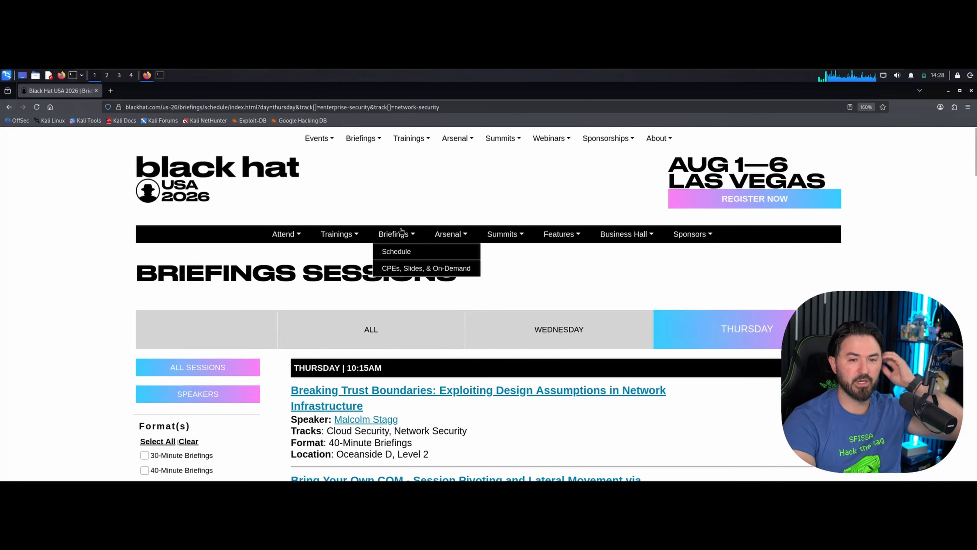
mouse_move(325, 234)
click(339, 256)
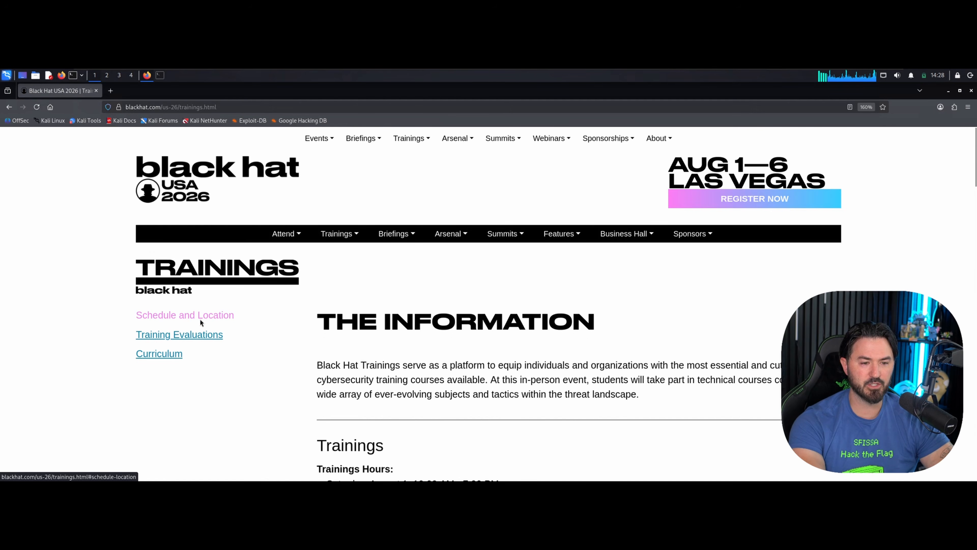
click(200, 315)
scroll(383, 324, up, 5)
Open the Training Courses list and look through the courses and the available track and skill level filters.
mouse_move(338, 235)
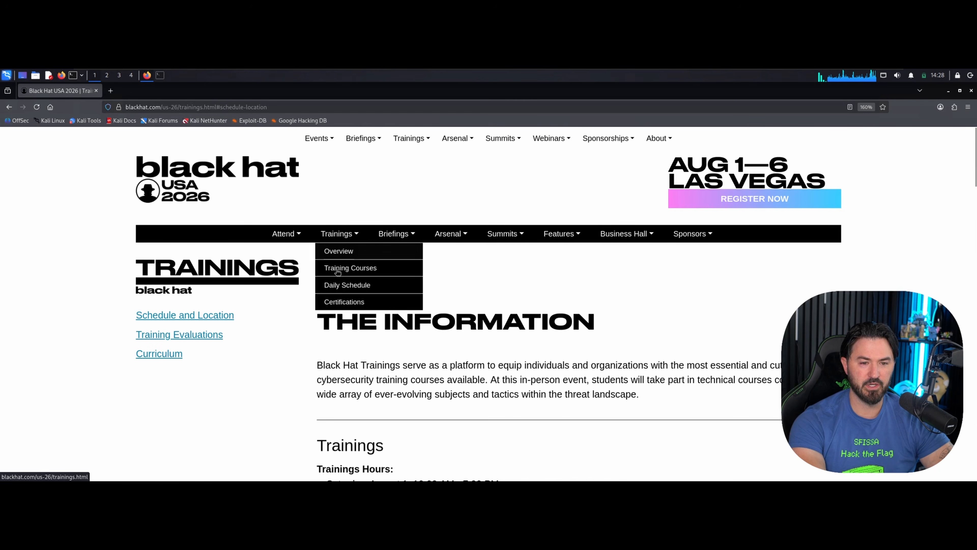
click(348, 269)
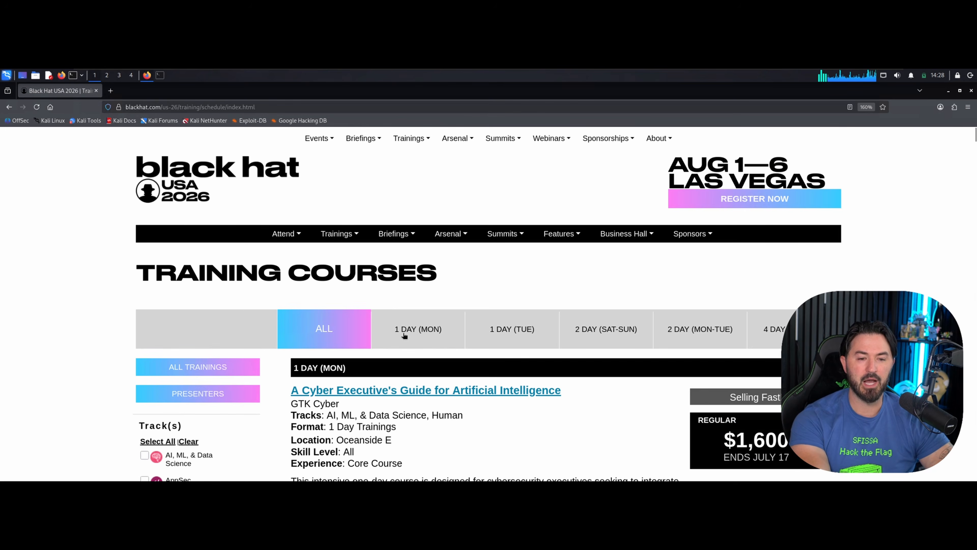
scroll(408, 336, down, 5)
scroll(445, 337, down, 3)
scroll(443, 339, up, 6)
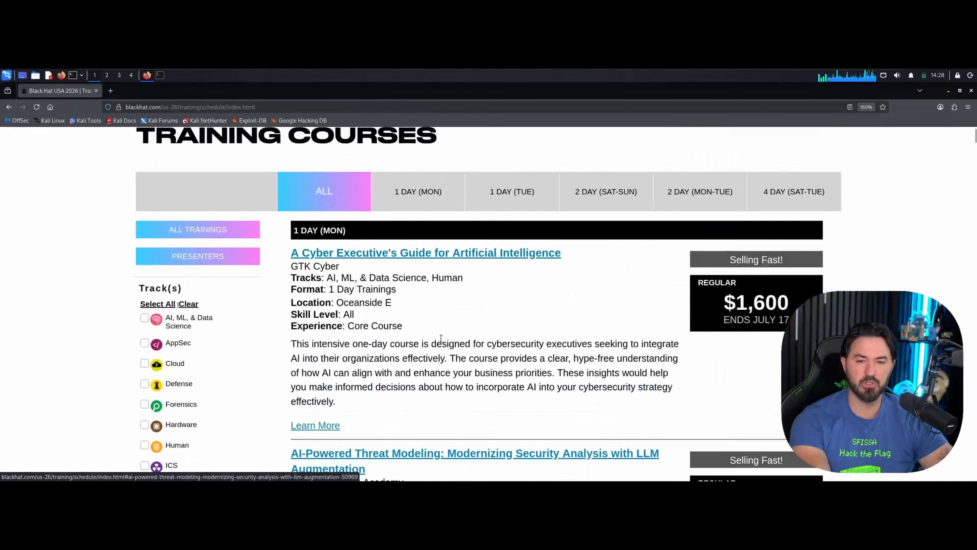
scroll(602, 319, down, 6)
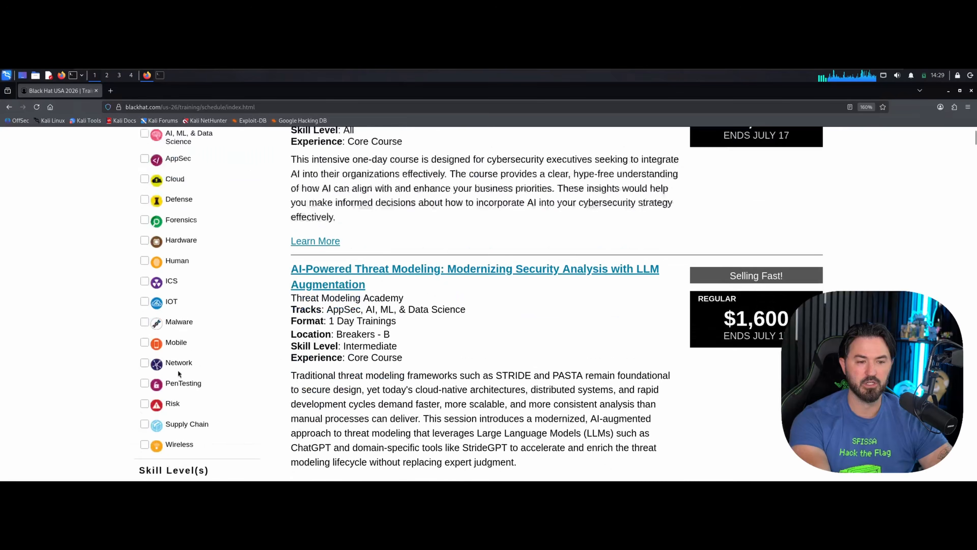
scroll(153, 410, up, 3)
scroll(135, 341, down, 5)
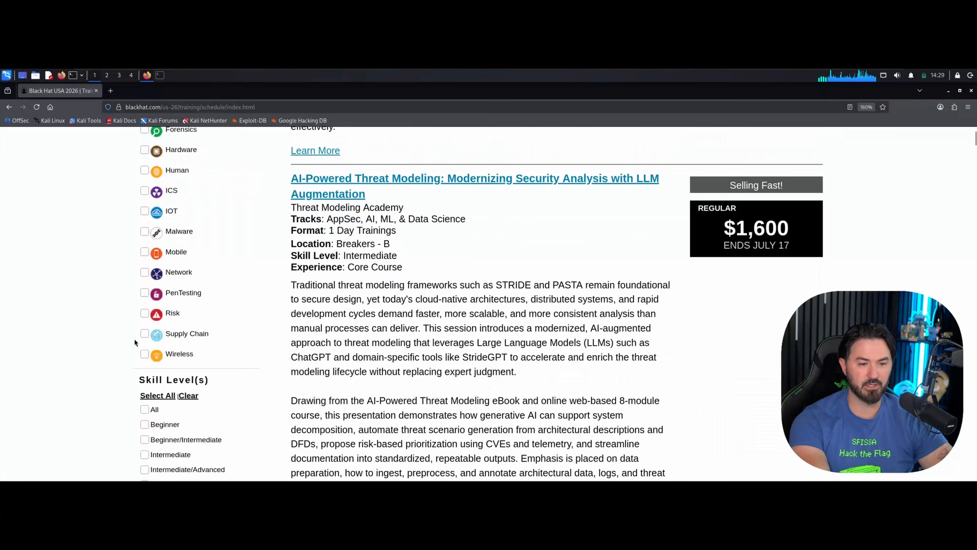
Filter the training courses to the PenTesting track and look through them to the Active Directory attacks course by Altered Security.
click(145, 294)
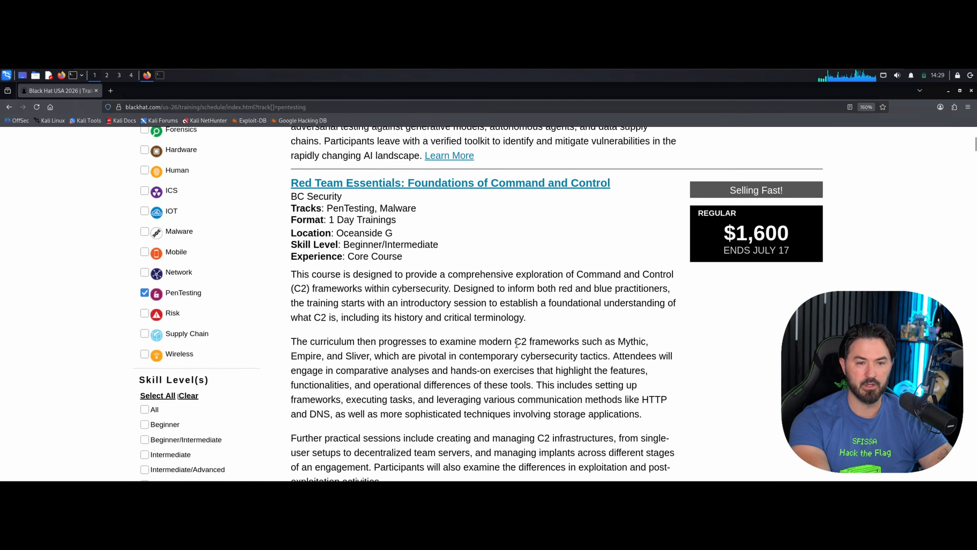
scroll(465, 324, down, 20)
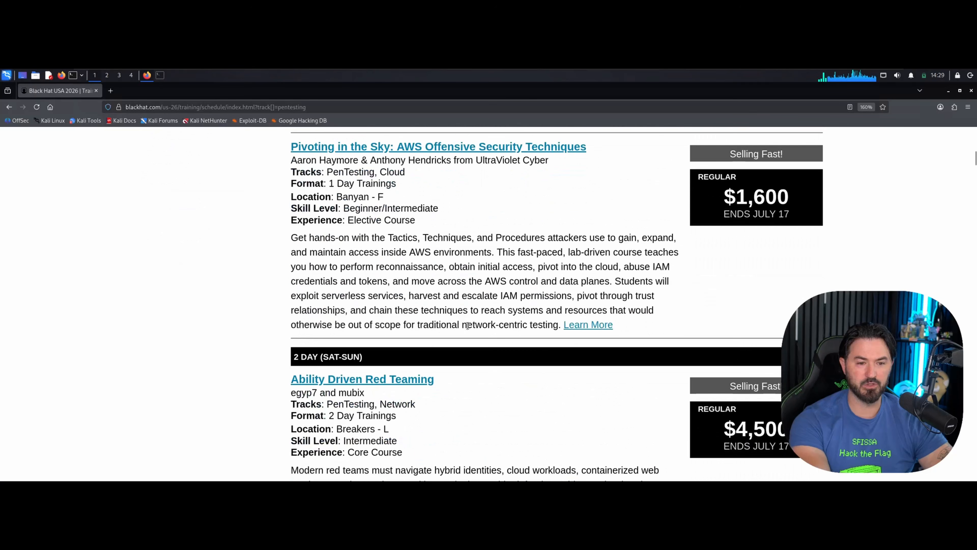
scroll(469, 330, down, 15)
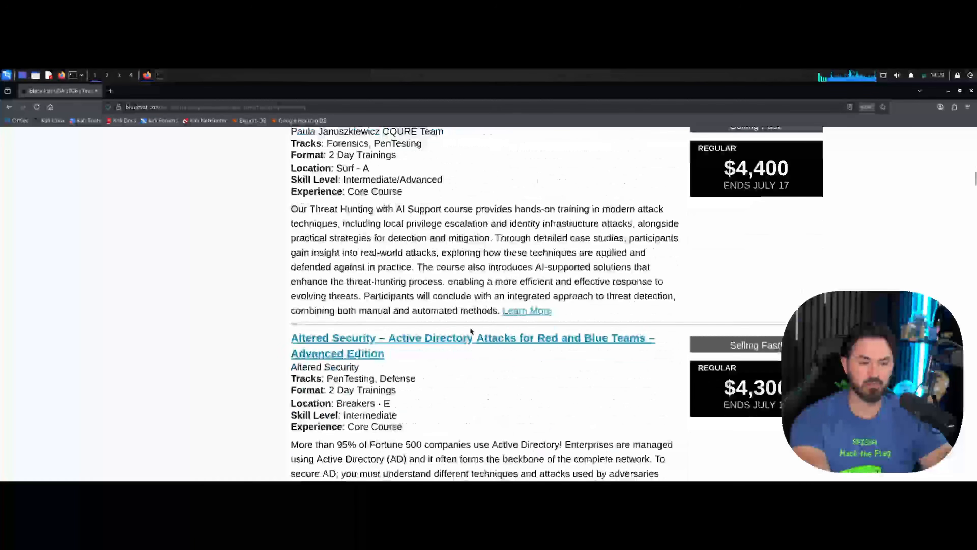
scroll(470, 330, down, 2)
scroll(484, 323, up, 3)
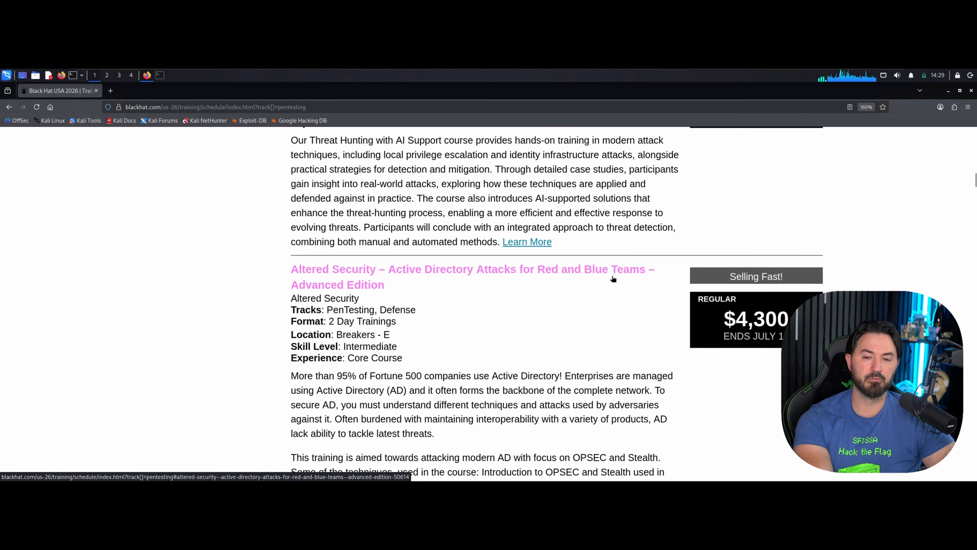
scroll(572, 316, down, 2)
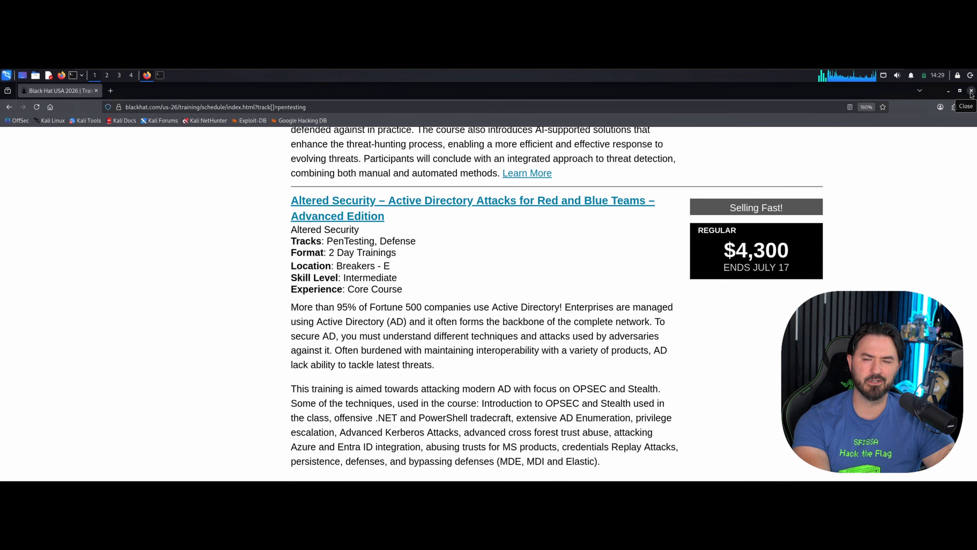
Minimize the browser, switch to the terminal running the upgrade, and clear its output.
click(949, 91)
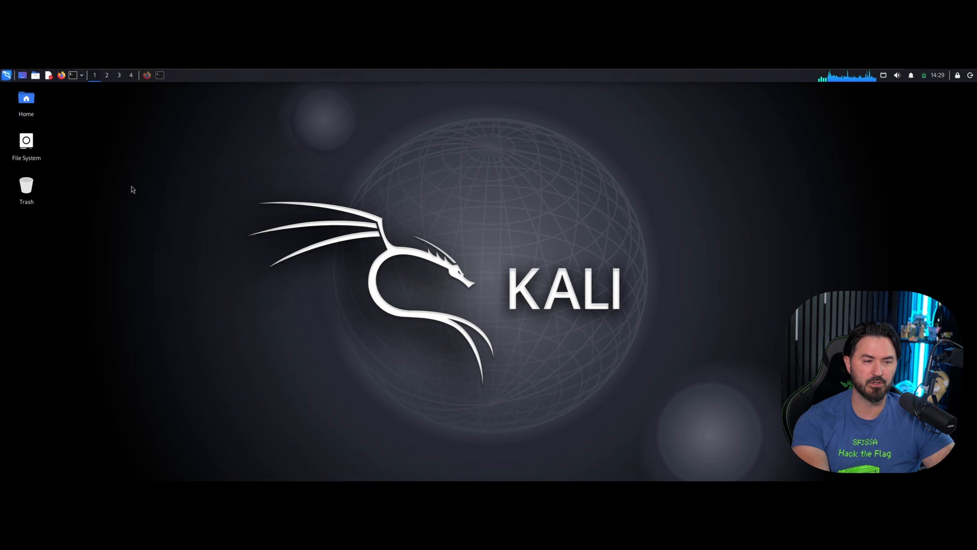
click(161, 76)
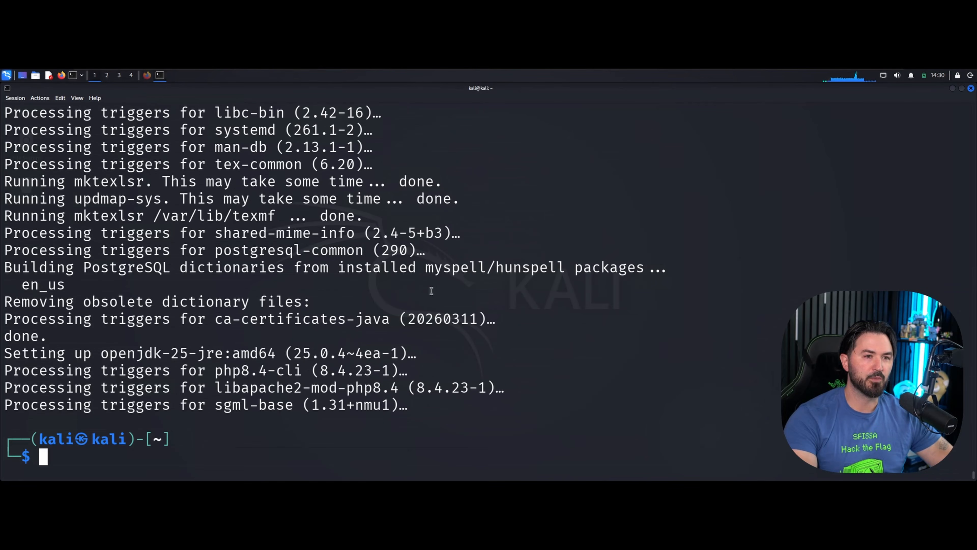
key(ctrl+l)
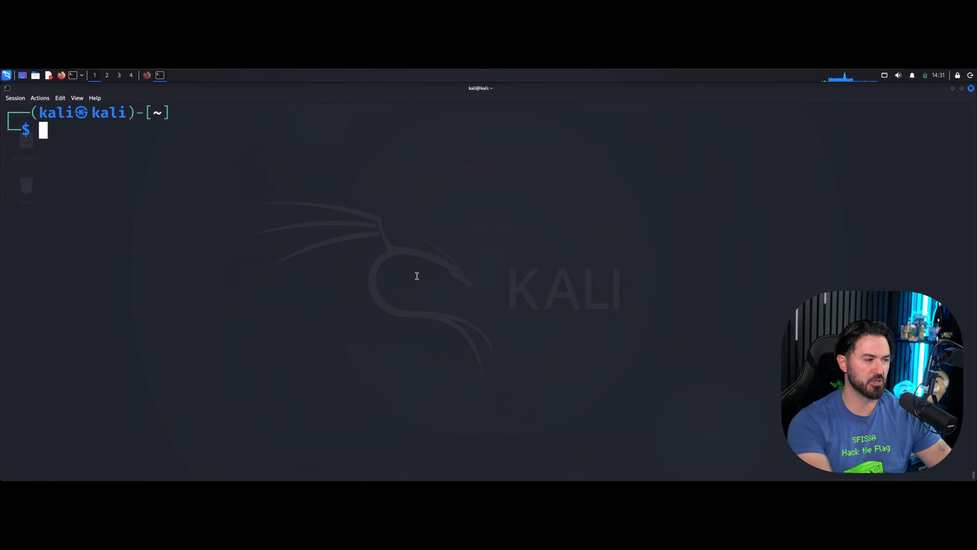
Remove the packages that are no longer needed with sudo apt autoremove -y and clear the terminal.
text(suso)
key(BackSpace)
key(BackSpace)
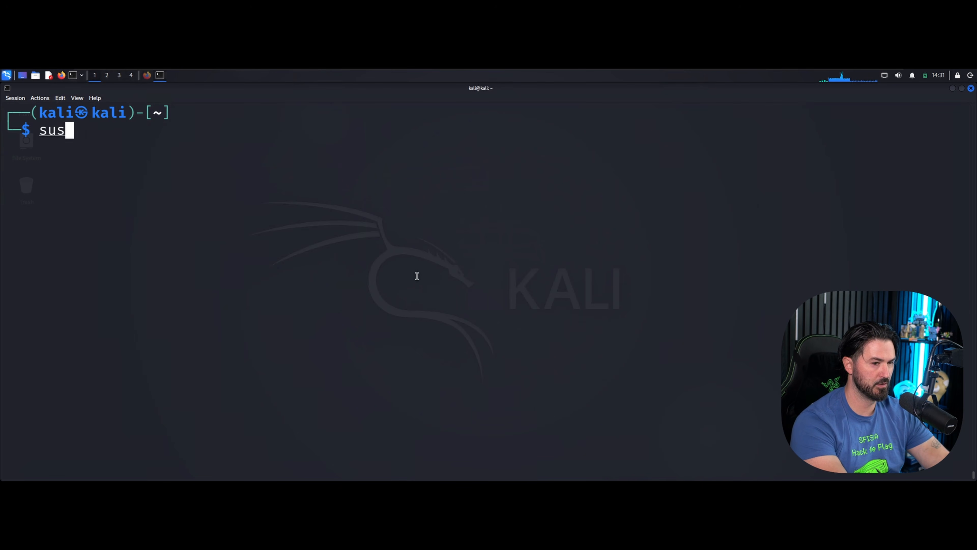
text(do aop)
key(BackSpace)
key(BackSpace)
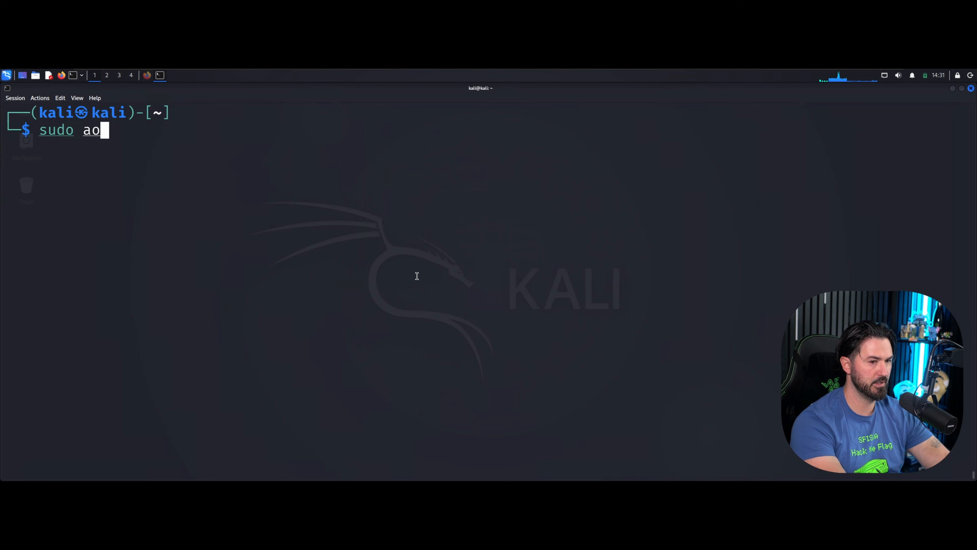
text(pt remo)
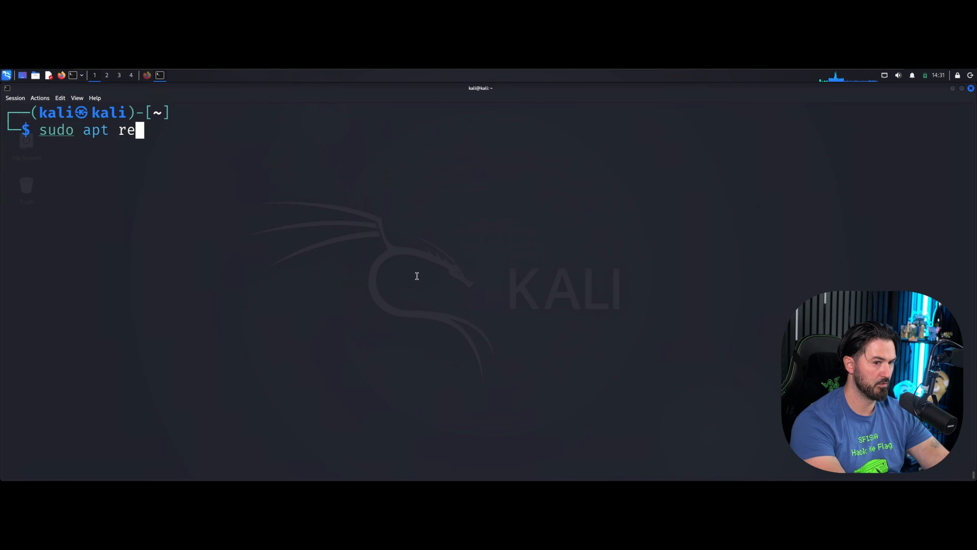
key(Tab)
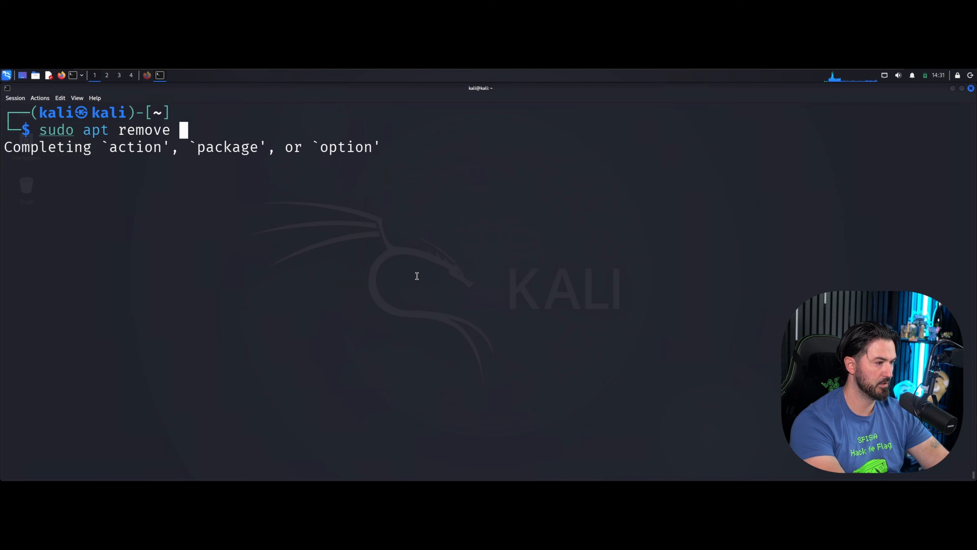
key(BackSpace)
key(BackSpace)
key(BackSpace)
key(BackSpace)
key(BackSpace)
key(BackSpace)
key(BackSpace)
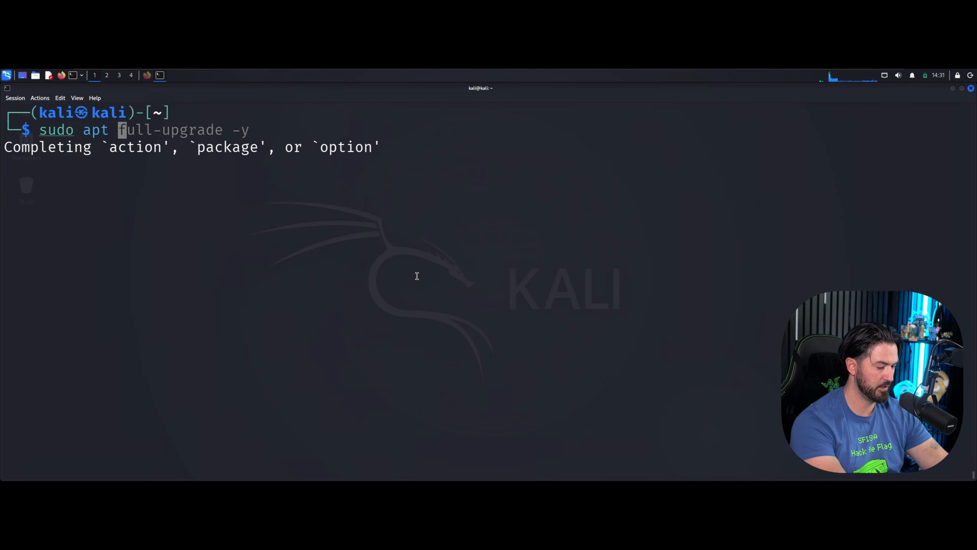
text(autore)
key(Tab)
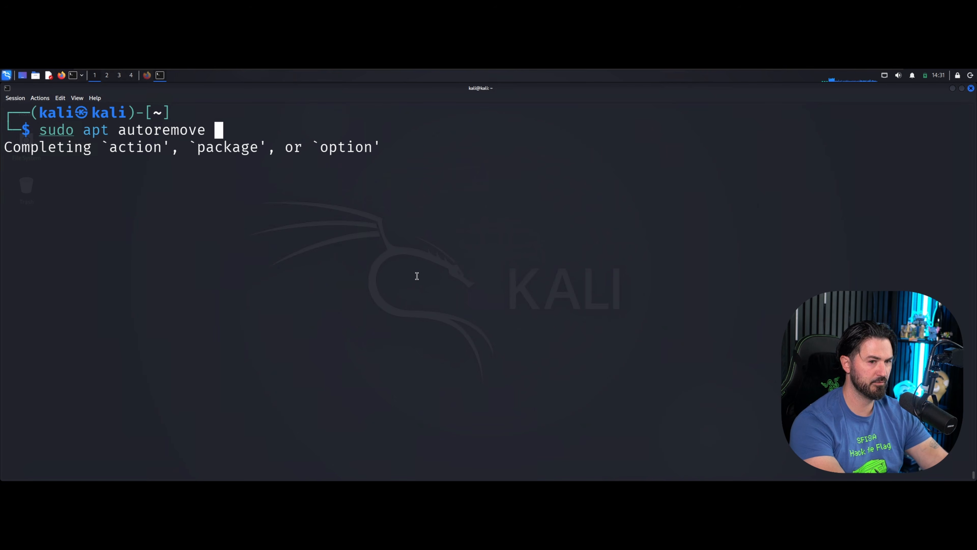
text(-y)
key(Return)
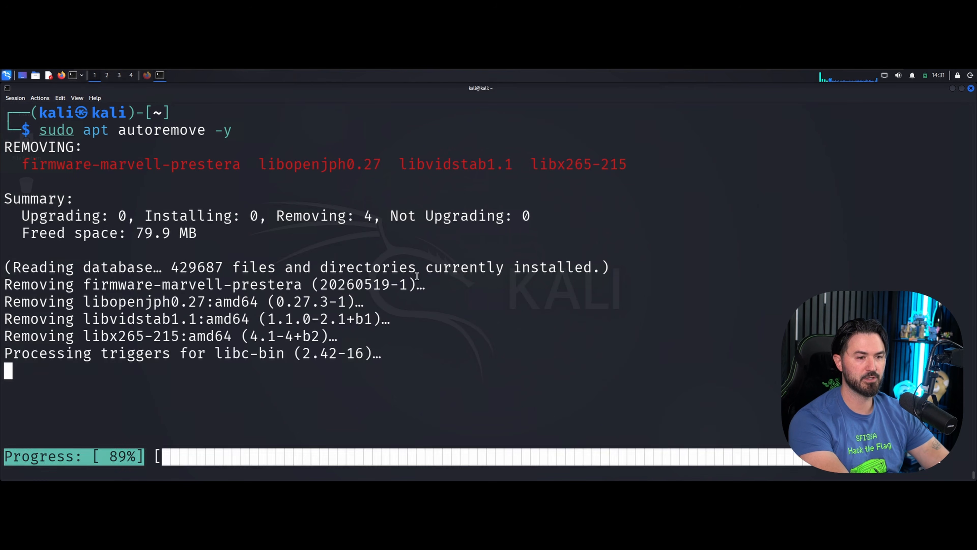
key(ctrl+l)
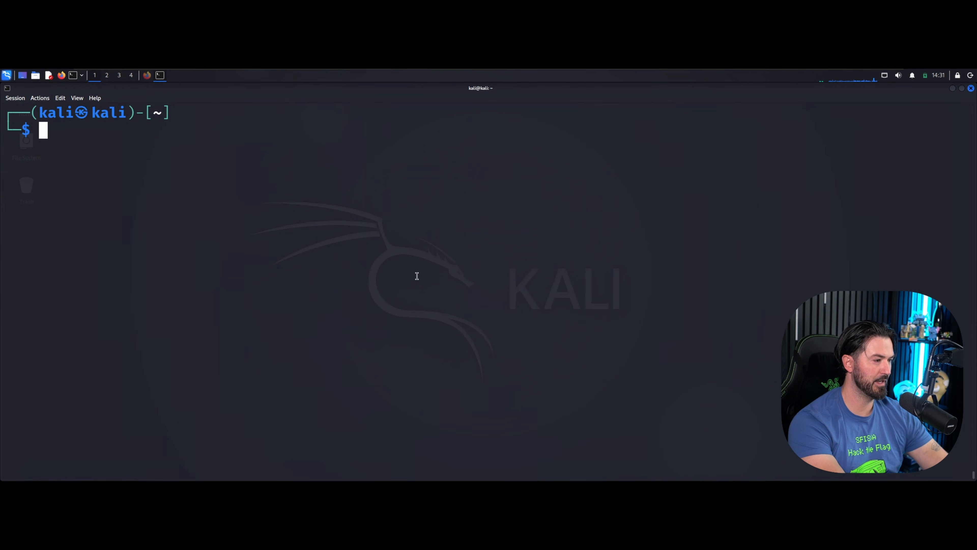
Clear the downloaded package cache with sudo apt clean.
key(Up)
key(Left)
key(Left)
key(Left)
key(Left)
key(Left)
key(Left)
key(Left)
key(Left)
key(Left)
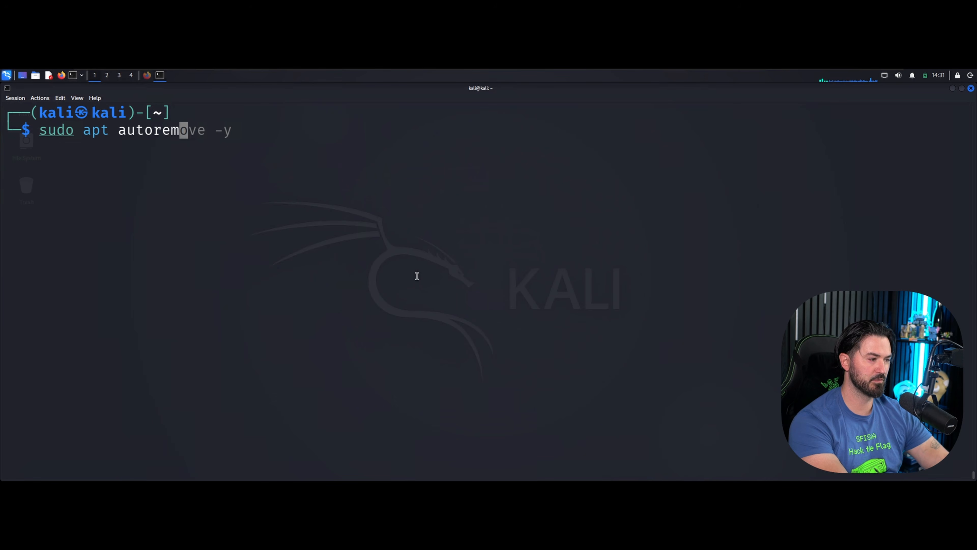
key(Left)
key(Left)
key(Left)
key(Left)
key(ctrl+k)
text(cl)
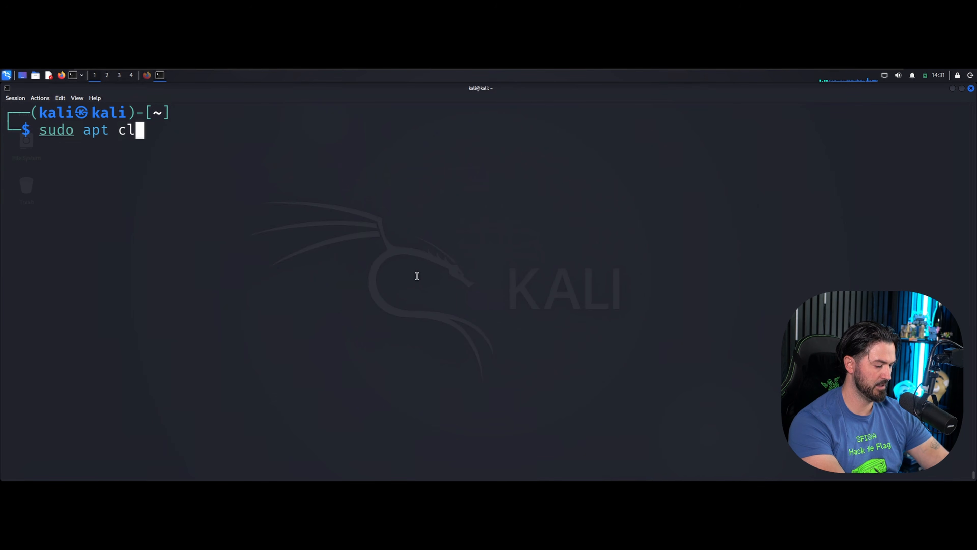
text(ean)
key(Return)
Clear the terminal and restart the virtual machine with the reboot command.
key(ctrl+l)
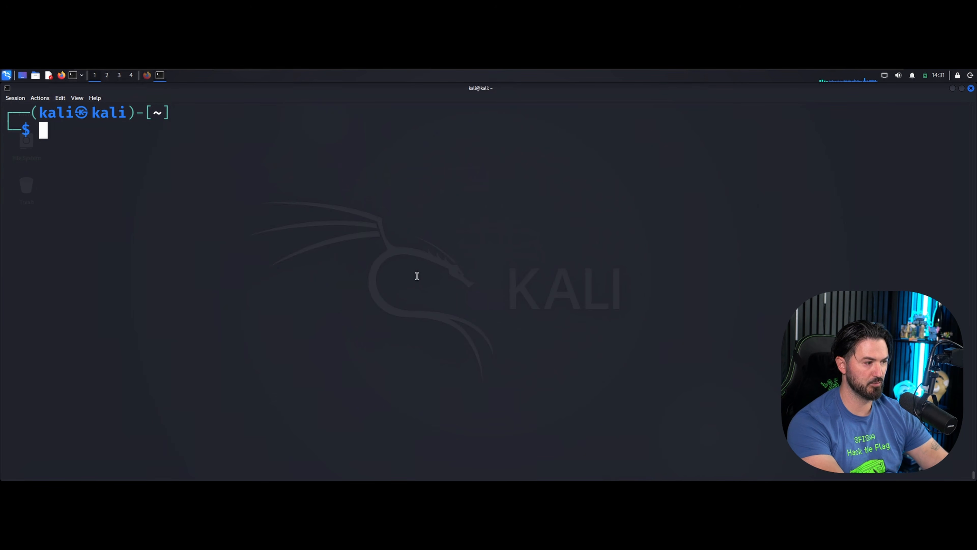
text(reboot)
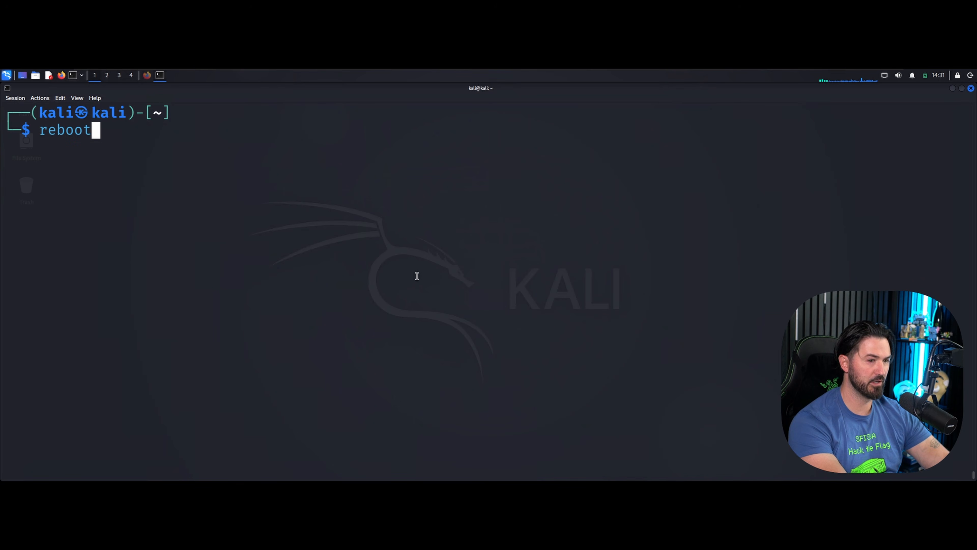
key(Return)
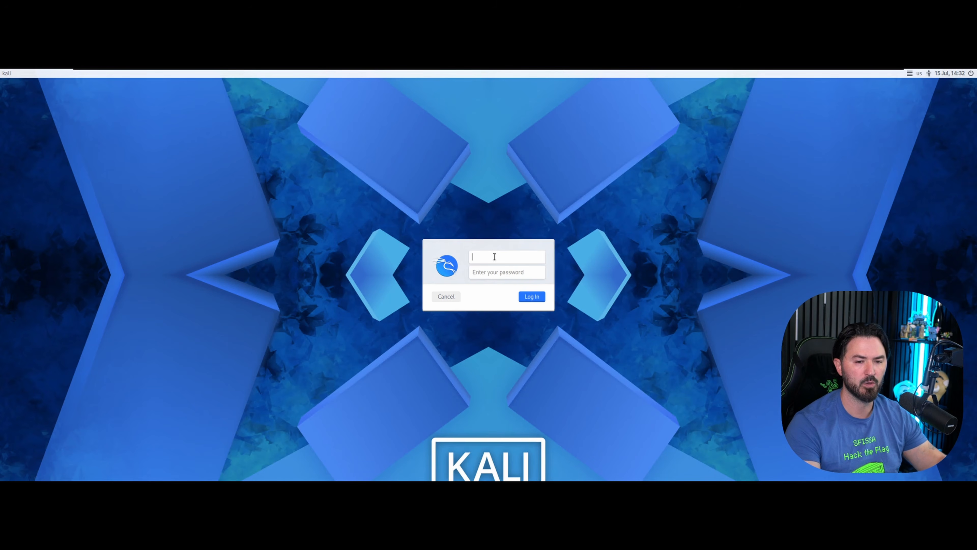
Log in to the Kali desktop with the account's username and password.
text(kali)
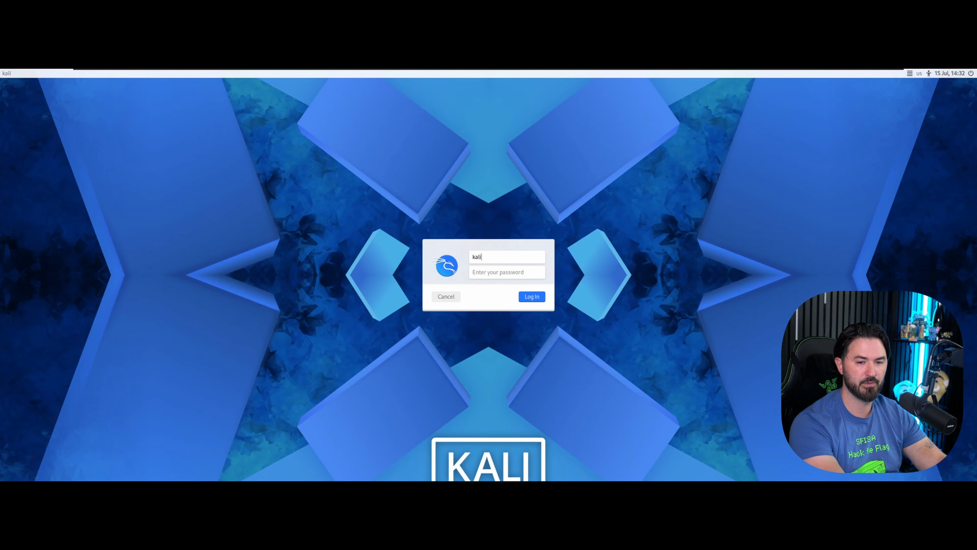
key(Tab)
text(kal)
key(Return)
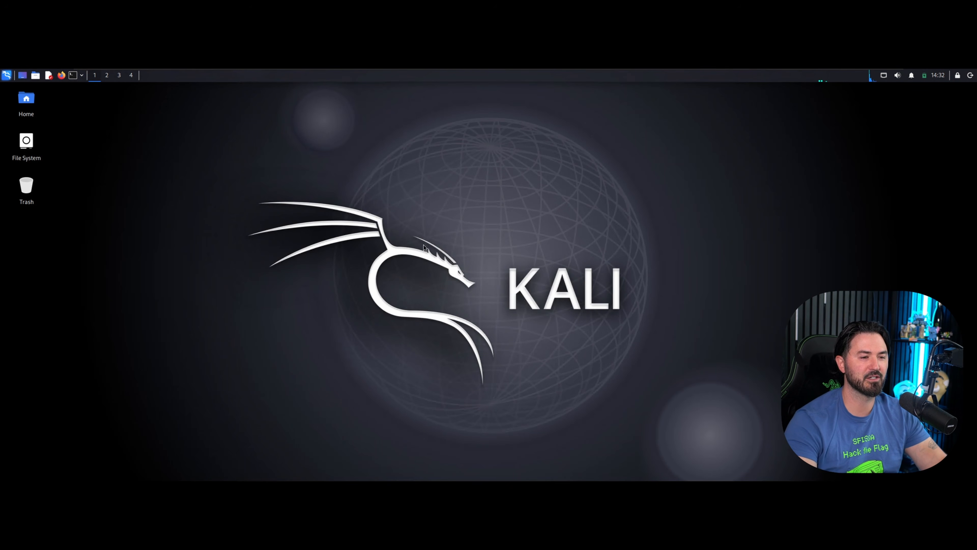
Open a terminal, maximize its window and enlarge the text.
click(73, 76)
double_click(208, 114)
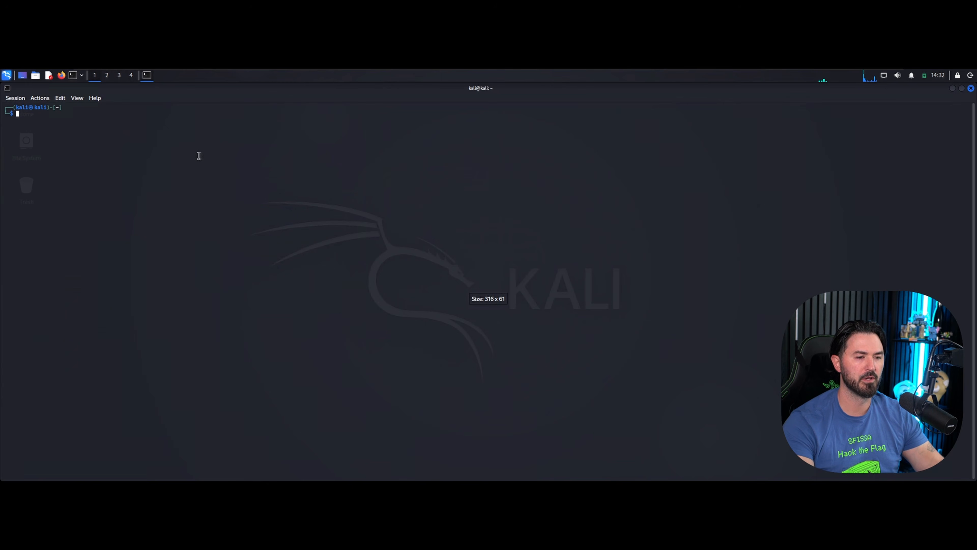
key(ctrl+plus)
key(ctrl+plus)
key(ctrl+plus)
key(ctrl+plus)
key(ctrl+plus)
key(ctrl+plus)
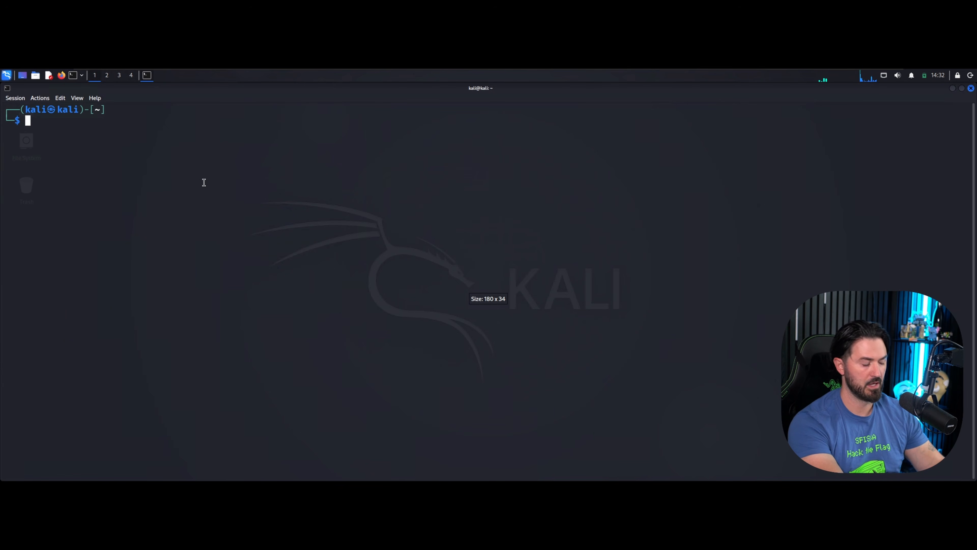
Switch to a root shell with sudo su and the account password, enlarge the text further and clear the terminal.
text(sudo su)
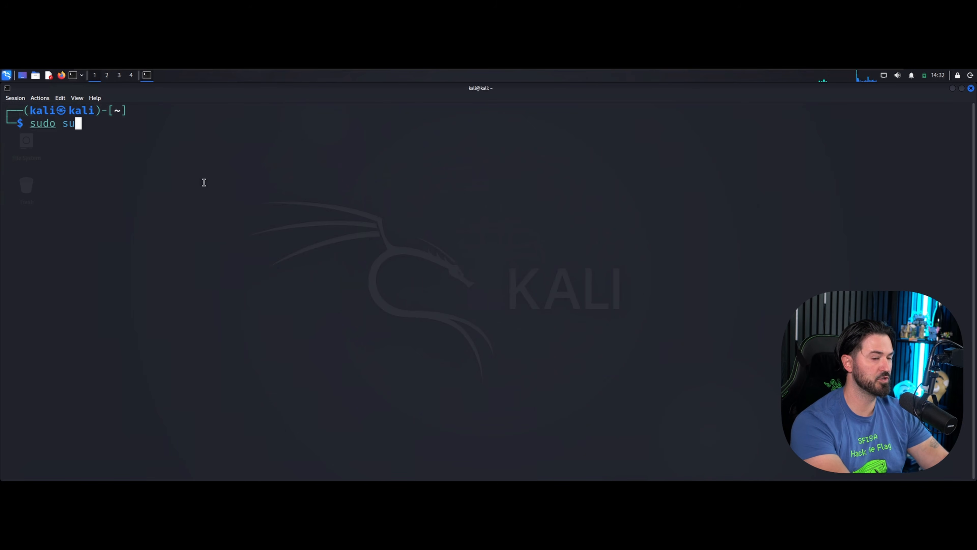
key(Return)
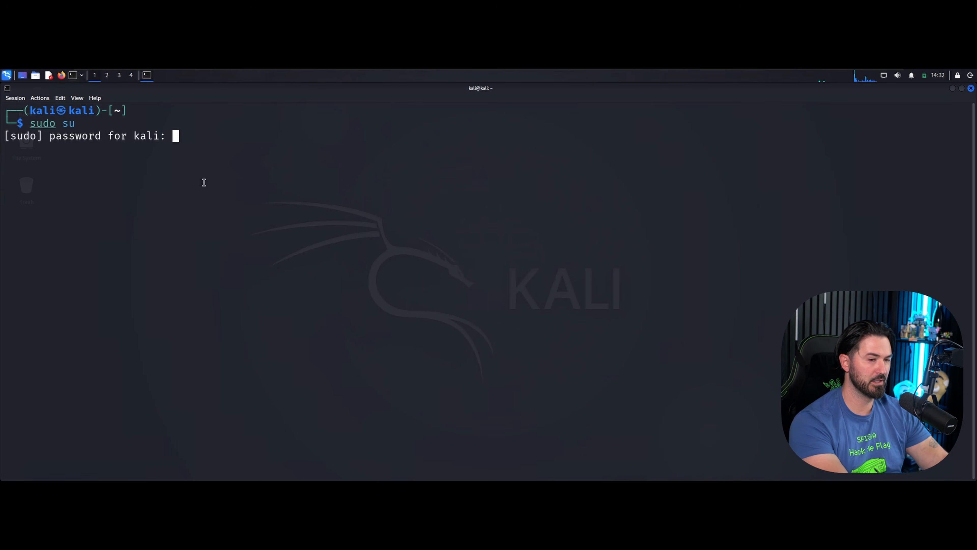
key(Return)
key(ctrl+plus)
key(ctrl+plus)
key(ctrl+plus)
key(ctrl+plus)
key(ctrl+plus)
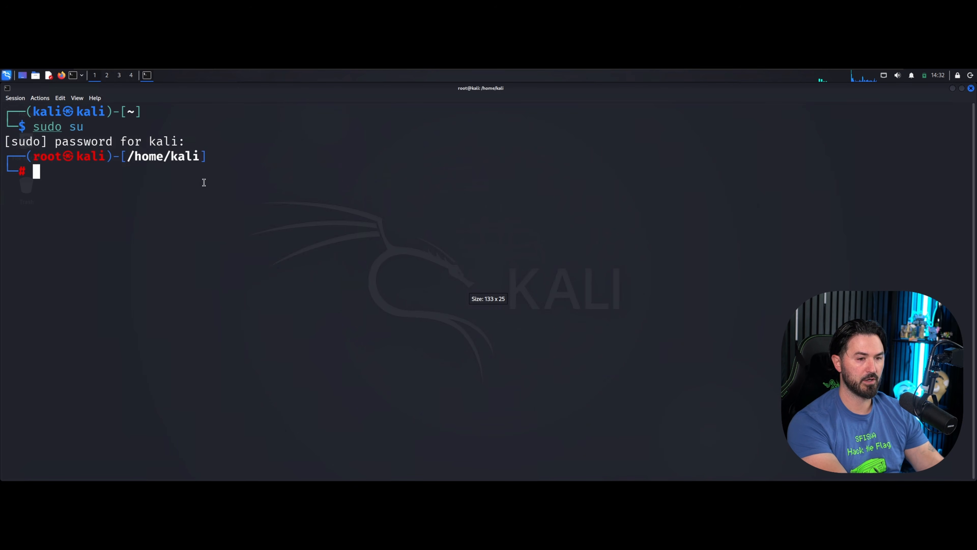
key(ctrl+l)
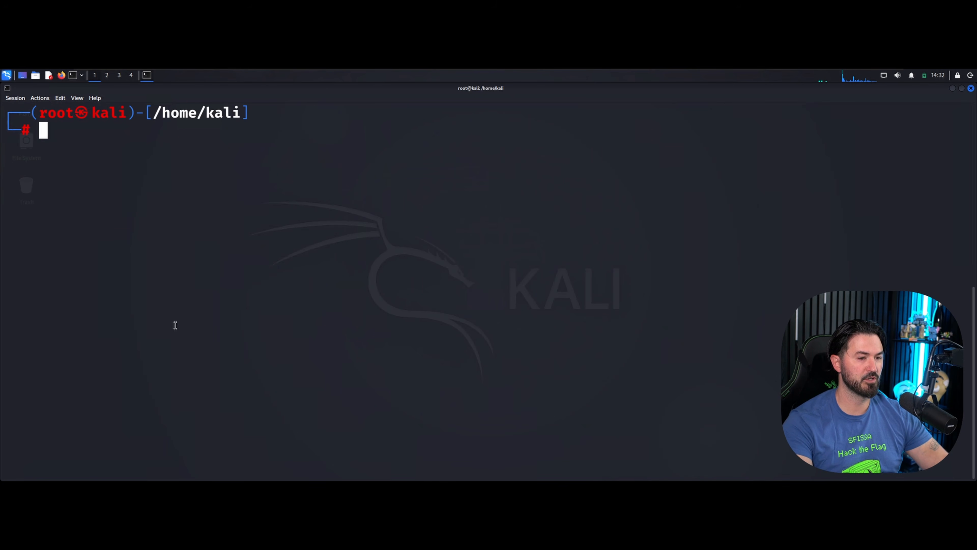
Show the network interfaces with ip address and highlight the IPv4 address of eth0.
text(ip address)
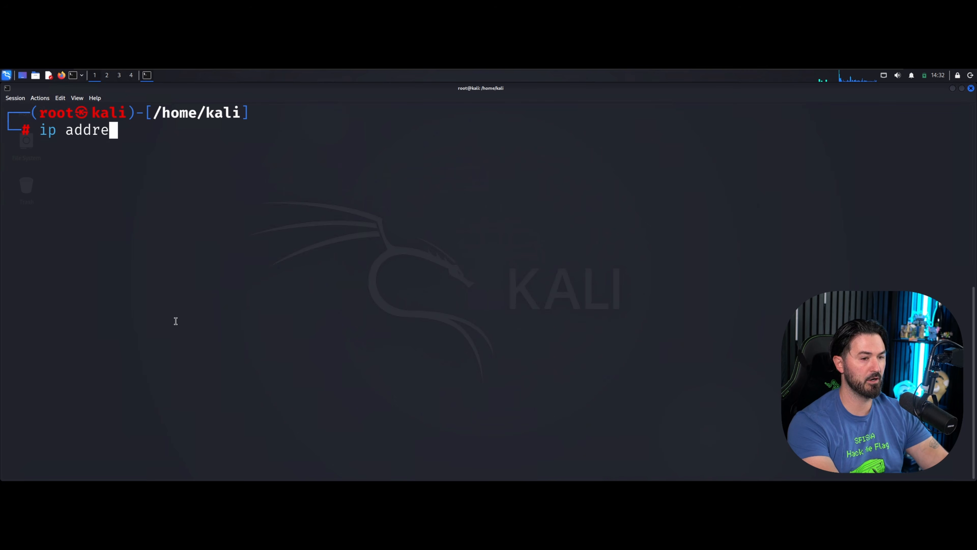
key(Return)
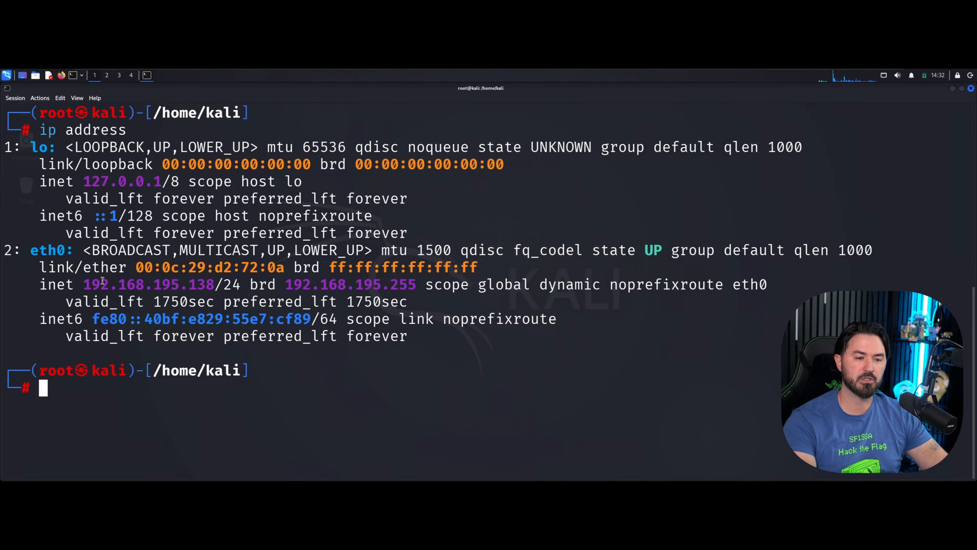
drag(90, 284, 212, 287)
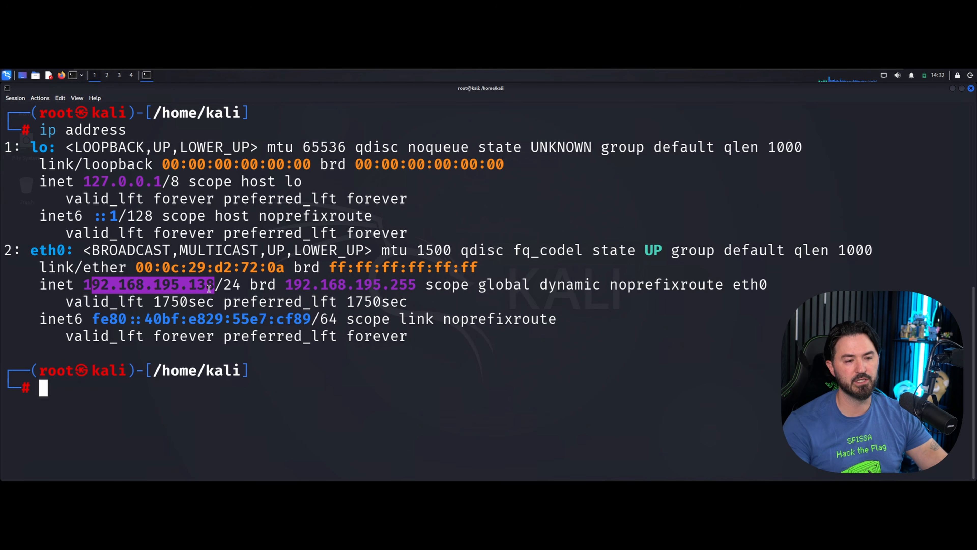
drag(213, 288, 83, 289)
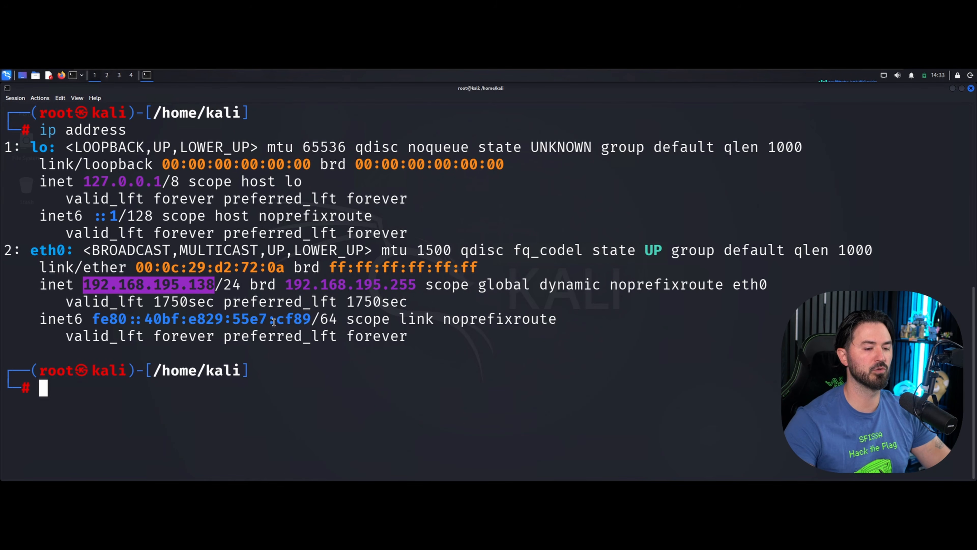
click(386, 368)
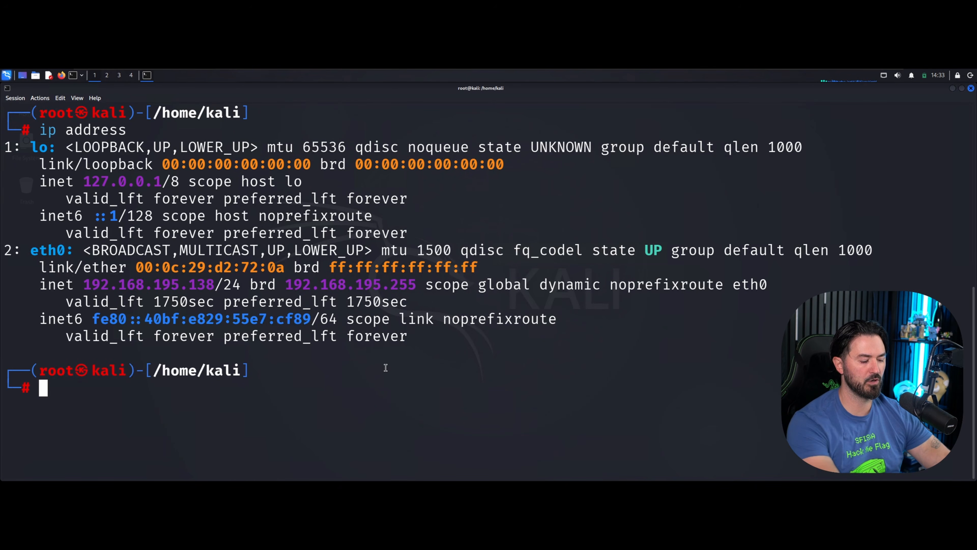
Show the interface addresses again with the short form ip a and clear the terminal.
text(ip a)
key(Return)
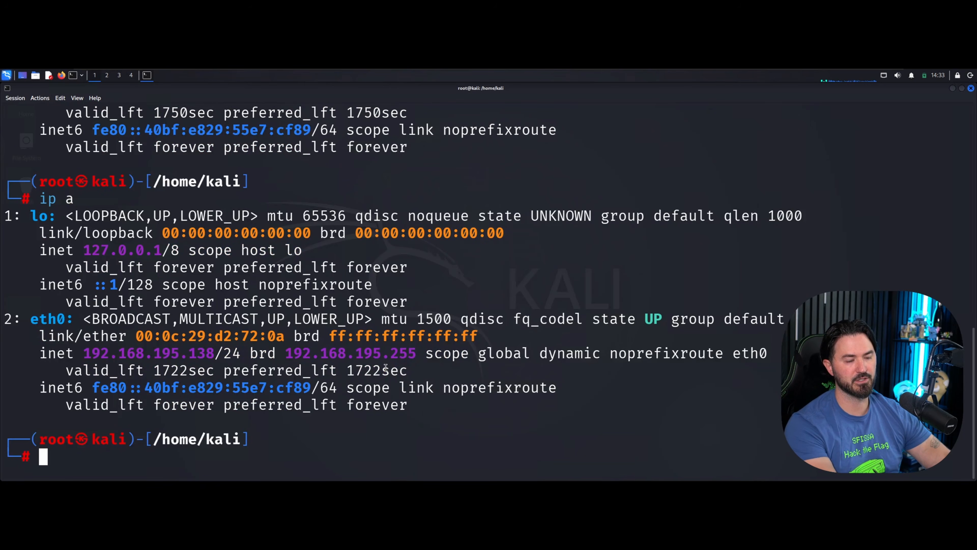
key(ctrl+l)
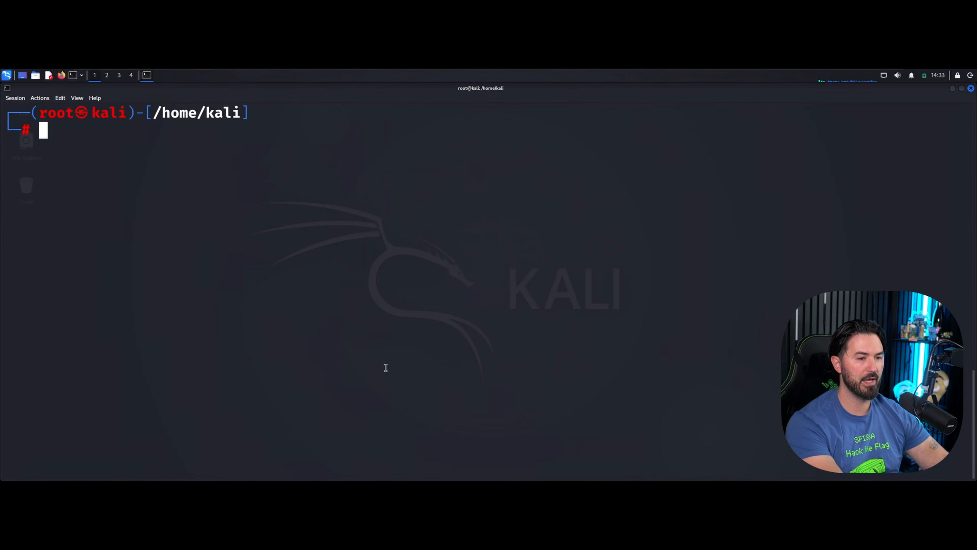
Test internet connectivity by sending 4 pings to kali.org with ping -c 4, and clear the terminal.
text(ping )
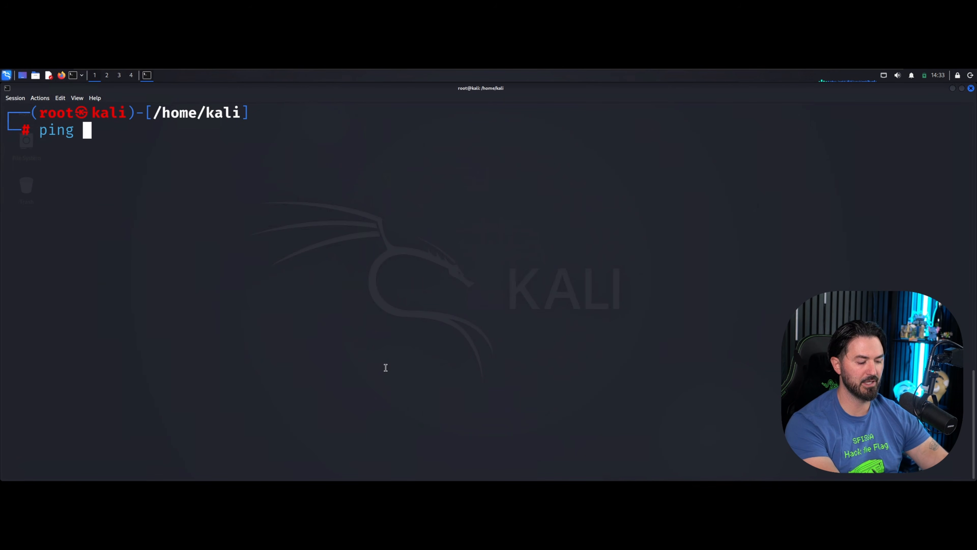
text(-c )
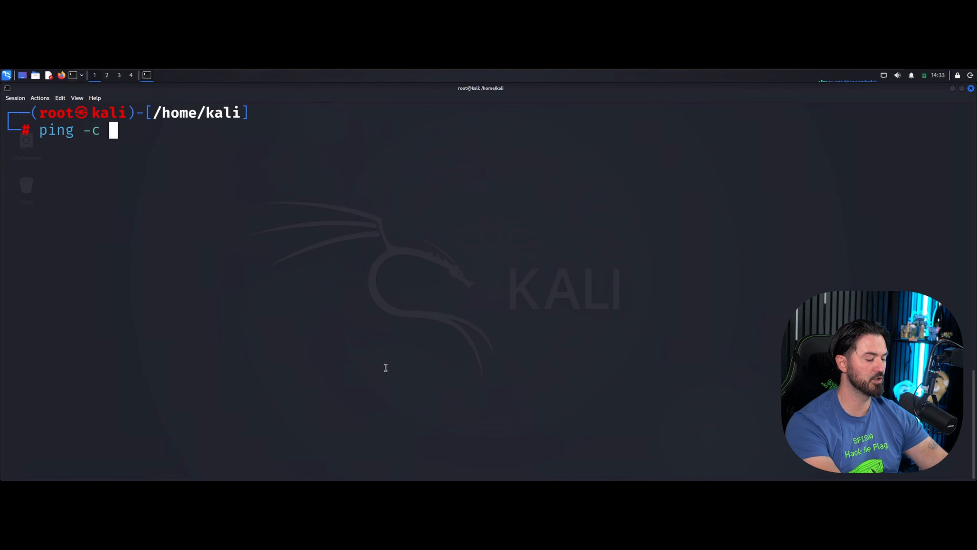
text(4 kali.)
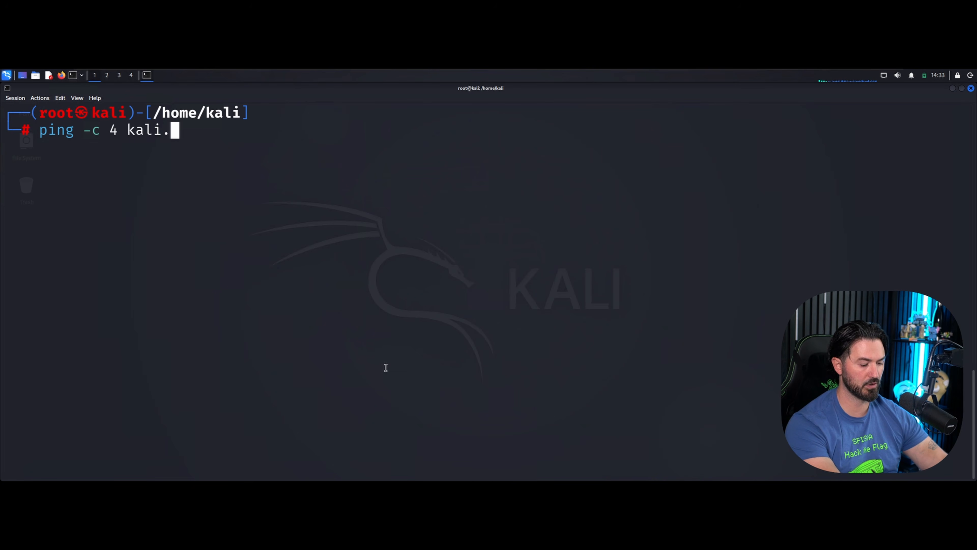
text(org)
key(Return)
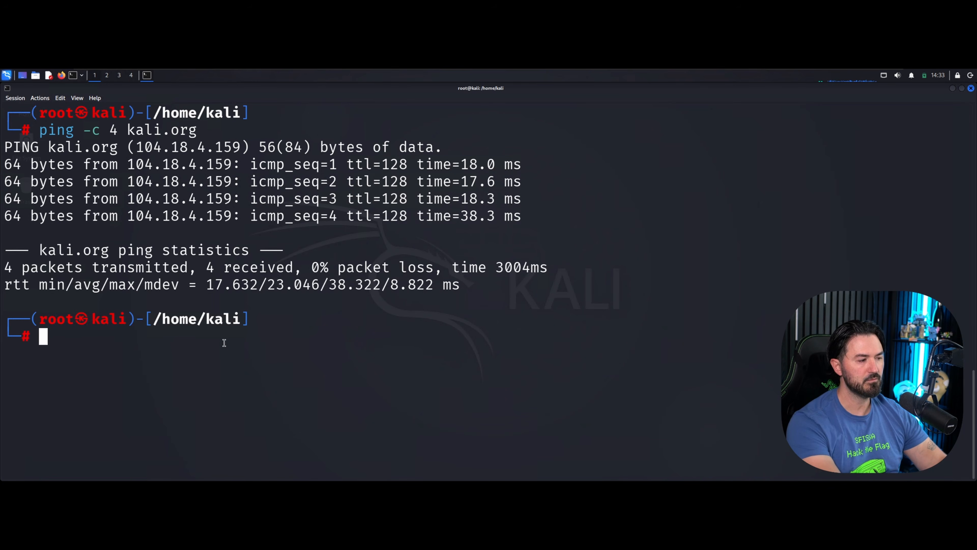
key(ctrl+l)
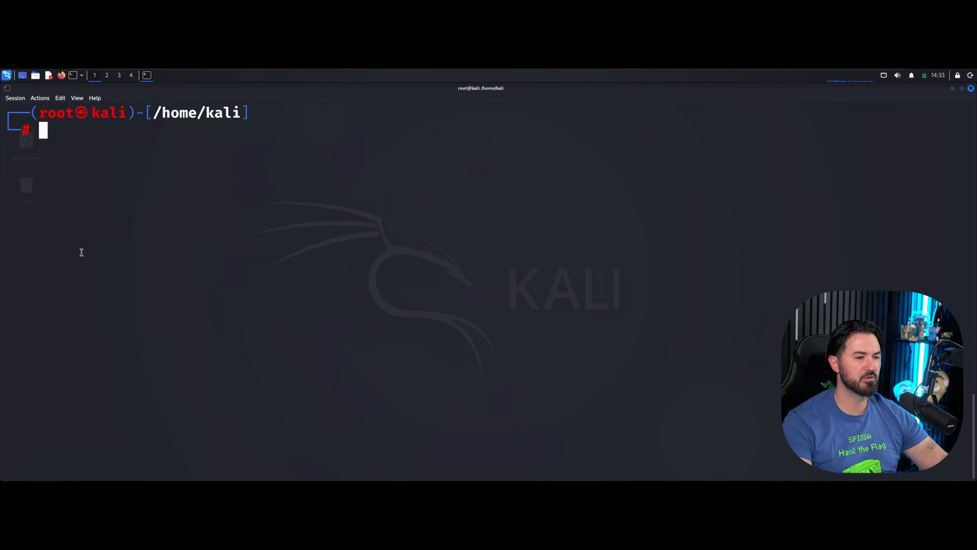
text(curl)
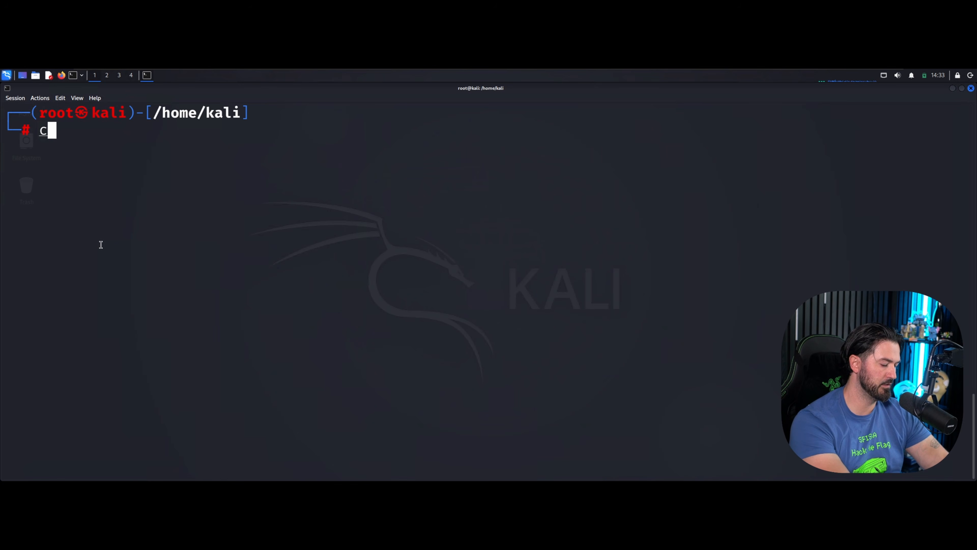
key(BackSpace)
key(BackSpace)
key(BackSpace)
key(BackSpace)
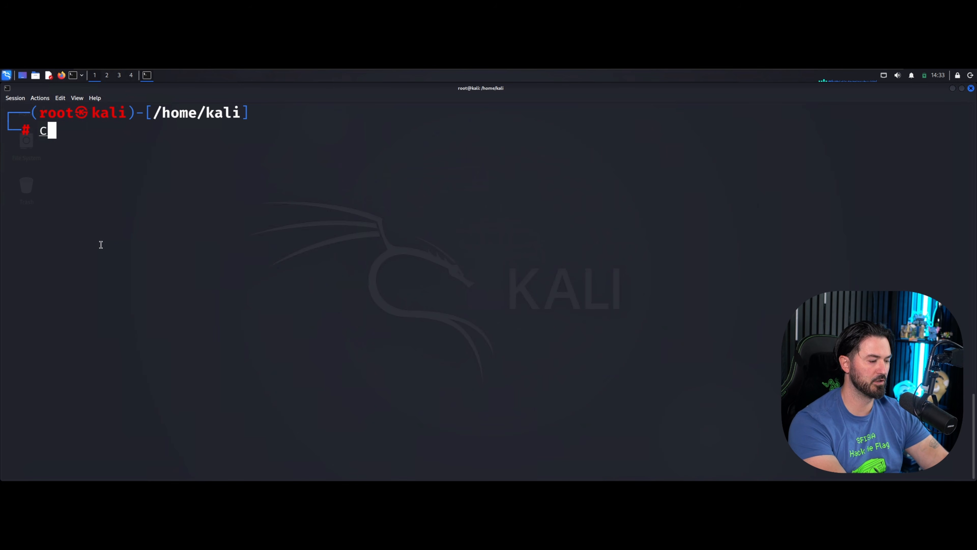
text(wget)
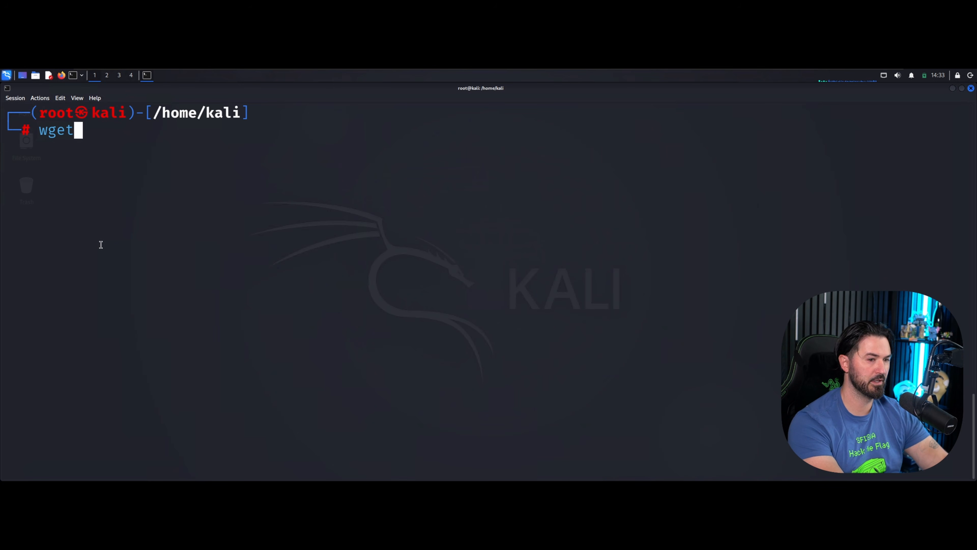
key(BackSpace)
key(BackSpace)
key(BackSpace)
key(BackSpace)
text(un)
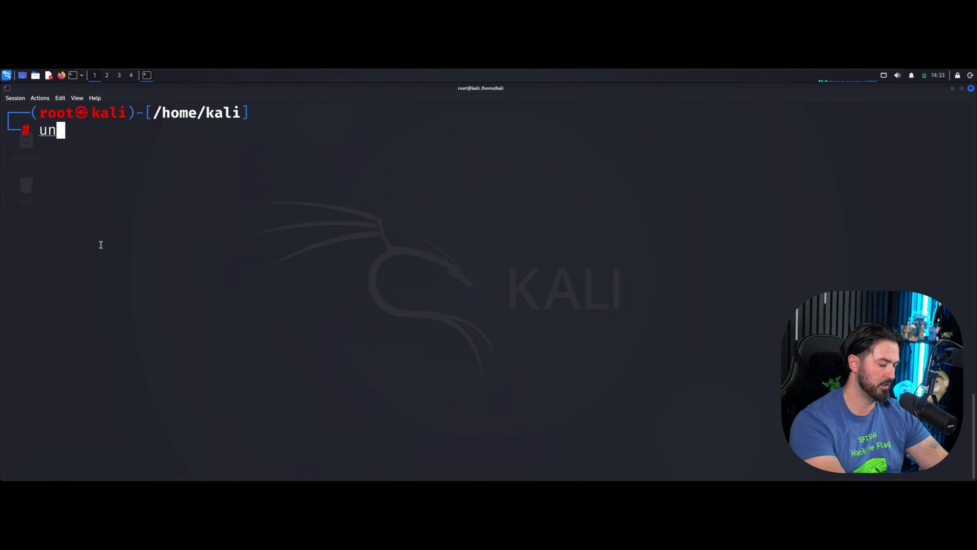
text(zip)
key(BackSpace)
key(BackSpace)
key(BackSpace)
key(BackSpace)
key(BackSpace)
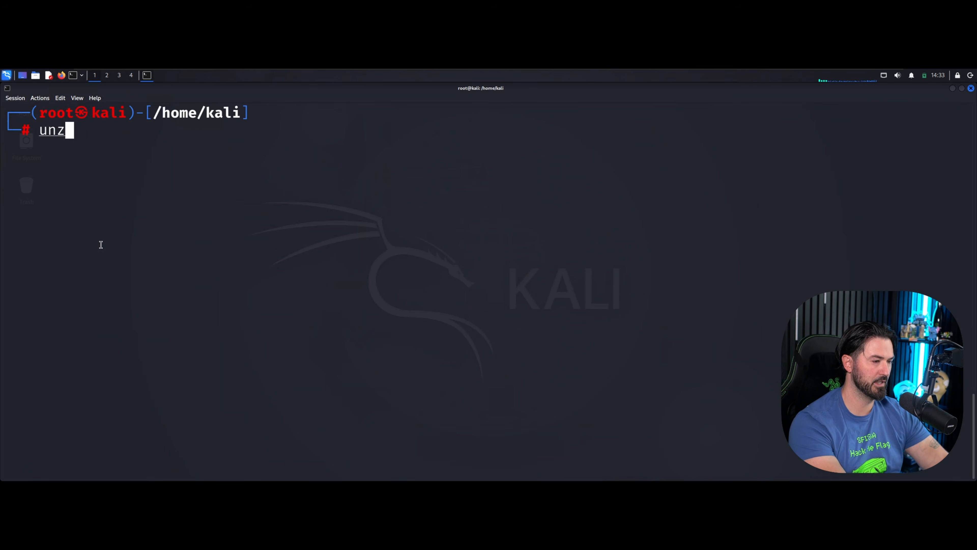
text(pyuth)
key(BackSpace)
key(BackSpace)
key(BackSpace)
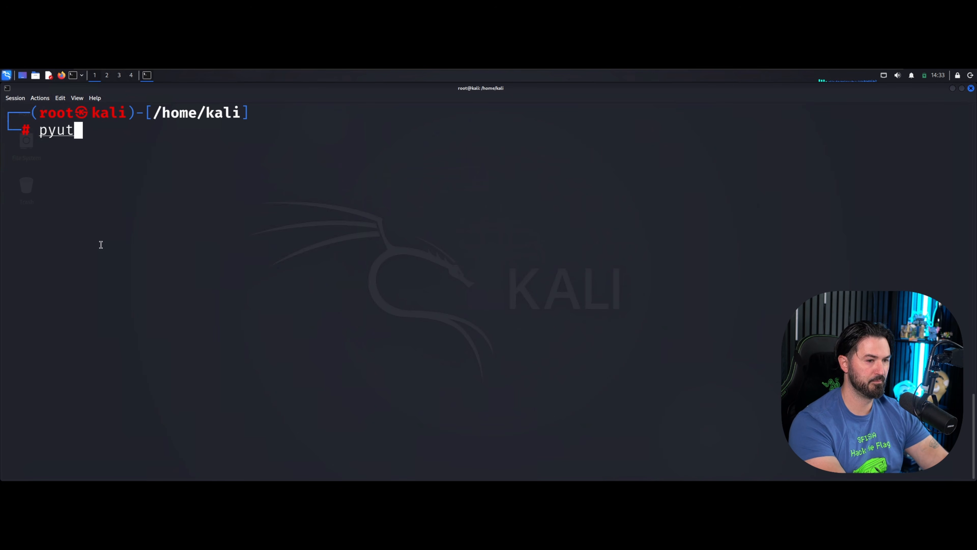
key(BackSpace)
key(BackSpace)
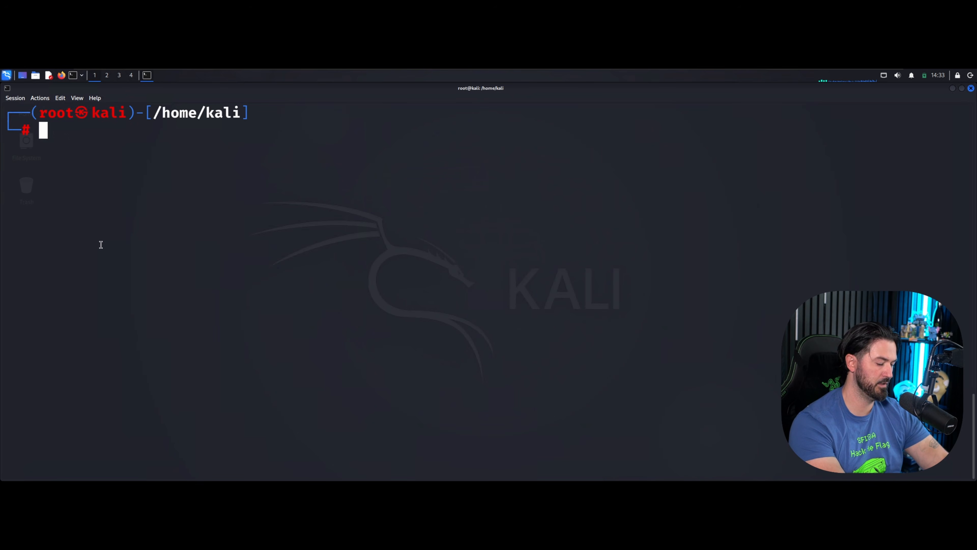
List the available commands that start with python and python3, discard the unfinished command and clear the terminal.
text(pyth)
key(Tab)
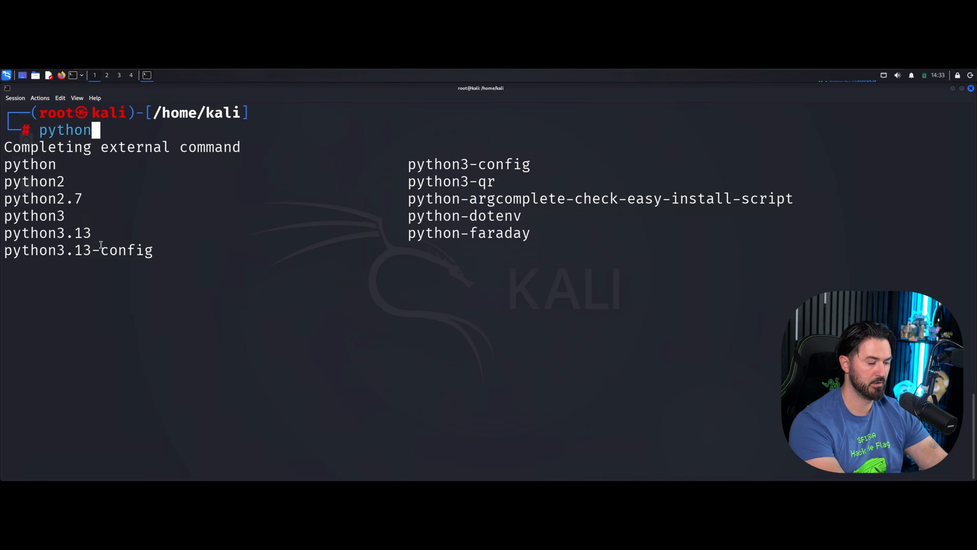
text(3)
key(Tab)
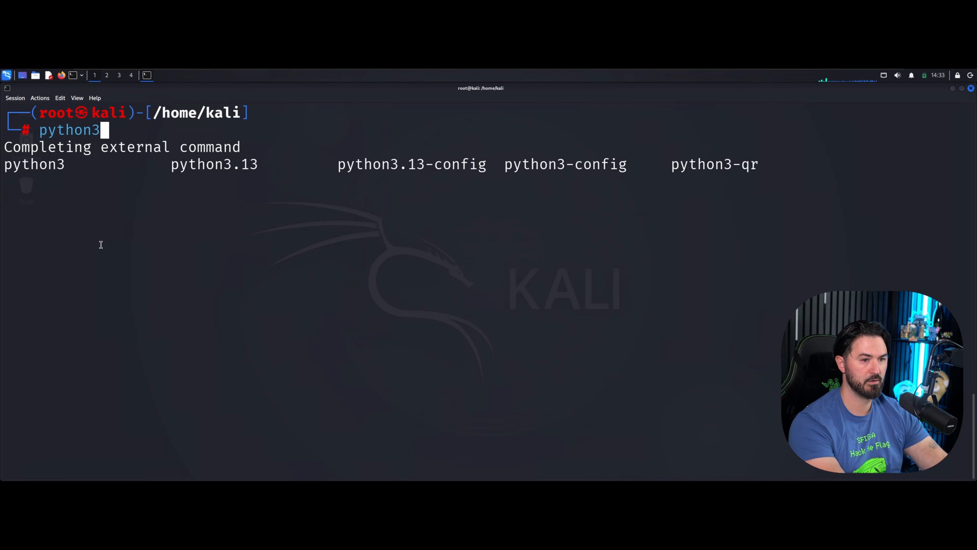
key(BackSpace)
key(BackSpace)
key(BackSpace)
key(BackSpace)
key(BackSpace)
key(BackSpace)
key(BackSpace)
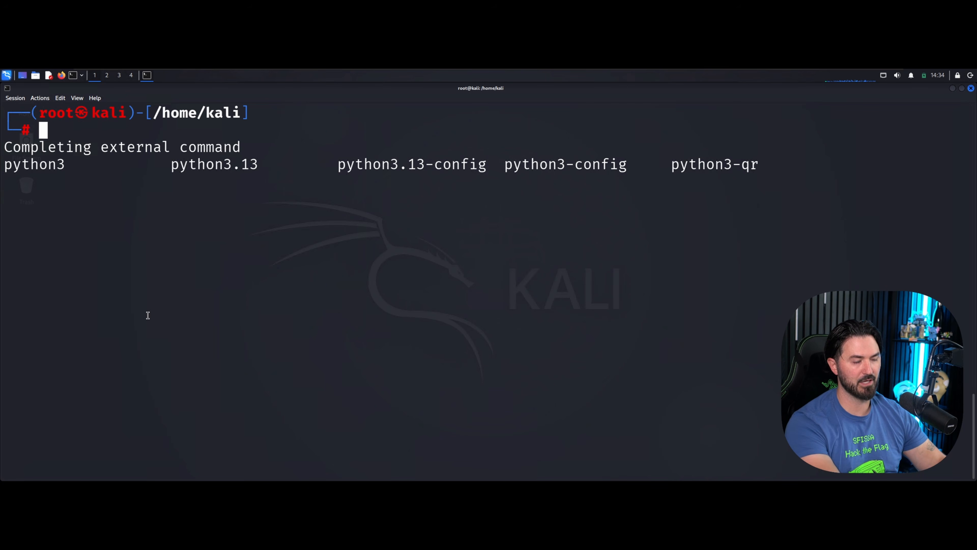
key(ctrl+l)
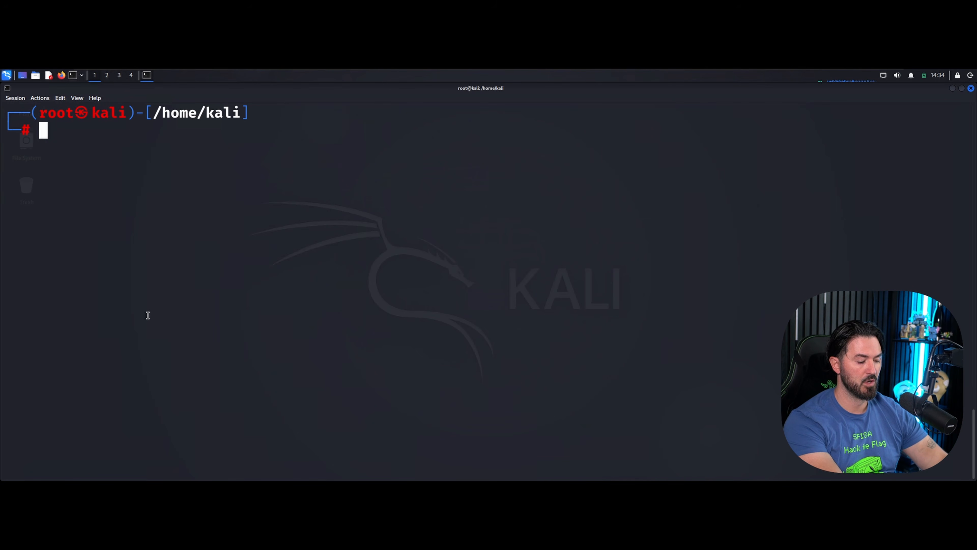
Print the current directory with pwd and list all its contents, including hidden files, with ls -la.
text(pwd)
key(Return)
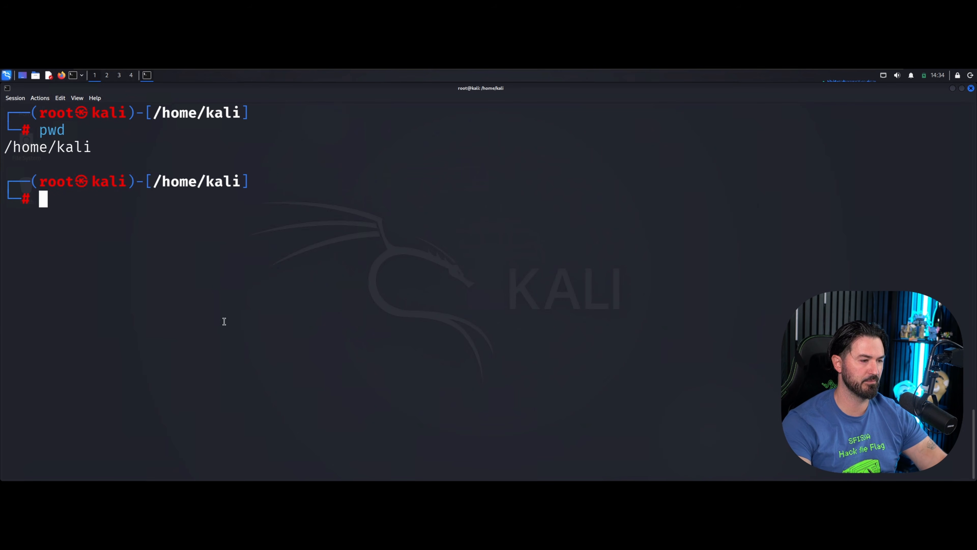
text(la)
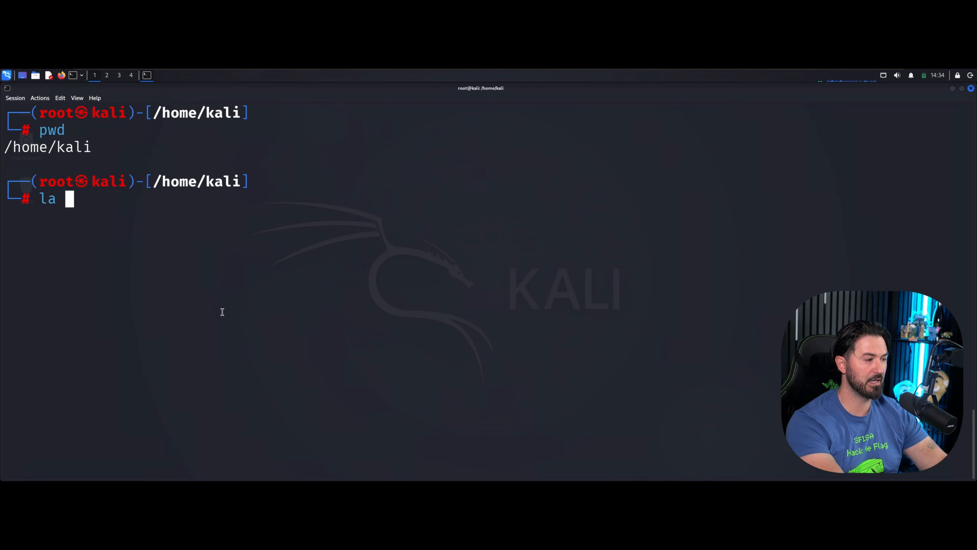
key(BackSpace)
key(BackSpace)
text(s -la)
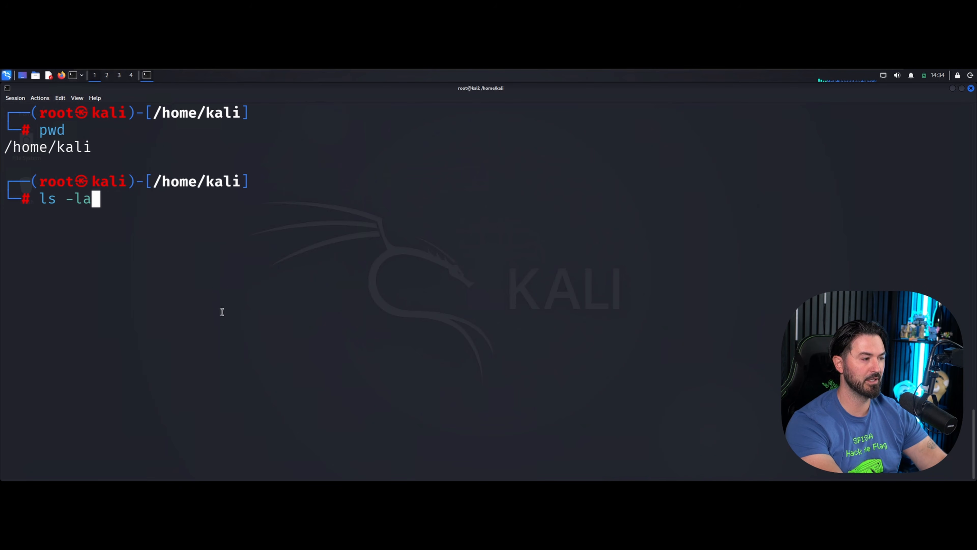
key(Return)
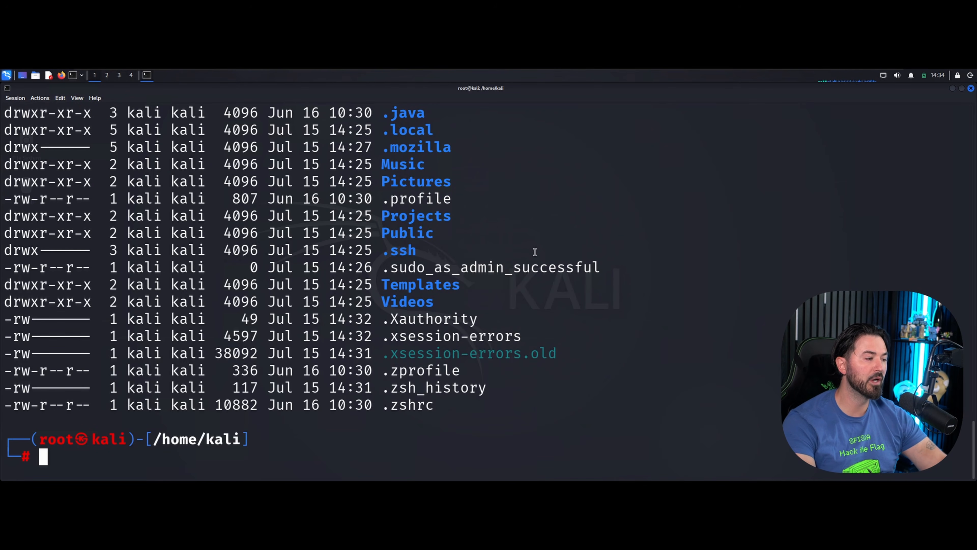
Review the full home directory listing, clear the terminal and list only the non-hidden contents with ls.
scroll(294, 284, up, 2)
scroll(295, 283, up, 2)
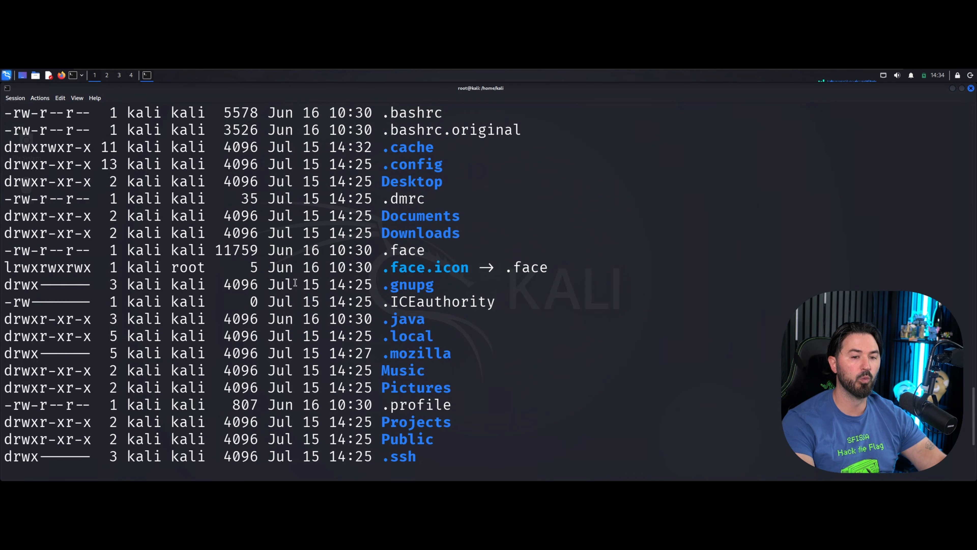
scroll(296, 281, up, 1)
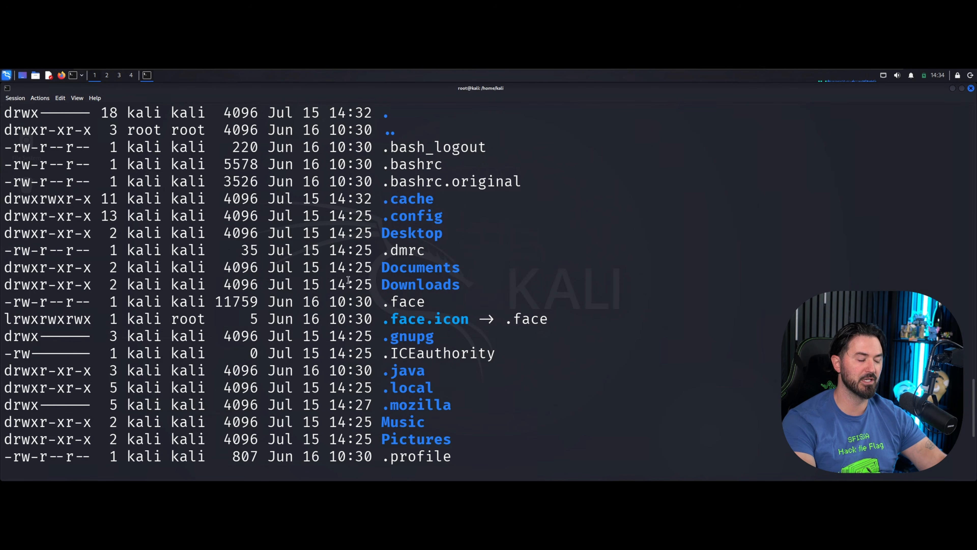
scroll(294, 289, down, 1)
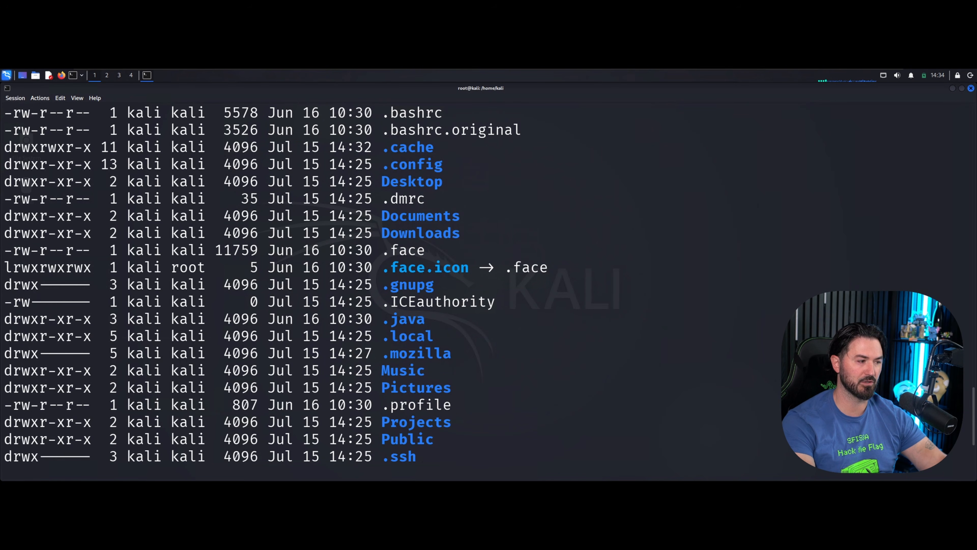
key(ctrl+l)
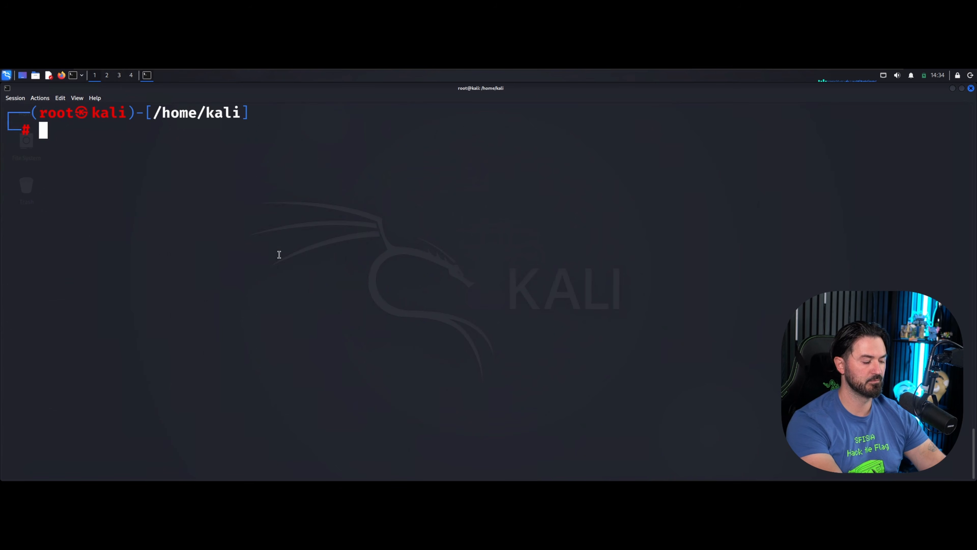
text(ls)
key(Return)
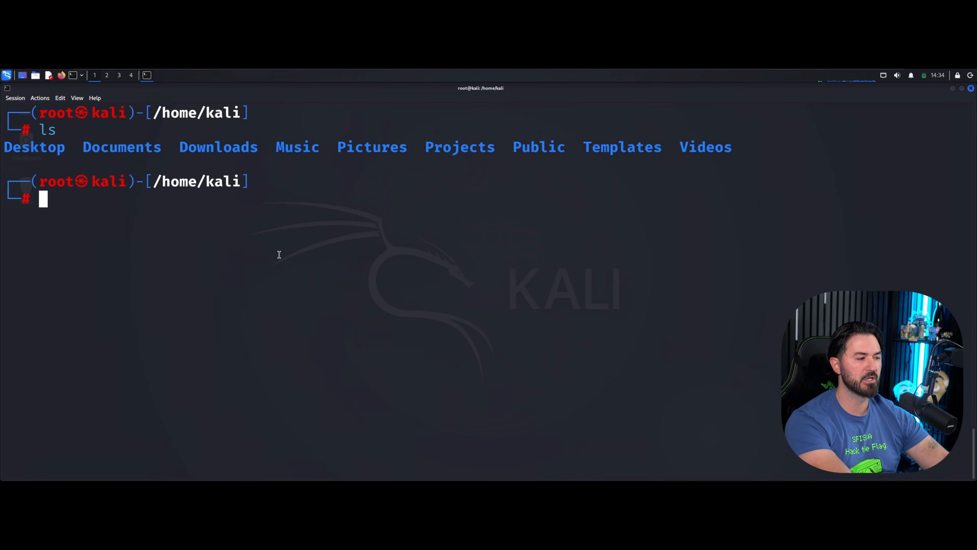
text(cd)
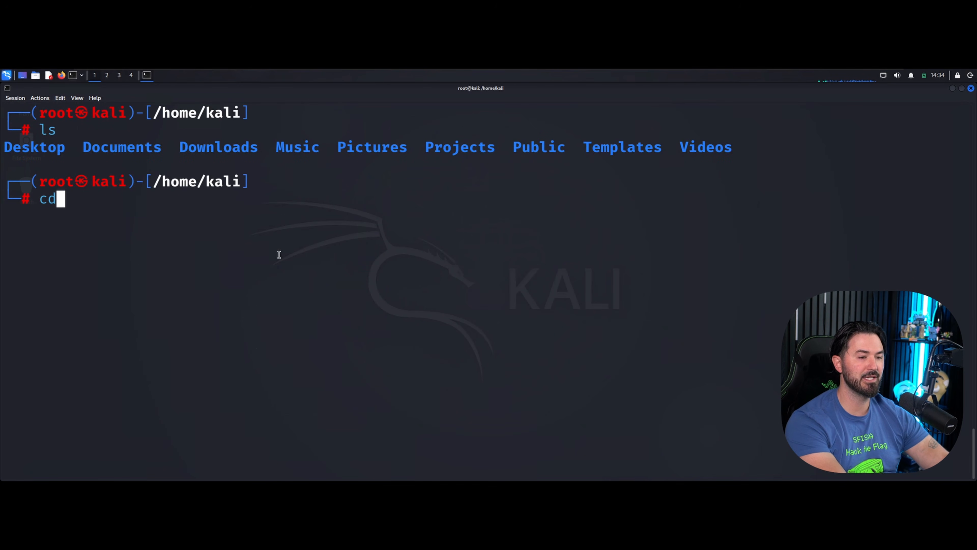
key(BackSpace)
key(BackSpace)
key(BackSpace)
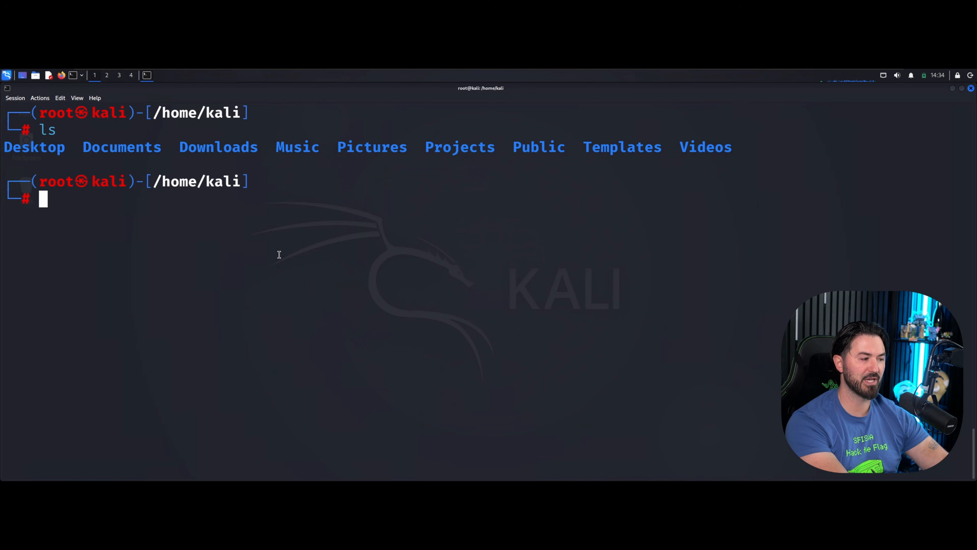
Create a directory named Notes in /home/kali with mkdir.
text(mkdir)
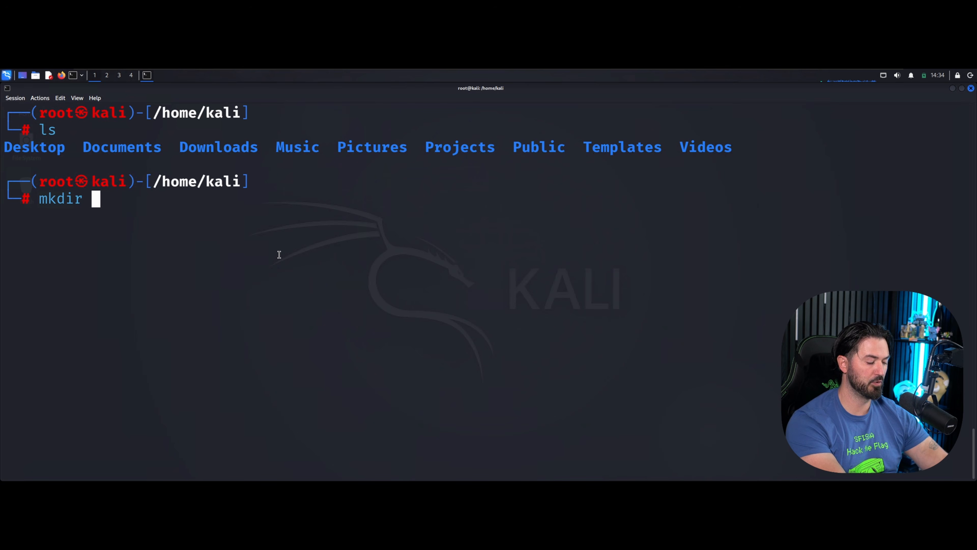
text( bno)
key(BackSpace)
key(BackSpace)
key(BackSpace)
text(No)
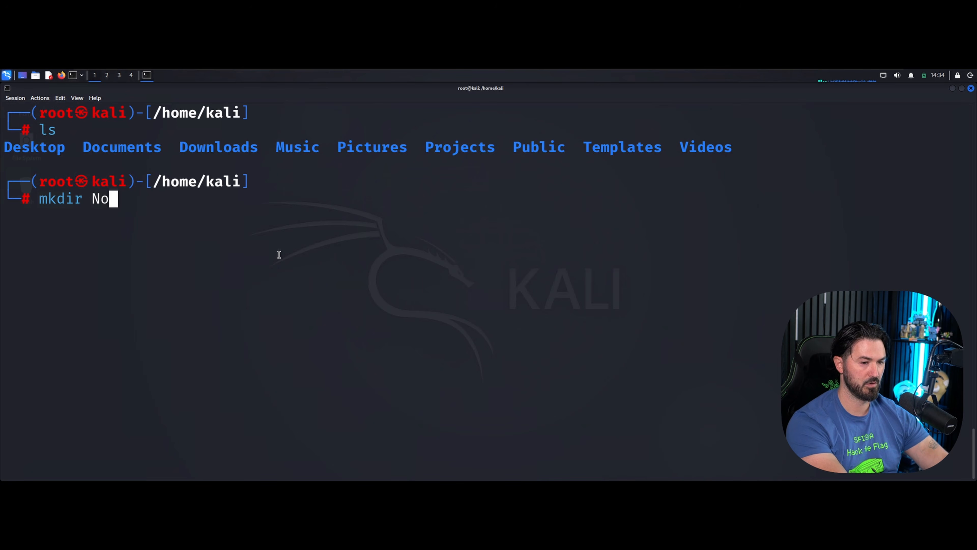
text(tes)
key(Return)
Change into the Notes directory, clear the terminal and print the current path with pwd.
text(cd no)
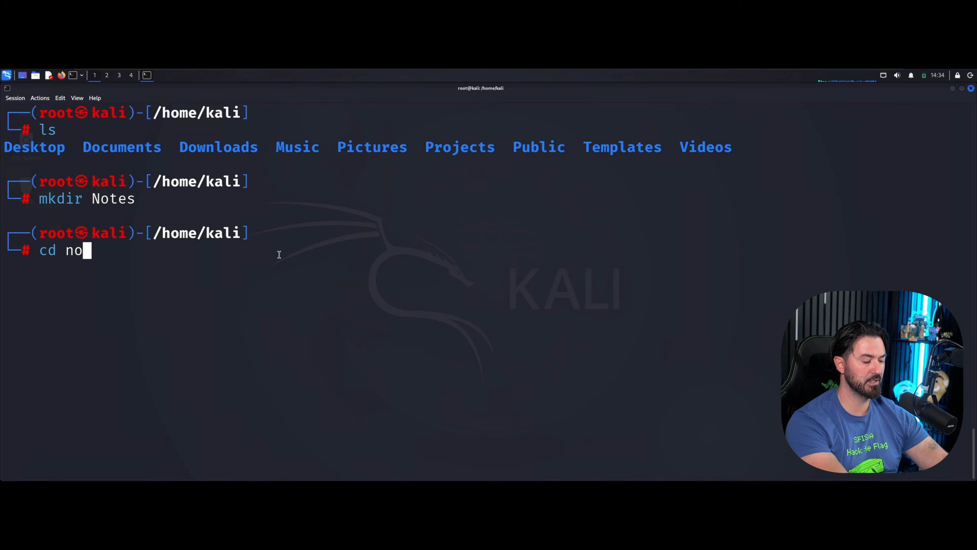
key(Tab)
key(Return)
key(ctrl+l)
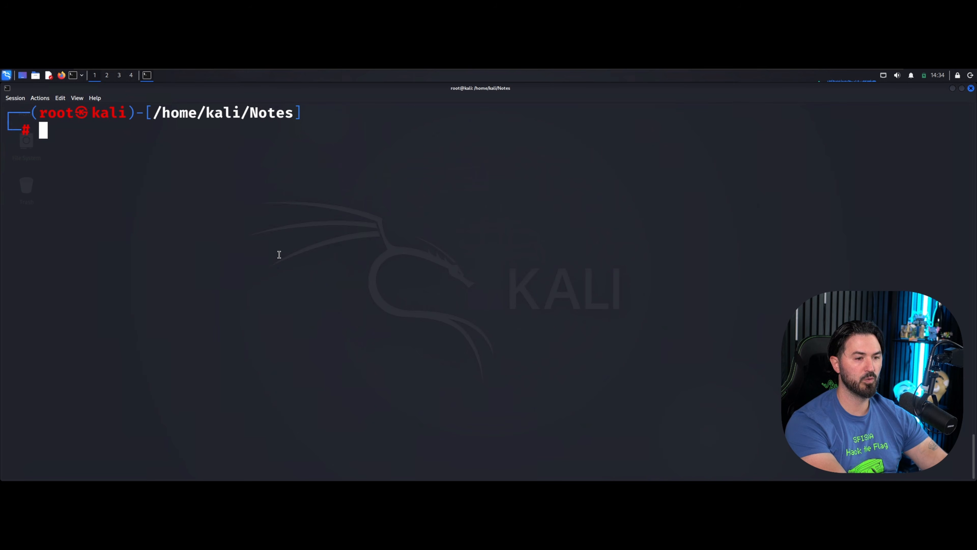
text(pwd)
key(Return)
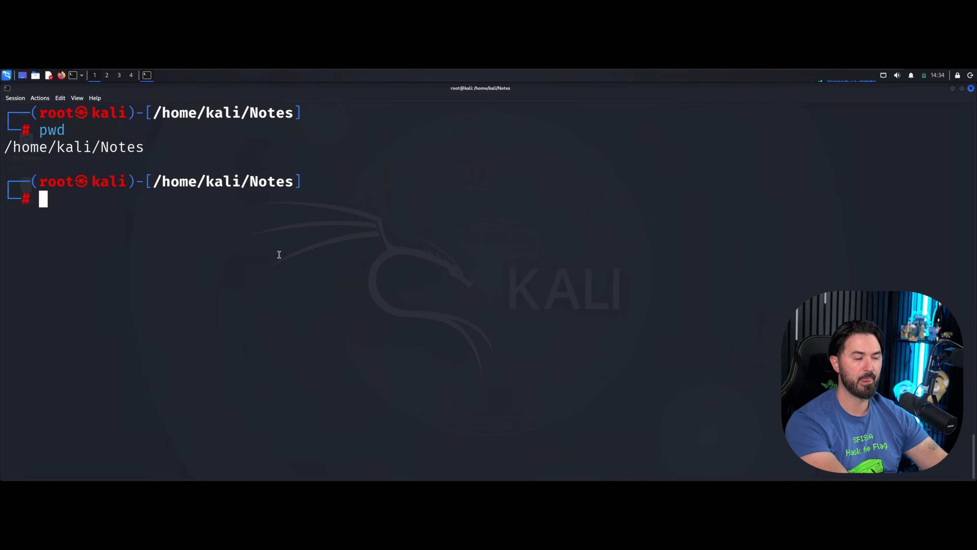
Go back to the parent directory with cd .. and list its contents with ls on a cleared terminal.
text(cd ..)
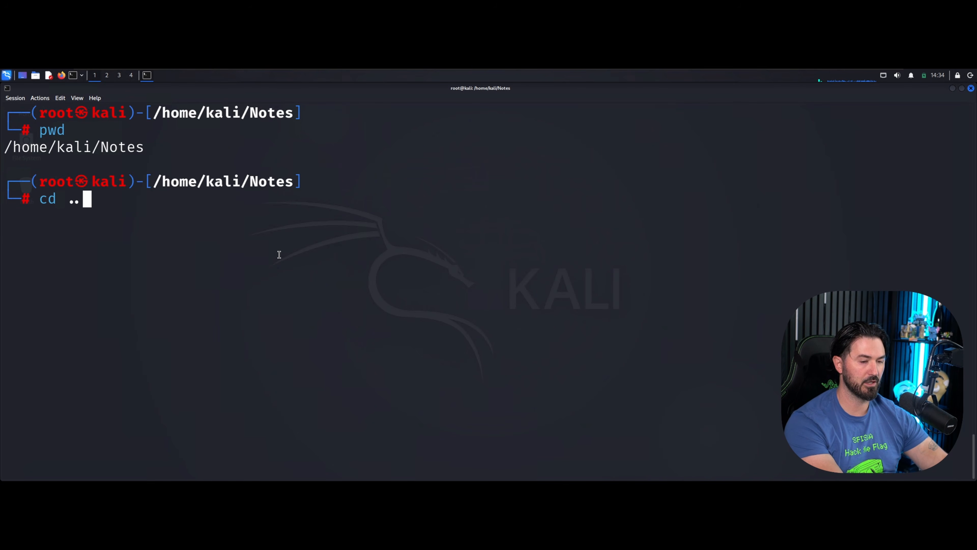
key(Return)
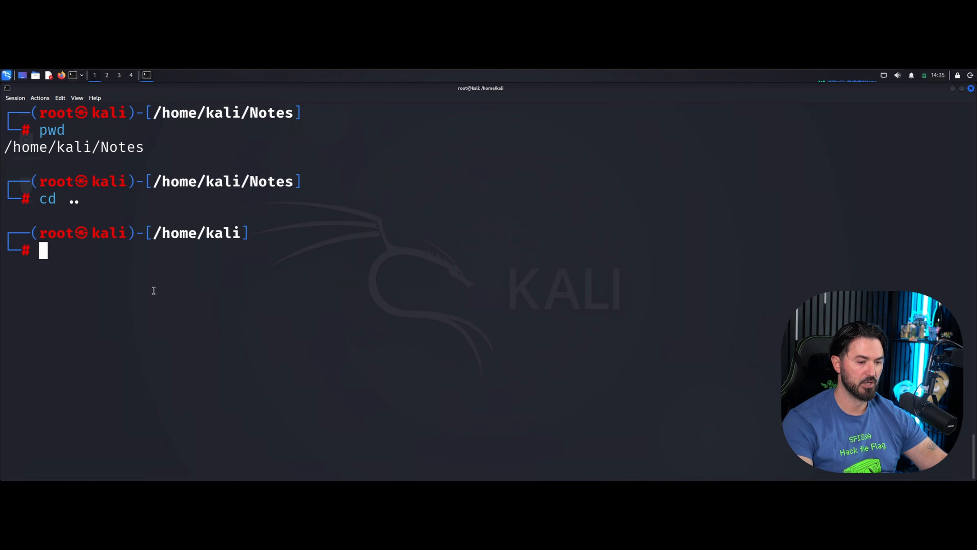
key(ctrl+l)
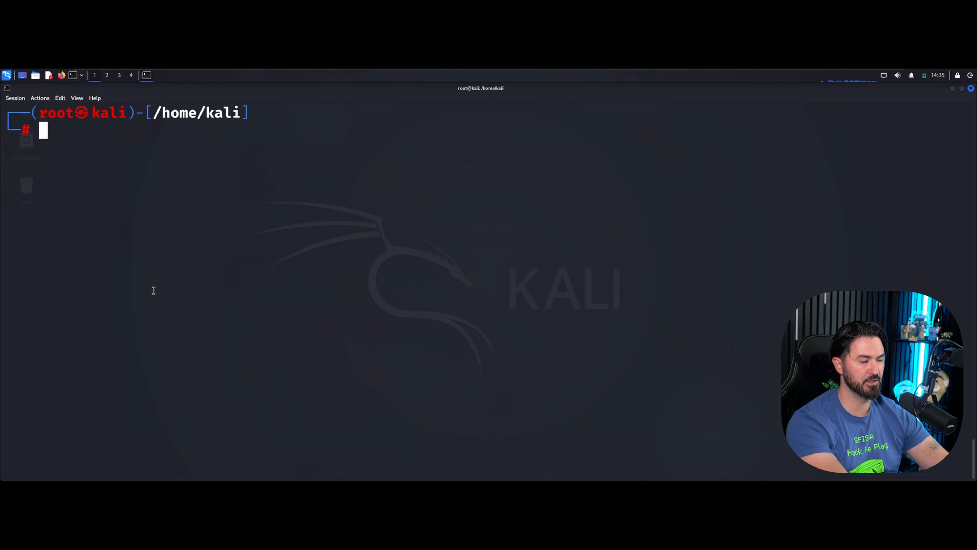
text(ls)
key(Return)
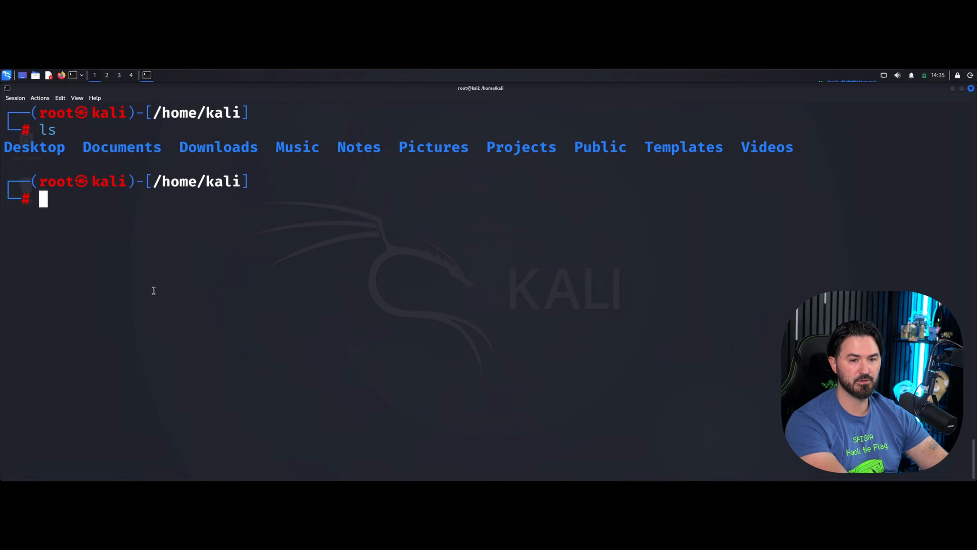
text(cd)
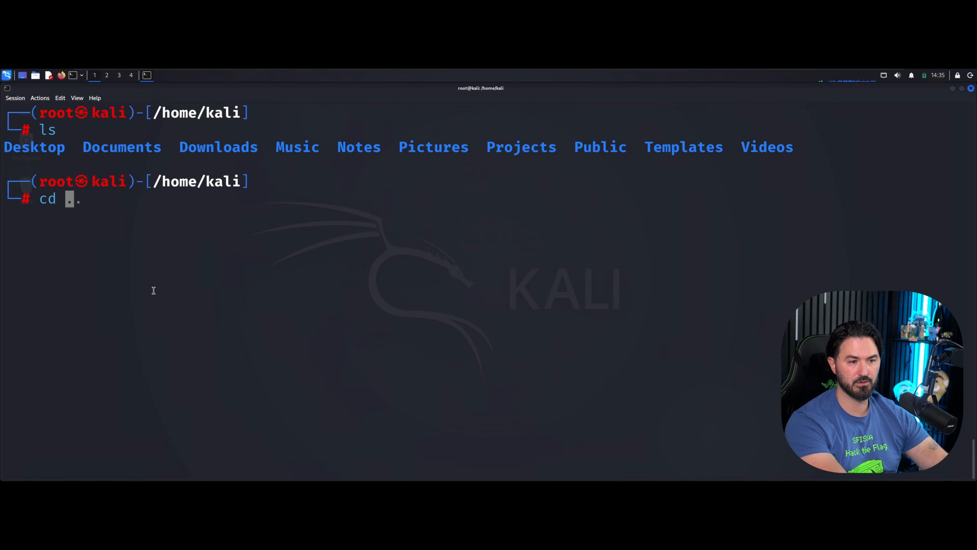
key(BackSpace)
key(BackSpace)
key(BackSpace)
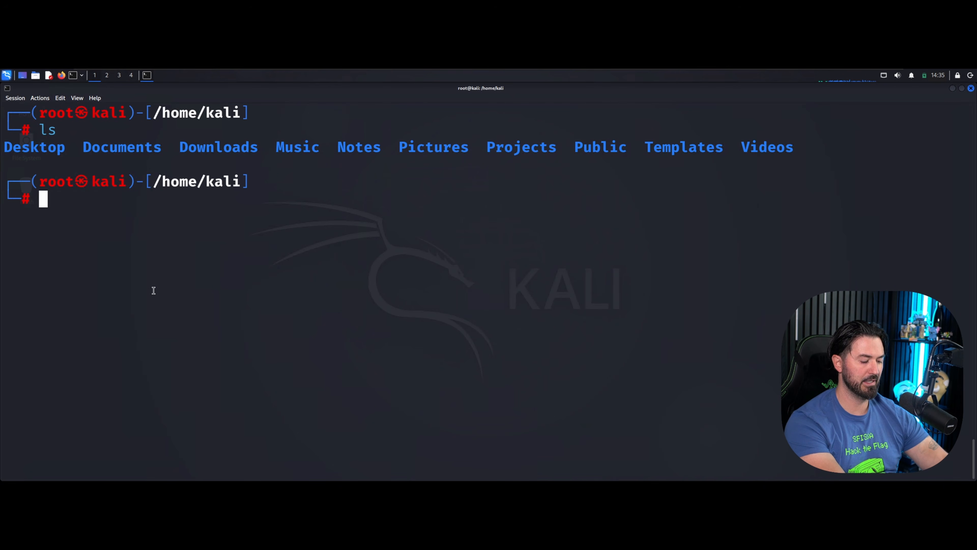
Create a directory named Client in /home/kali with mkdir.
text(mkdir)
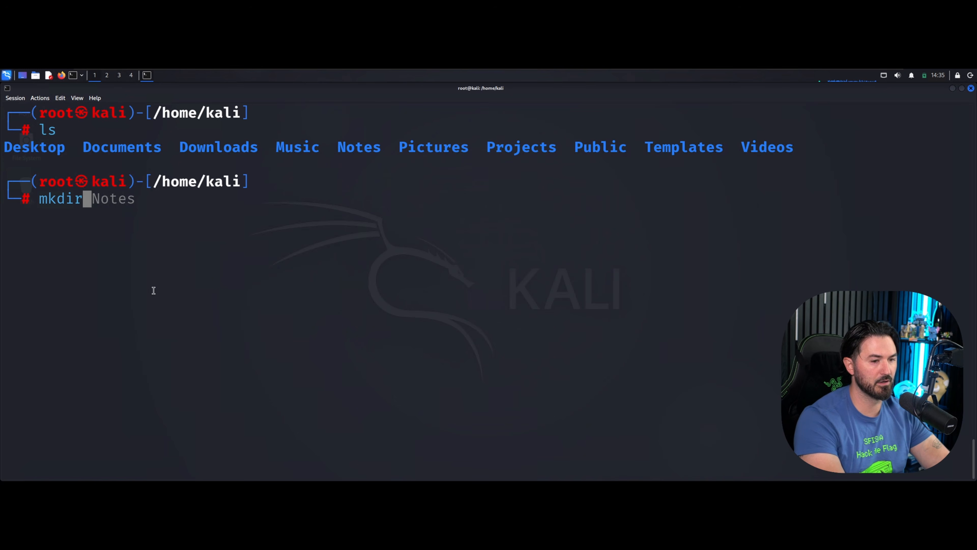
text( Clietn)
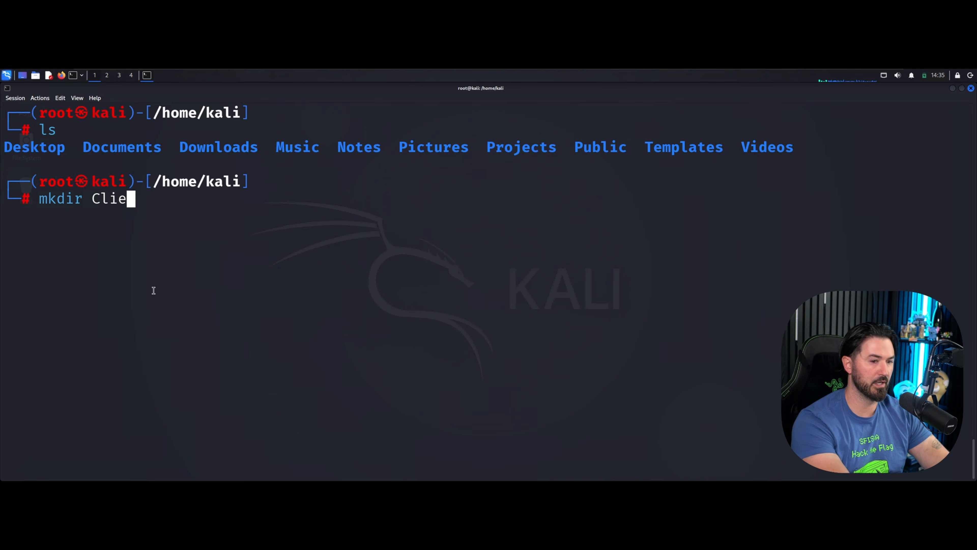
key(BackSpace)
key(BackSpace)
text(nt)
key(Return)
Change into the Client directory and clear the terminal.
text(cd )
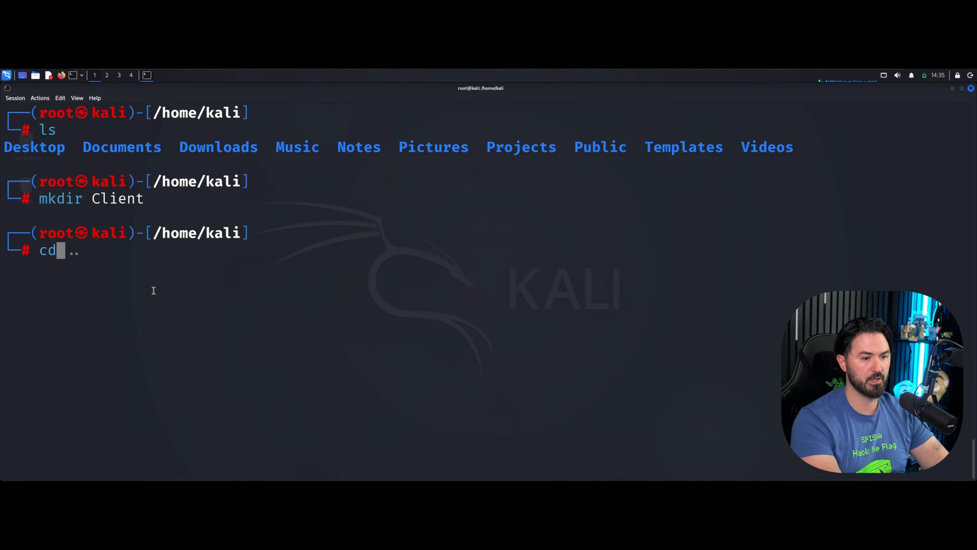
text(Cl)
key(Tab)
key(Return)
key(ctrl+l)
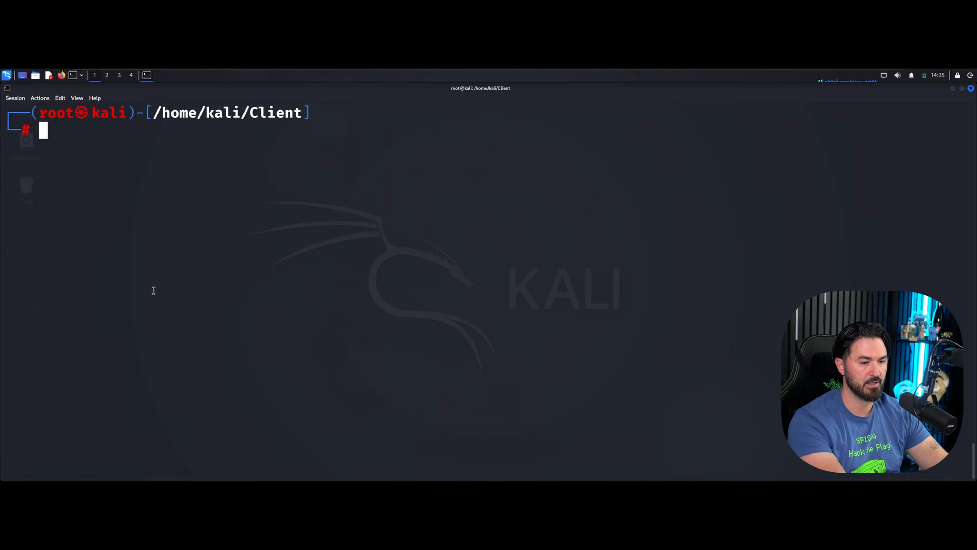
Create a Notes subdirectory inside the Client directory with mkdir.
text(mkdir)
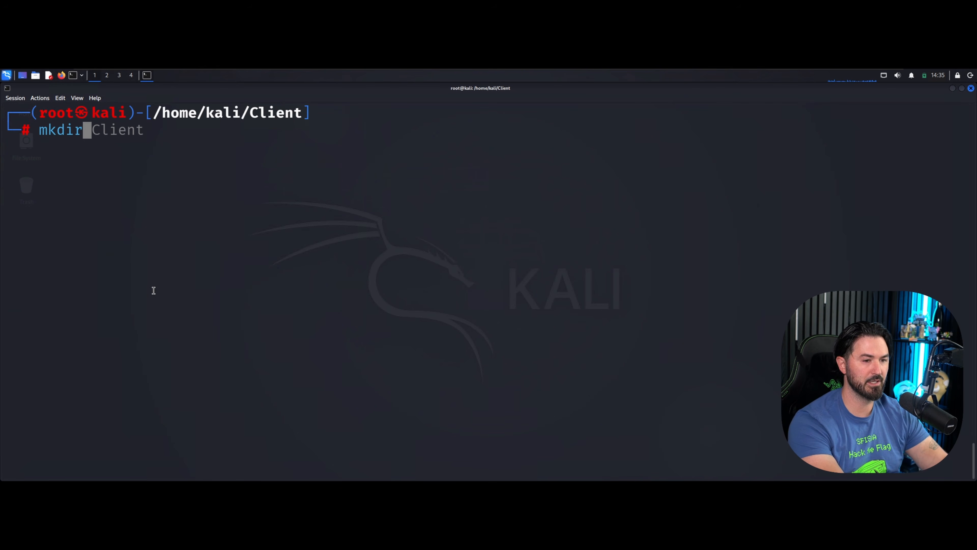
text( Notes)
key(Return)
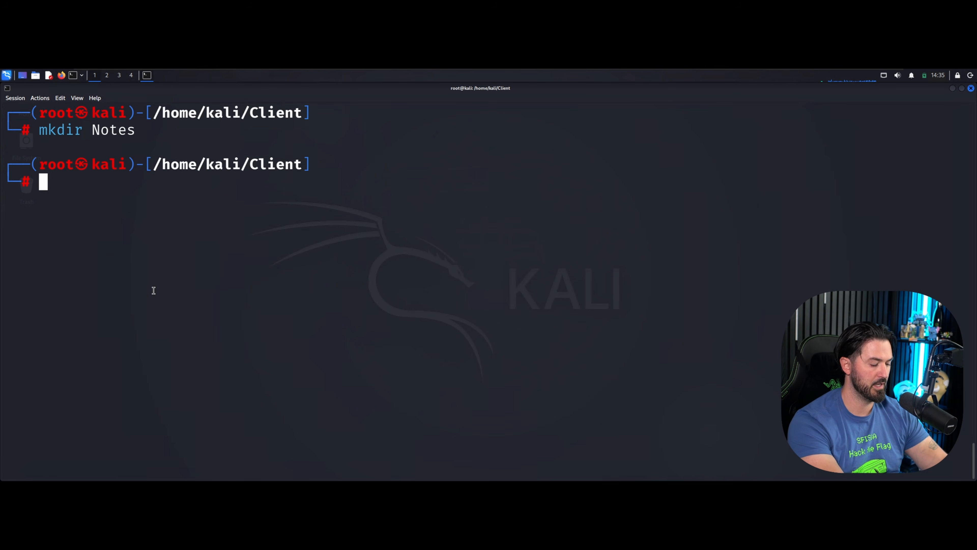
Create a tools subdirectory inside the Client directory with mkdir.
text(mkdie)
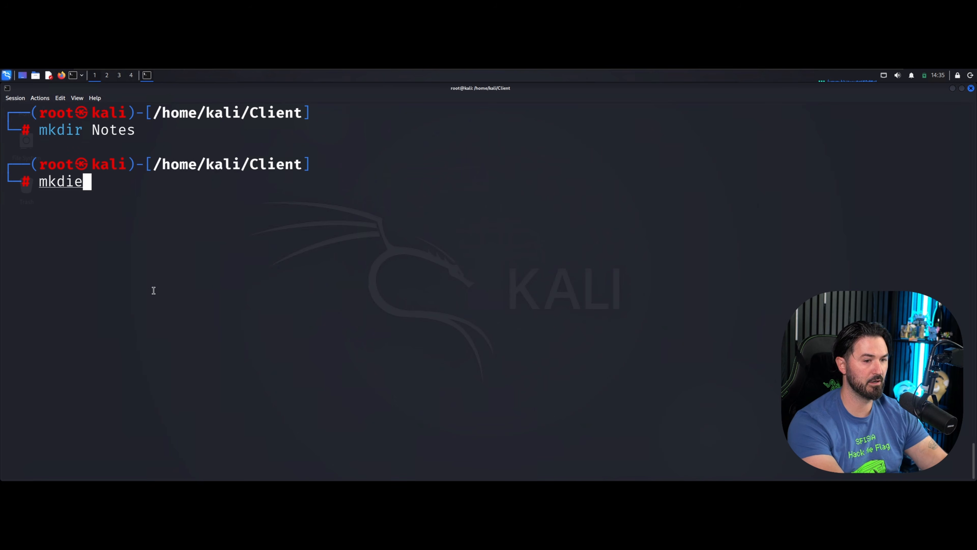
key(BackSpace)
text(r)
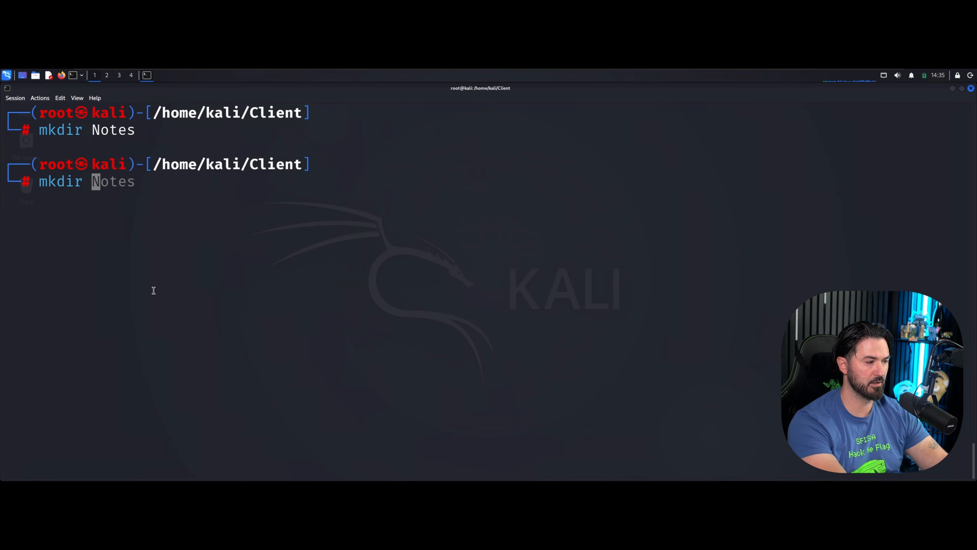
text( tools)
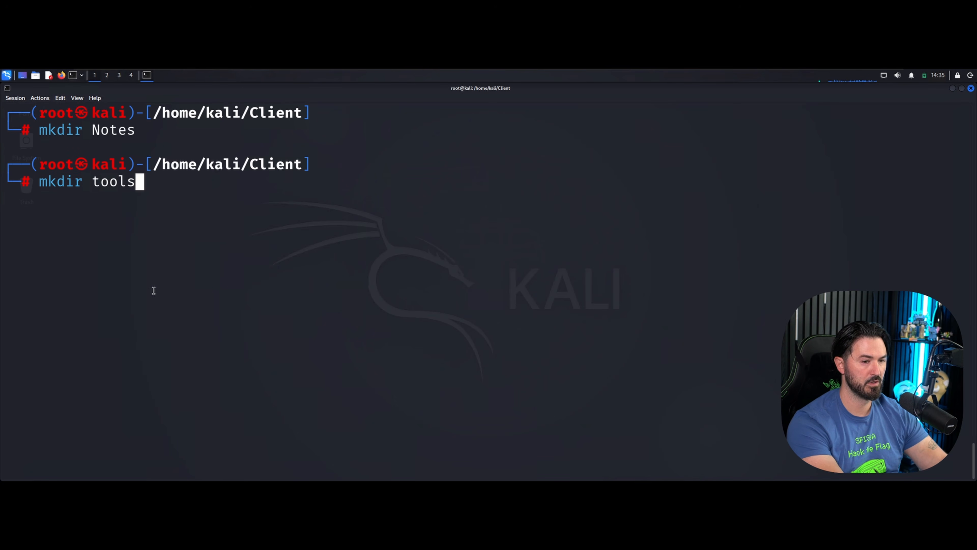
key(Return)
Create a projects subdirectory inside the Client directory by reusing the previous mkdir command with the new name.
key(Up)
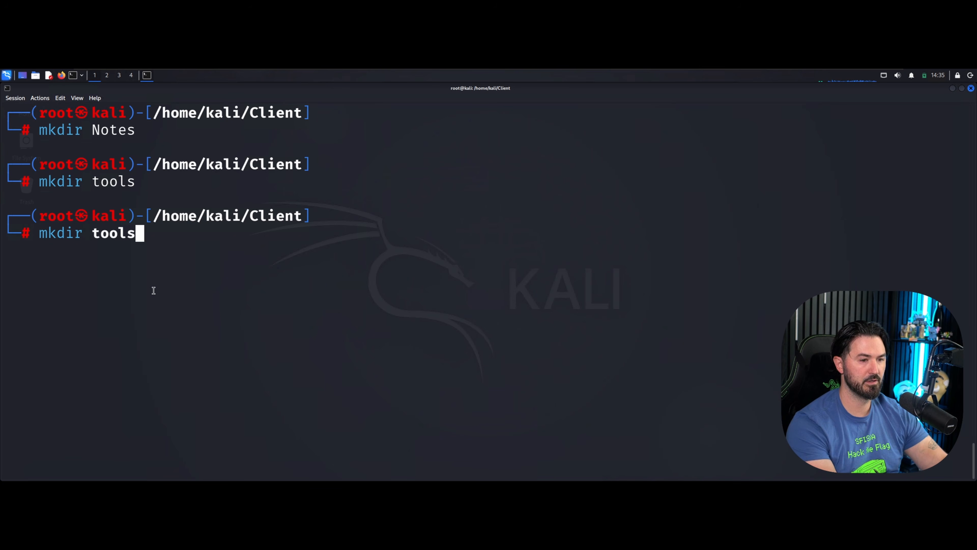
key(Left)
key(Left)
key(Left)
key(Left)
key(Left)
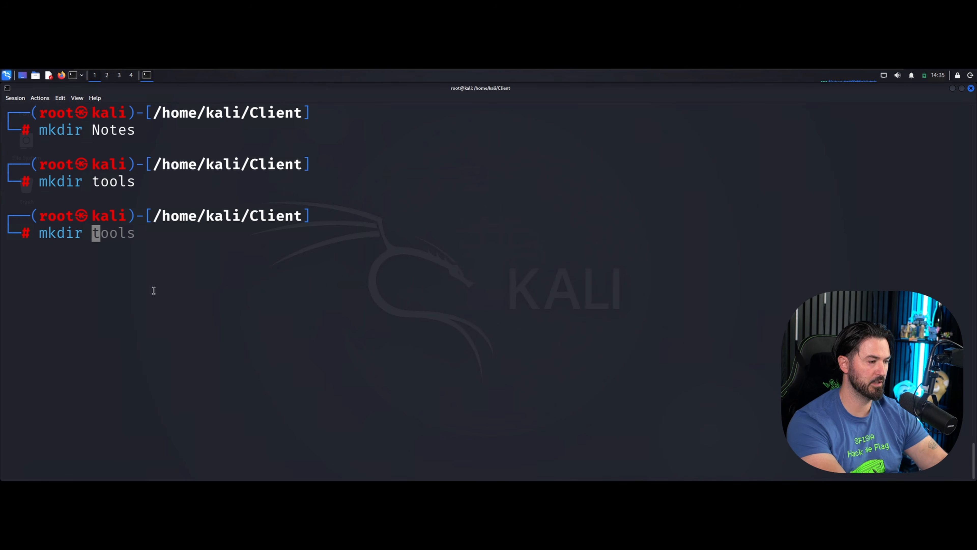
text(po)
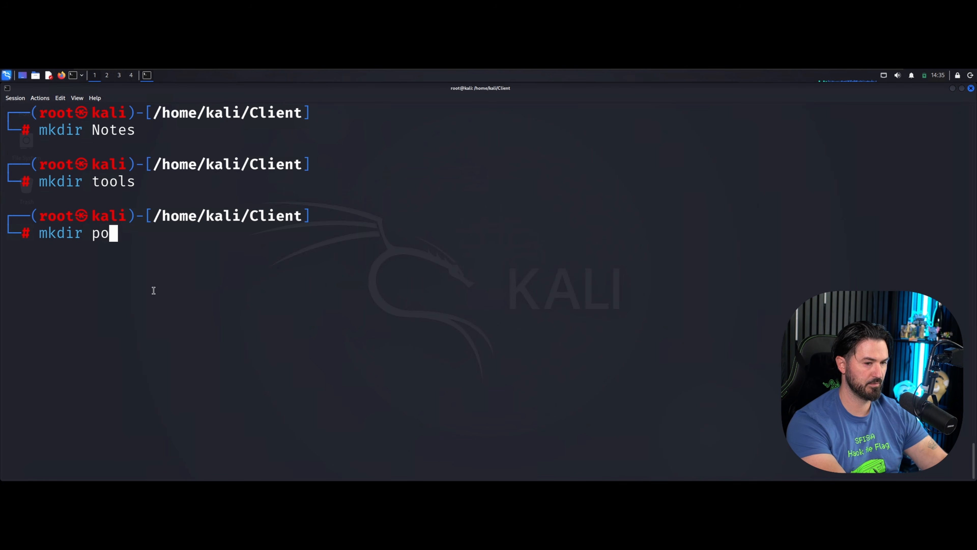
key(BackSpace)
text(roj)
key(Tab)
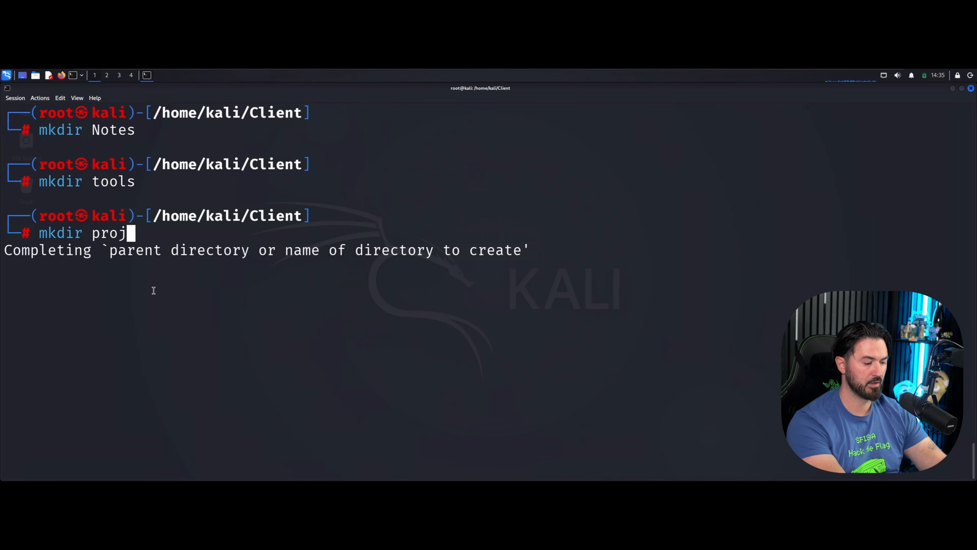
text(ect)
key(BackSpace)
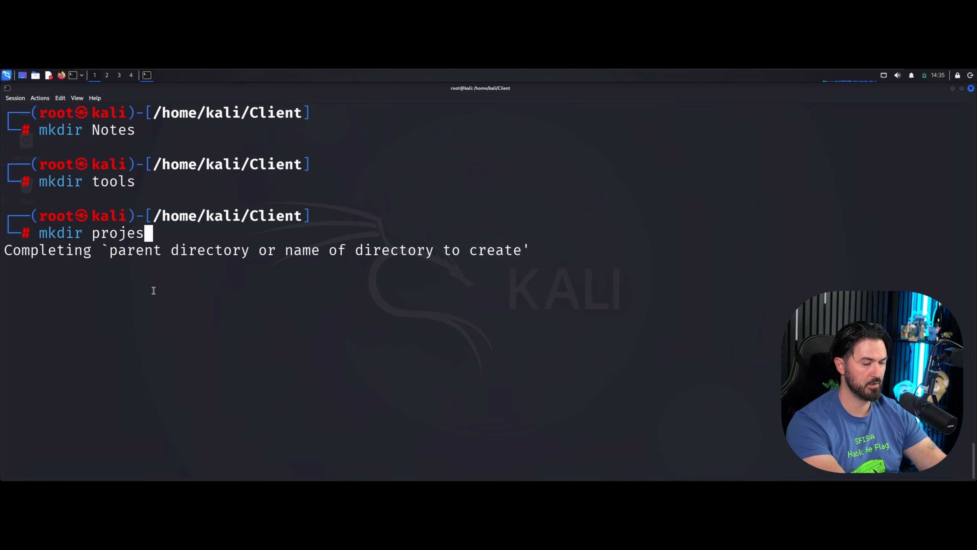
text(ts)
key(Return)
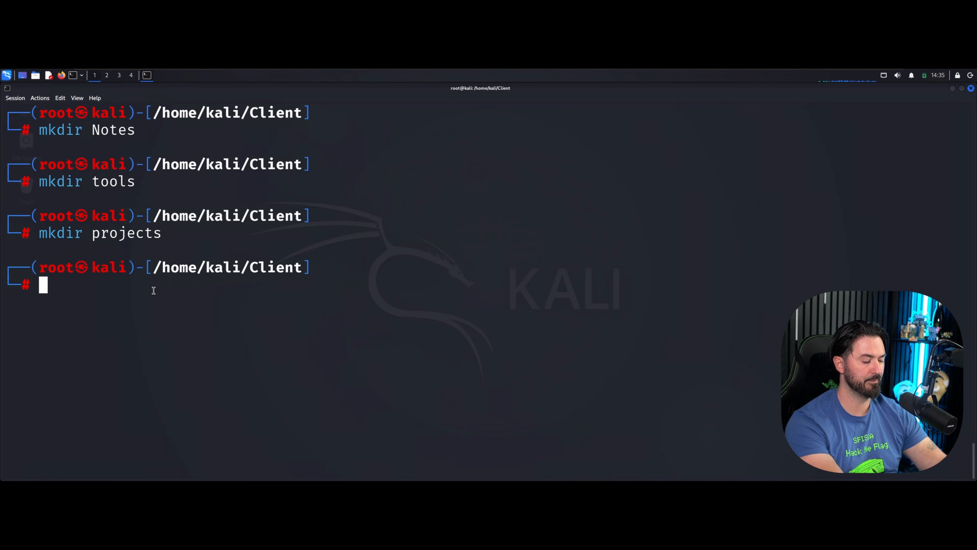
Clear the terminal and list the contents of the Client directory with ls.
key(ctrl+l)
text(ls)
key(Return)
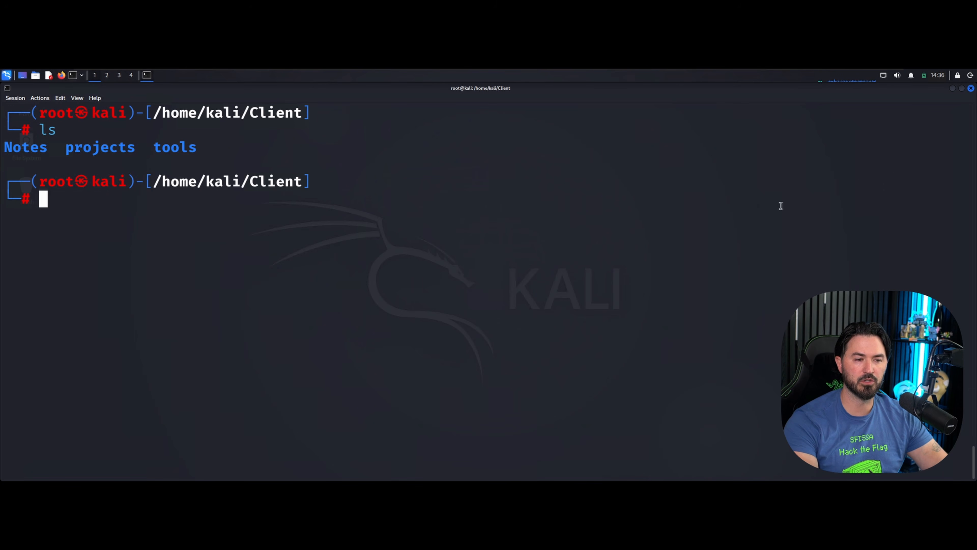
Display the contents of the /etc/os-release file with cat to check the Kali version.
text(cat )
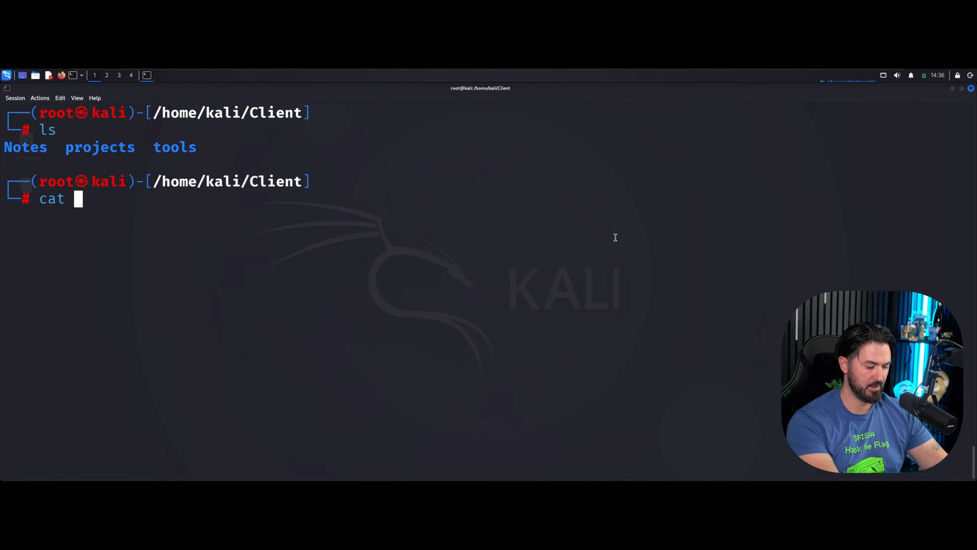
text(/etc/)
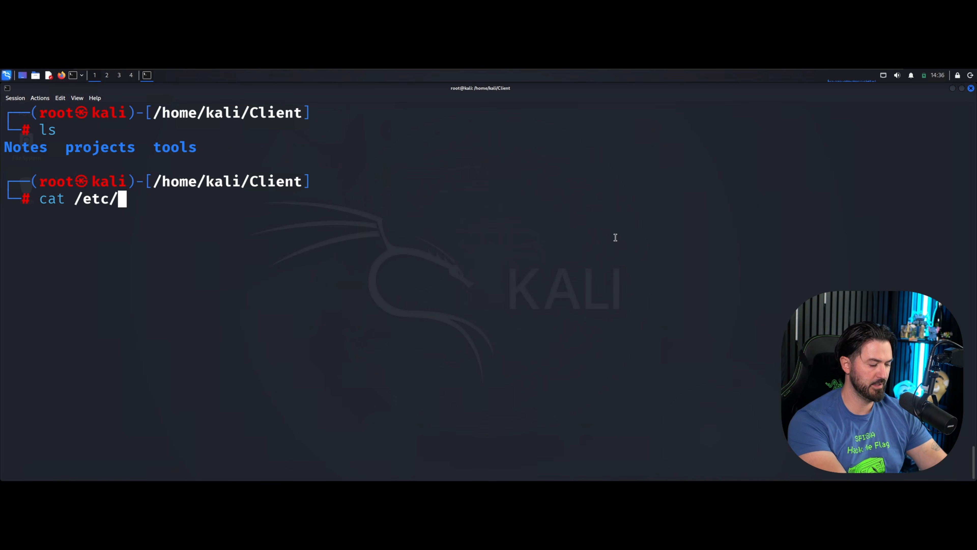
text(ps)
key(Tab)
key(BackSpace)
key(BackSpace)
text(os)
key(Tab)
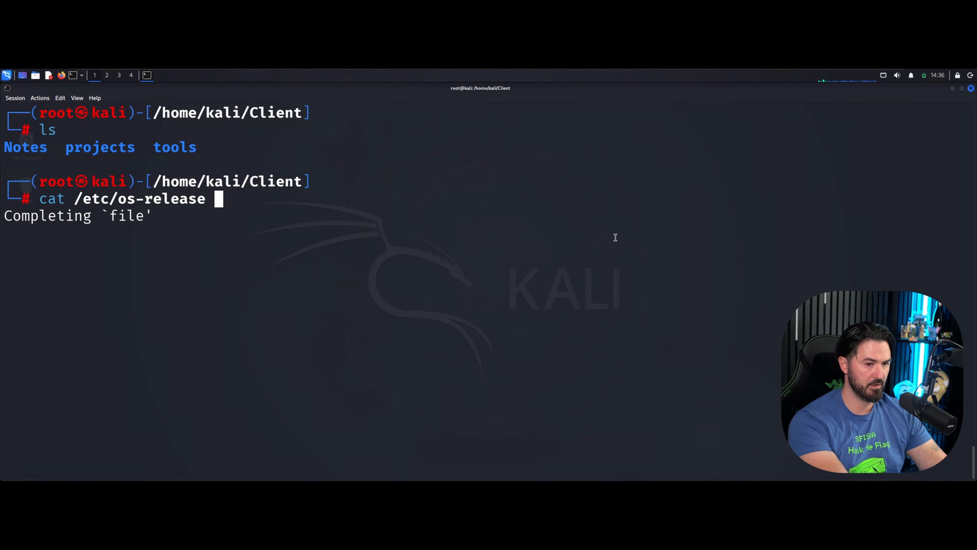
key(Return)
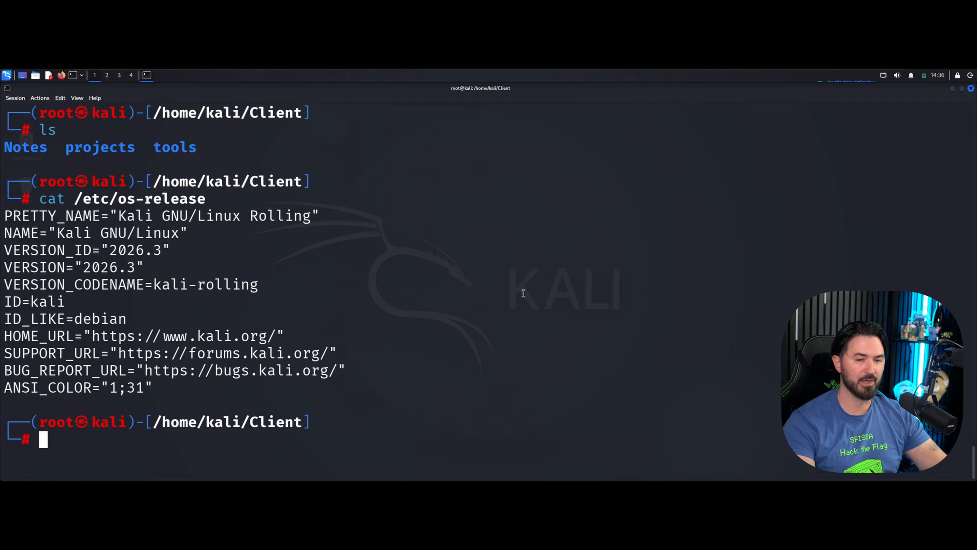
Take the virtual machine out of full-screen mode and clear its terminal.
click(331, 74)
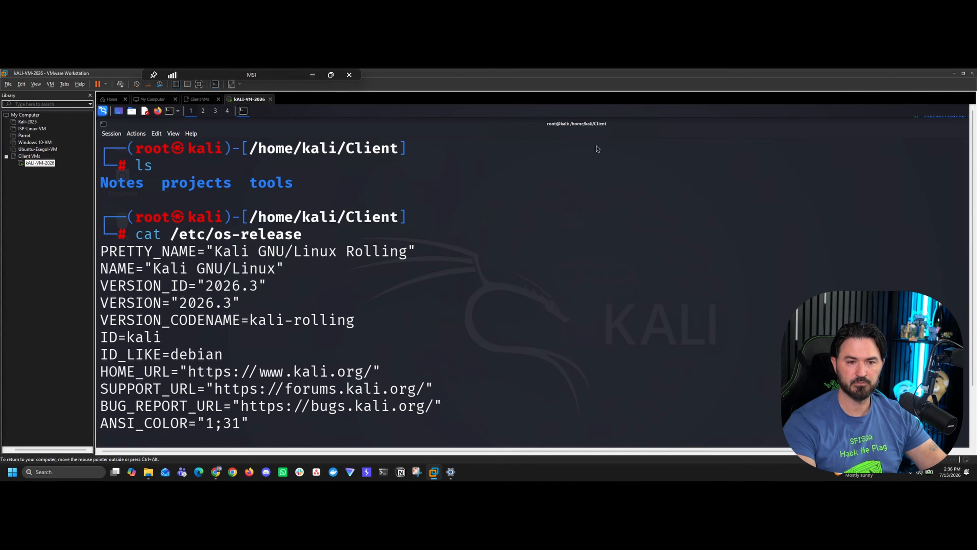
right_click(242, 100)
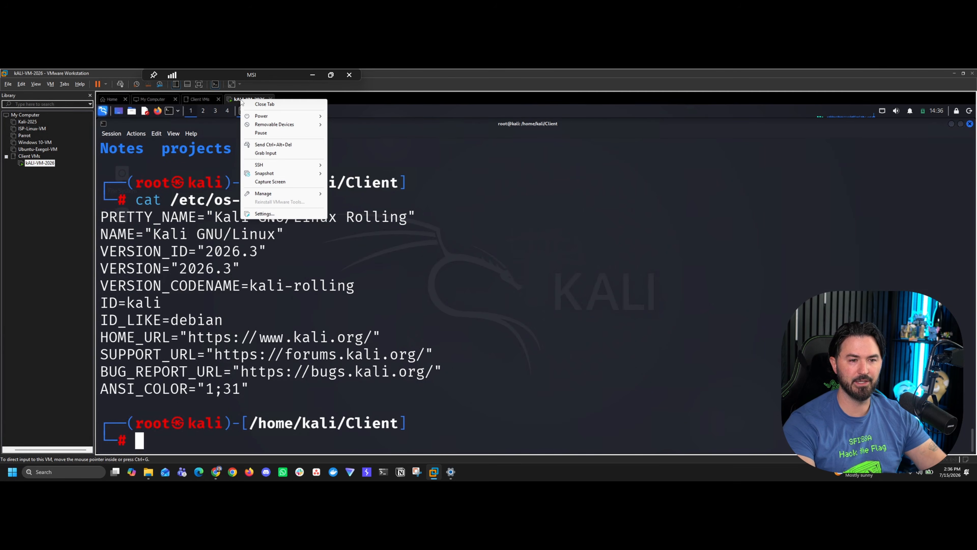
click(468, 253)
key(ctrl+l)
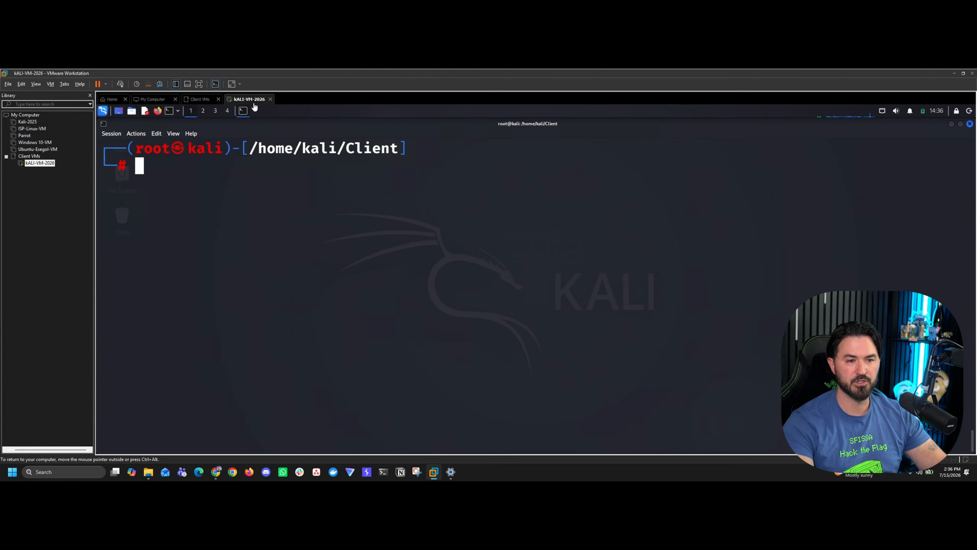
Take a snapshot of the kALI-VM-2026 machine with "Fresh install 2026 kali" as both name and description, and clear the terminal.
right_click(243, 101)
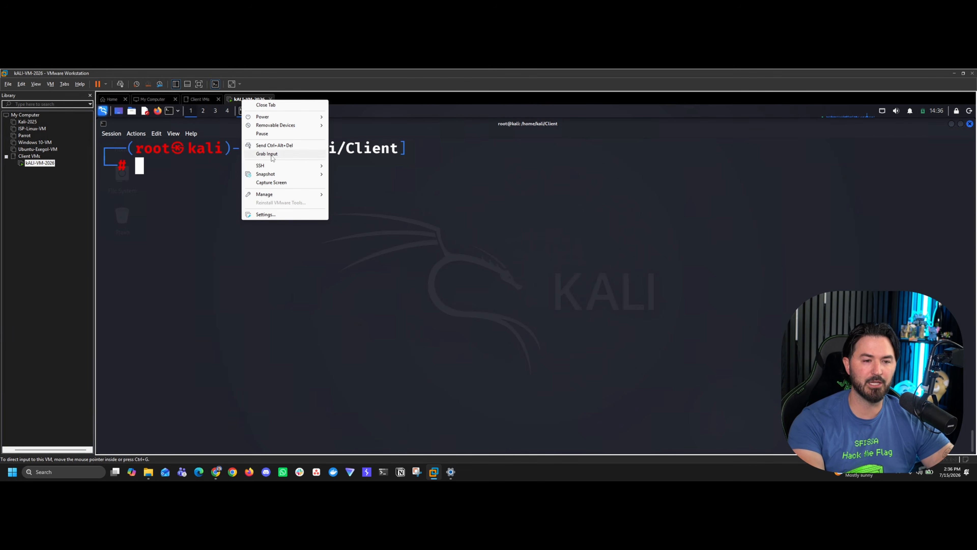
mouse_move(278, 175)
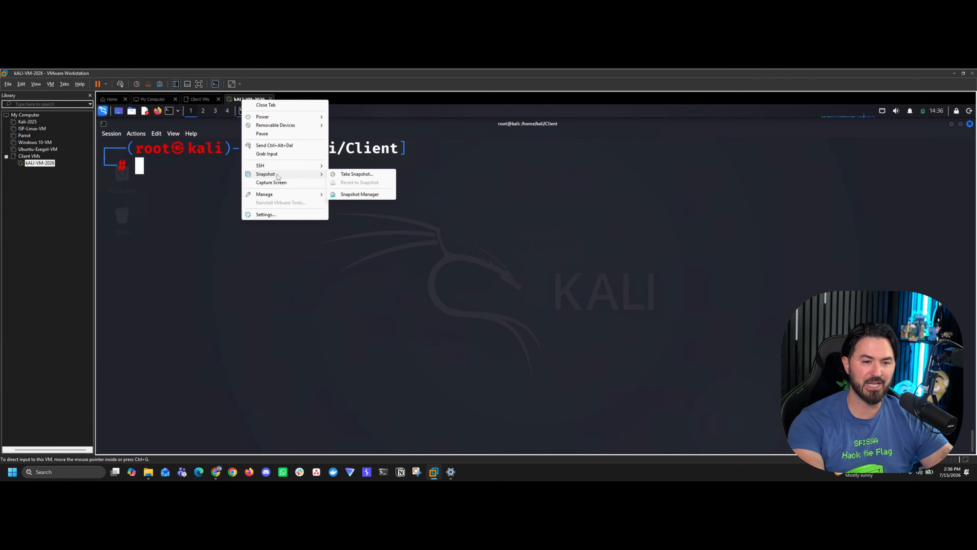
click(354, 174)
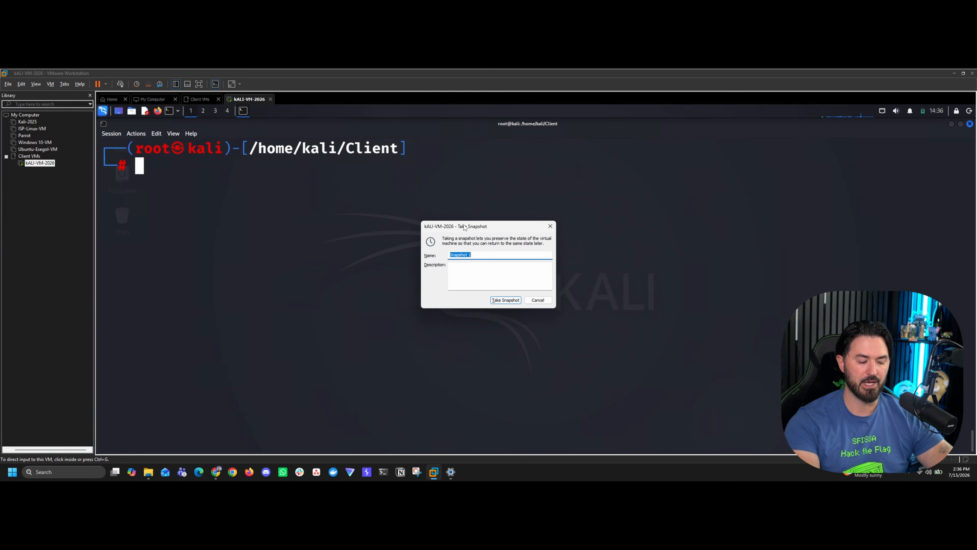
text(F)
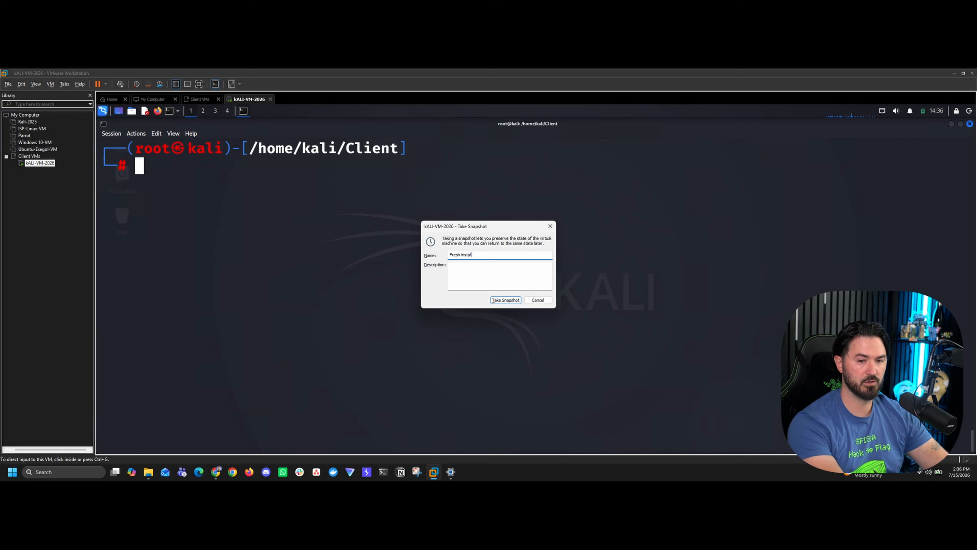
text(resh install 2026 kali)
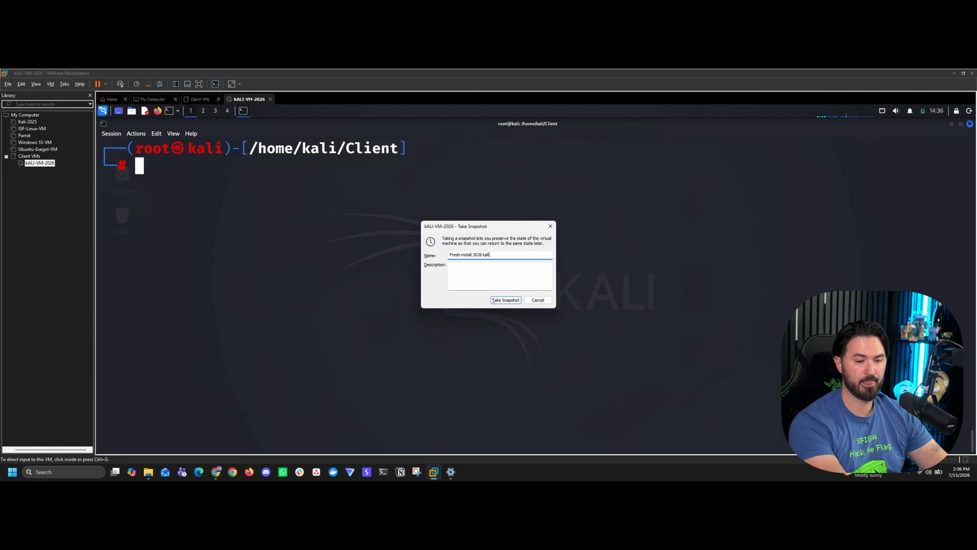
key(ctrl+a)
key(ctrl+c)
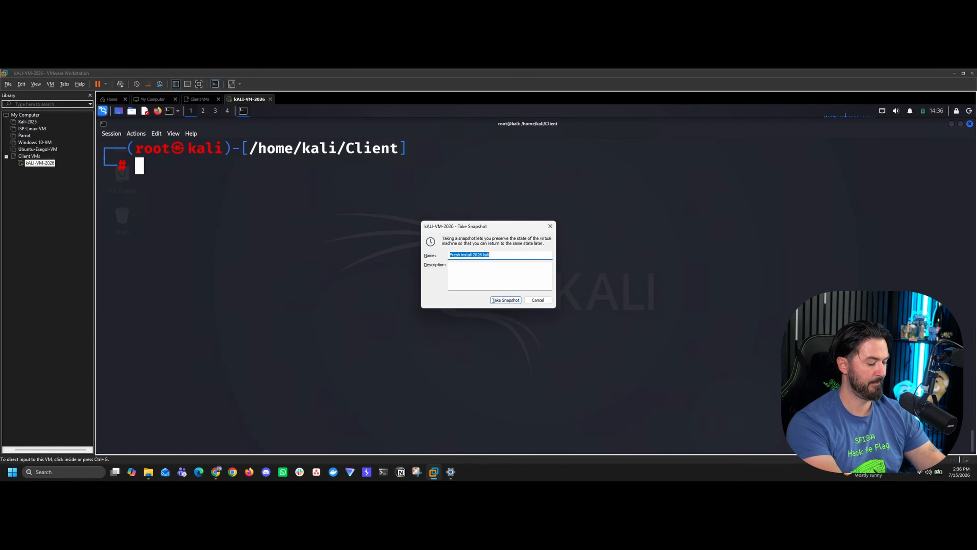
key(Tab)
key(ctrl+v)
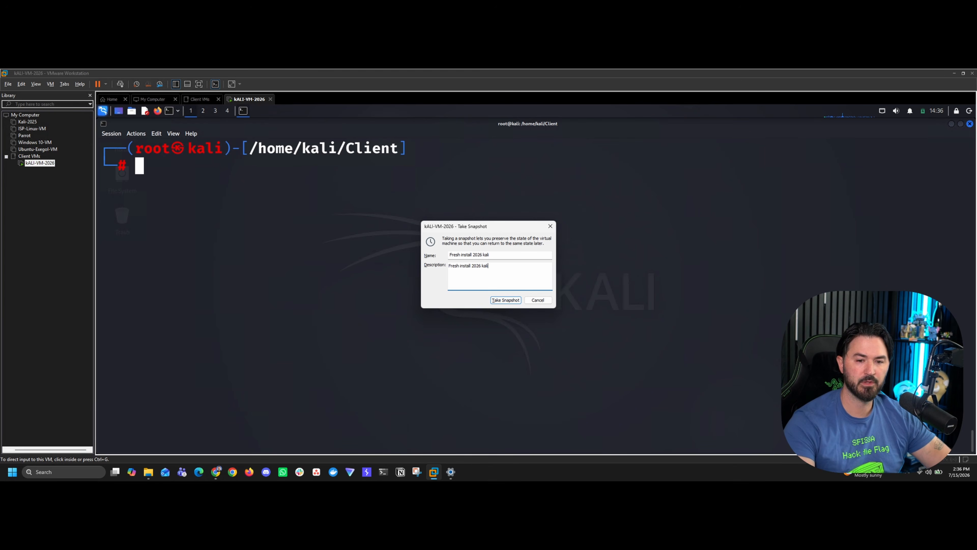
click(505, 300)
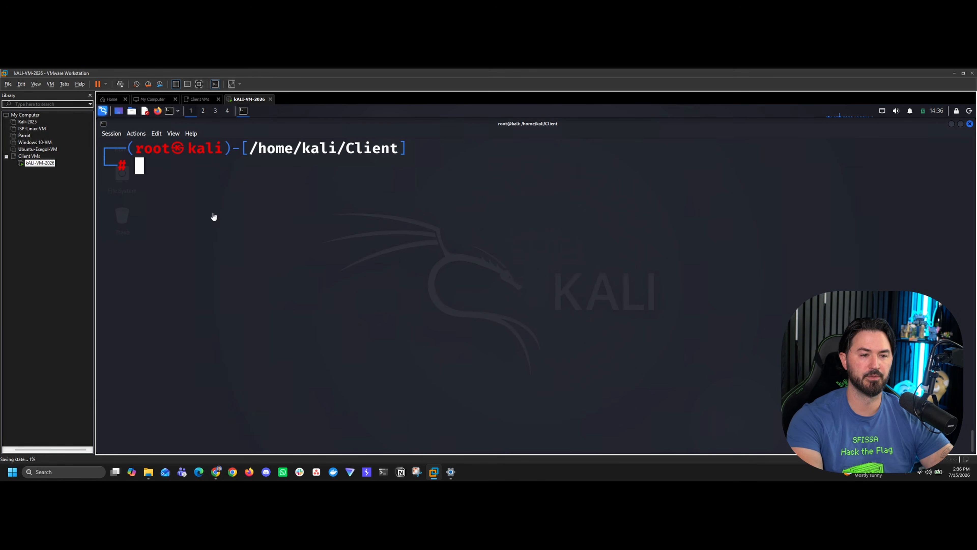
key(Return)
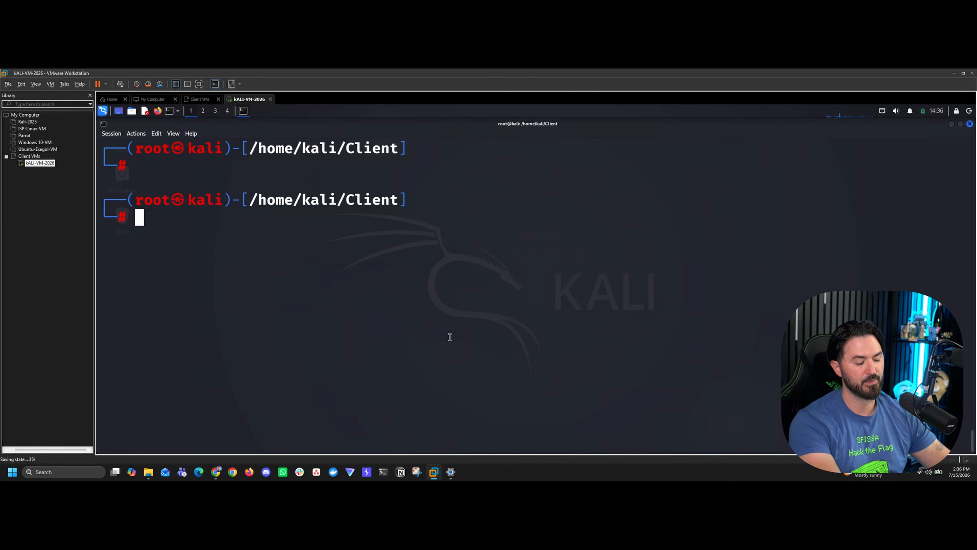
key(ctrl+l)
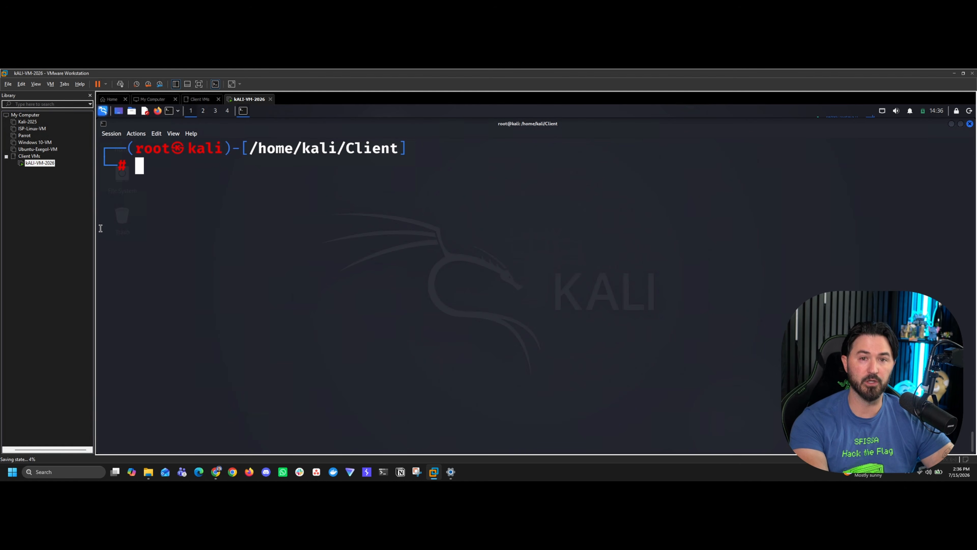